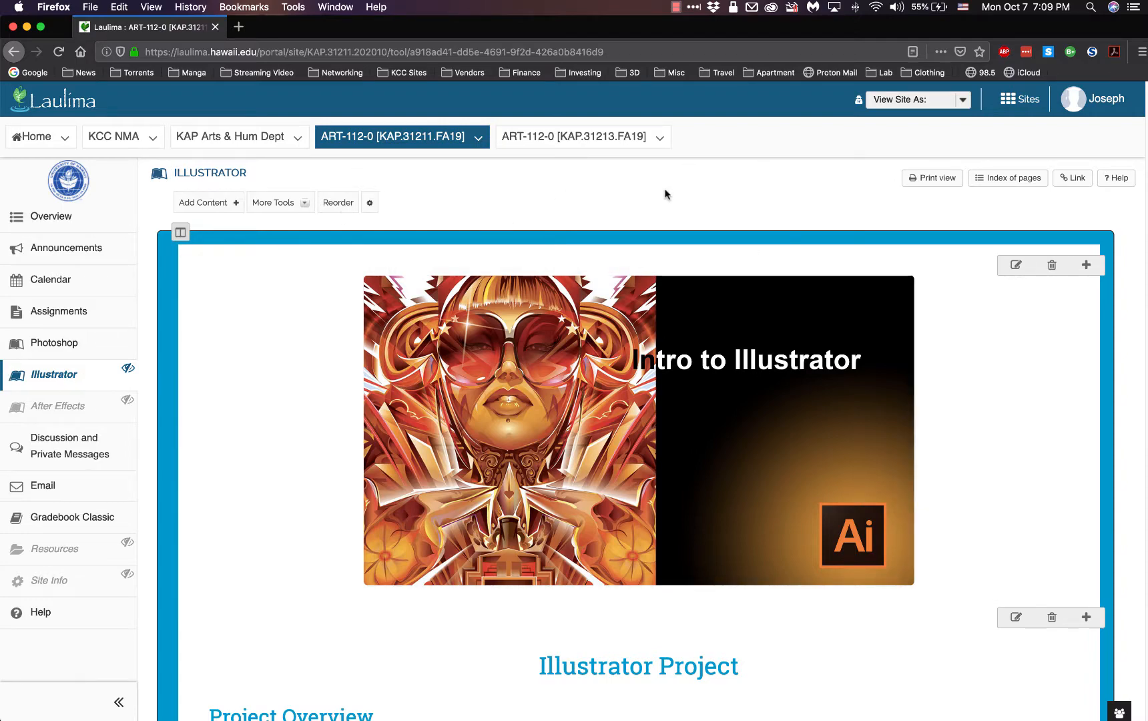
# Step: Locate the Downloads section on the course page and open selection.ai from the Paths _ Selections folder in Illustrator
pyautogui.scroll(-10, 666, 187)
pyautogui.scroll(-10, 665, 194)
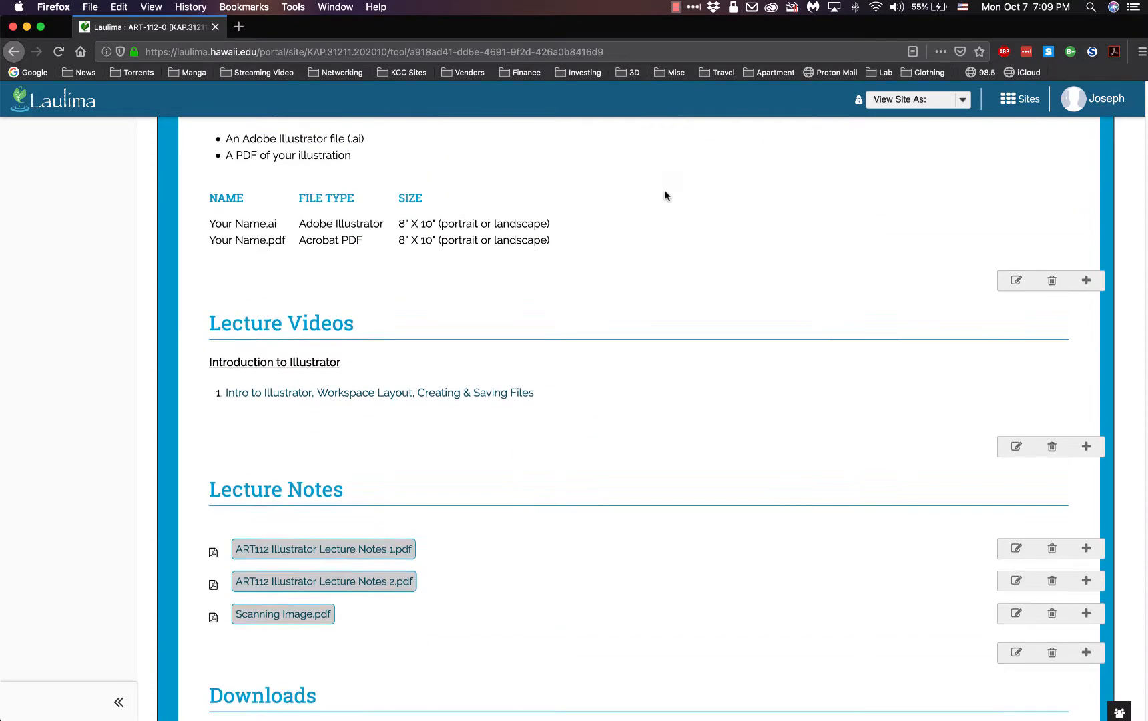
pyautogui.scroll(-2, 666, 198)
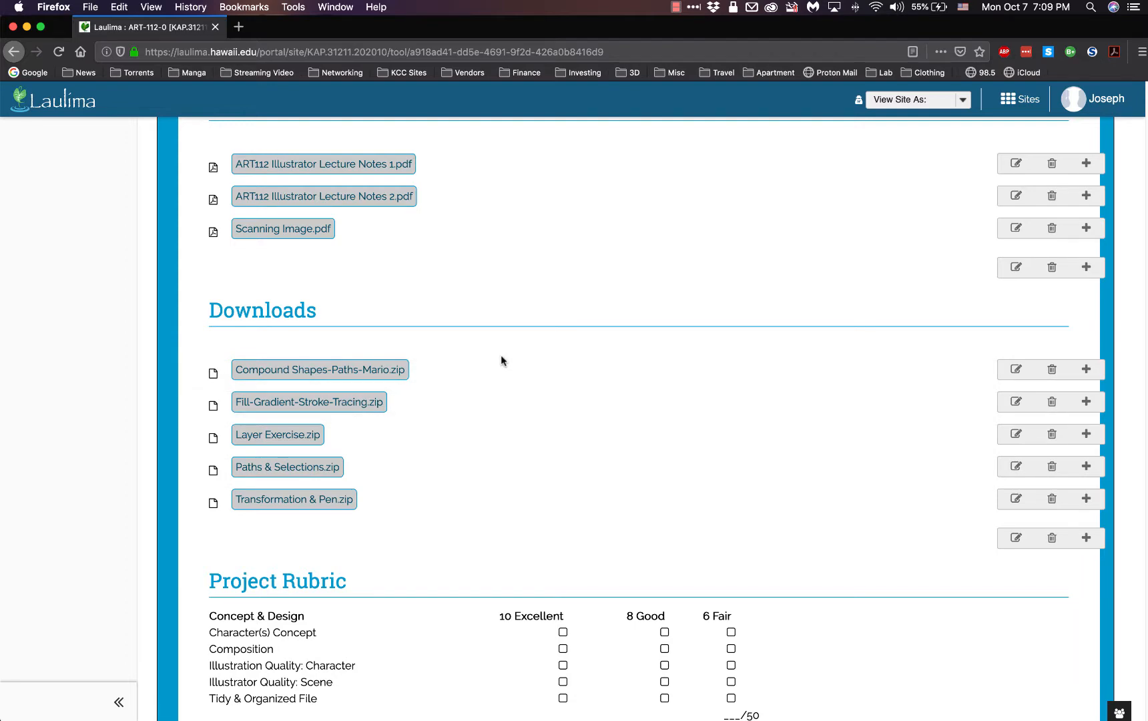
pyautogui.hotkey('ctrl', 'Up')
pyautogui.click(191, 176)
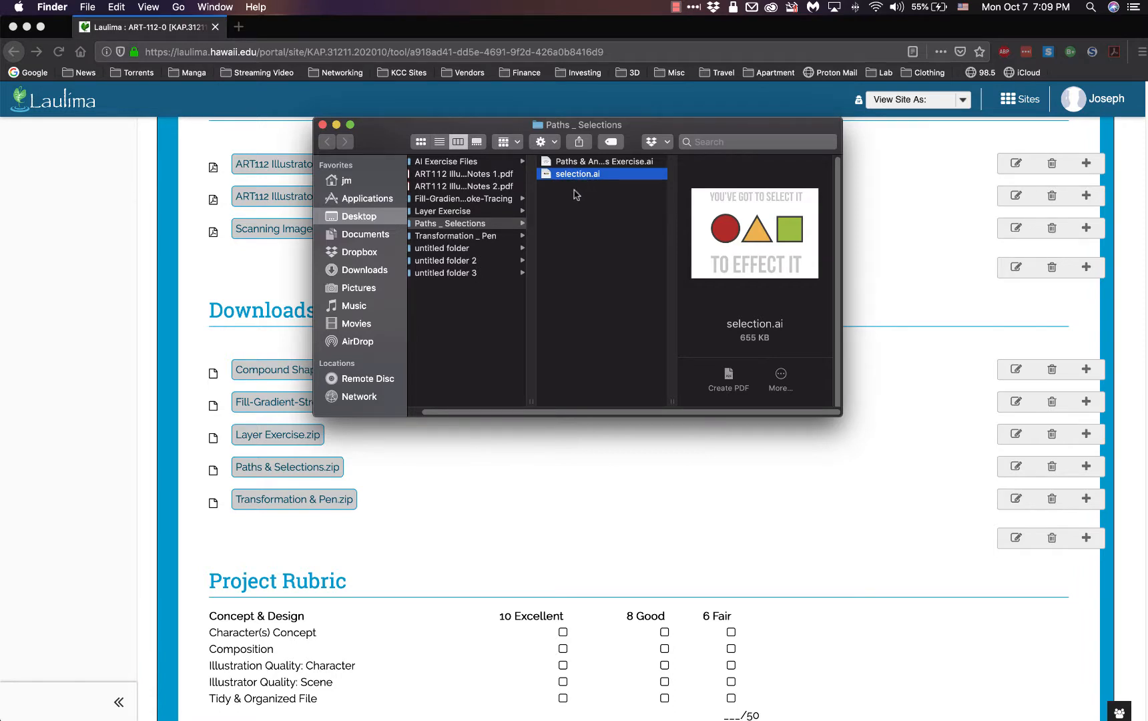
pyautogui.doubleClick(618, 175)
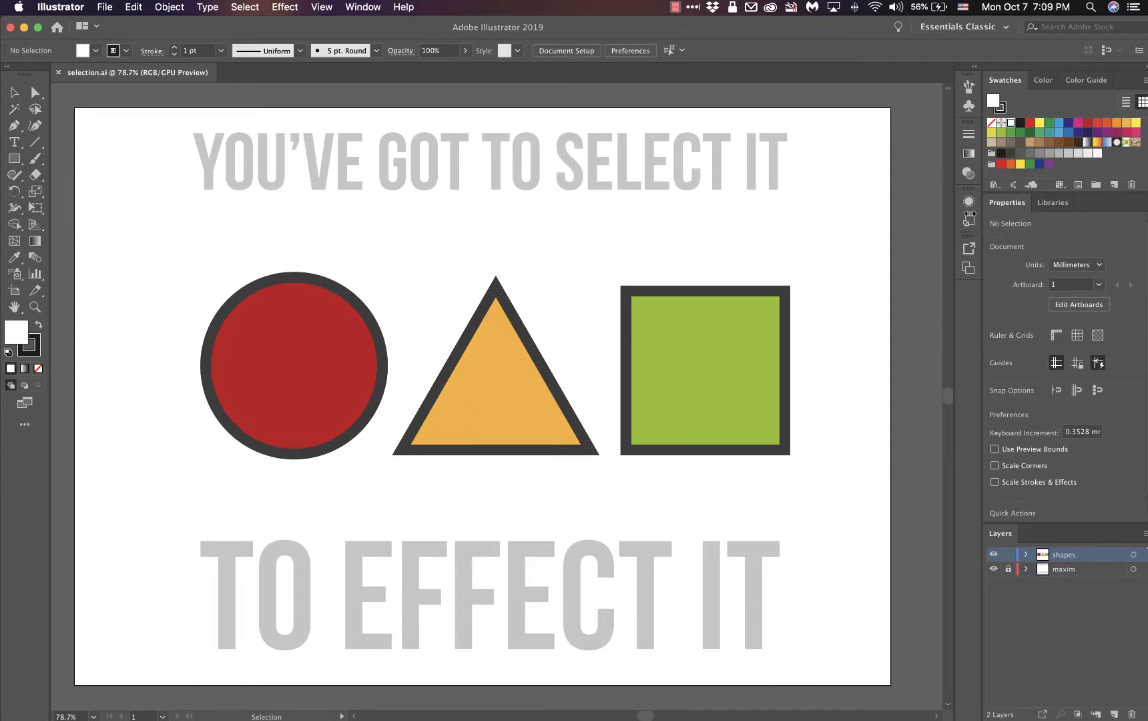
# Step: Switch the workspace to Essentials for comparison and return it to Essentials Classic
pyautogui.click(957, 27)
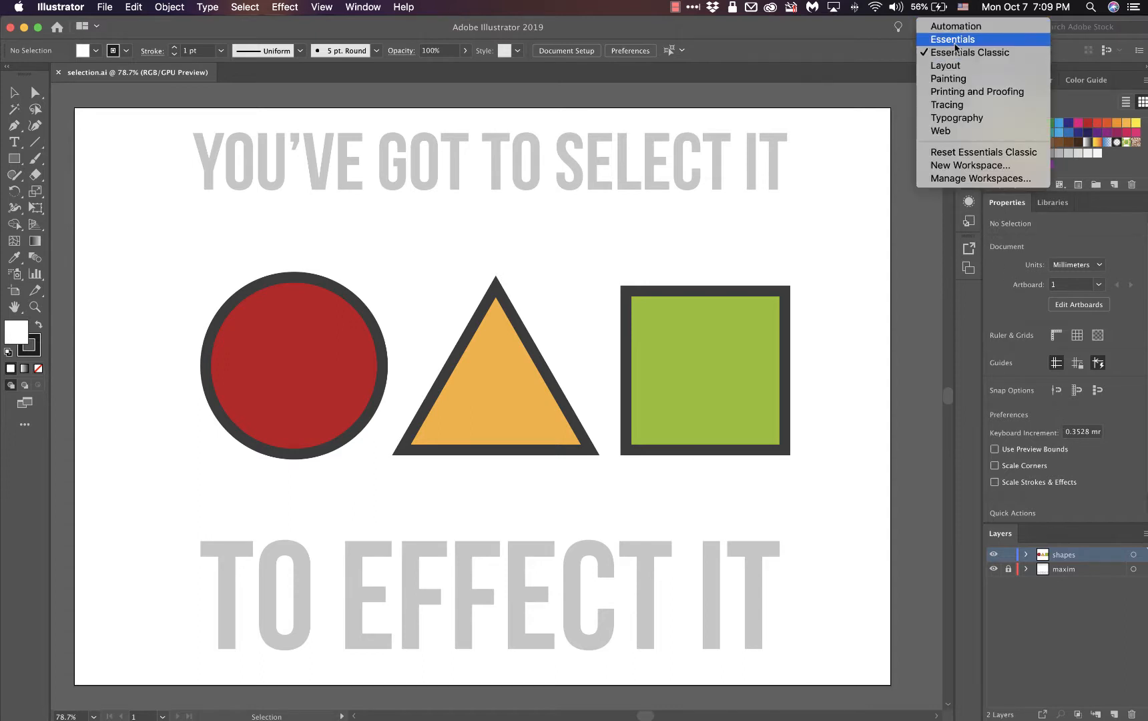
pyautogui.click(953, 39)
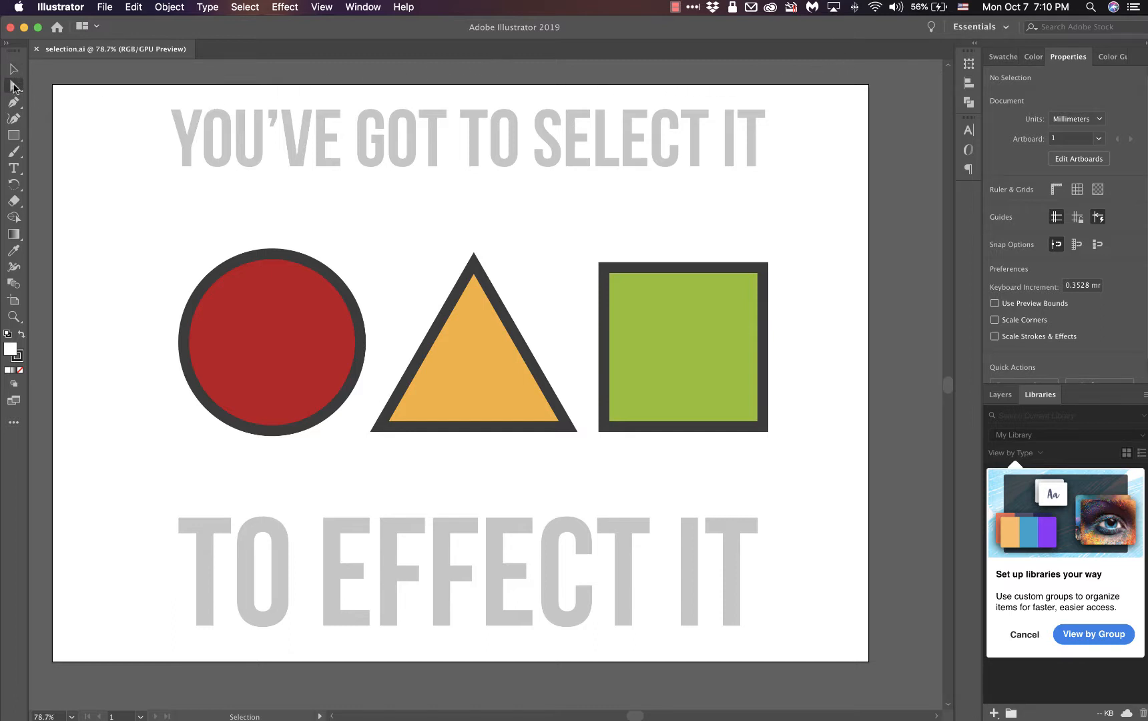
pyautogui.click(992, 28)
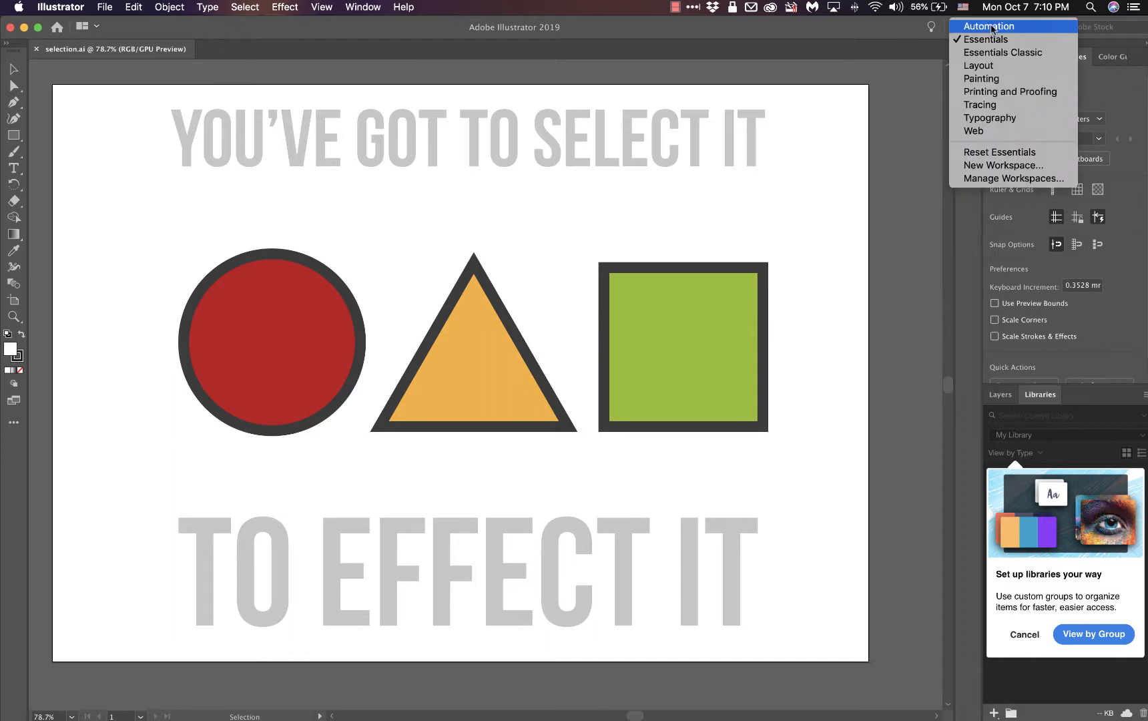
pyautogui.click(993, 53)
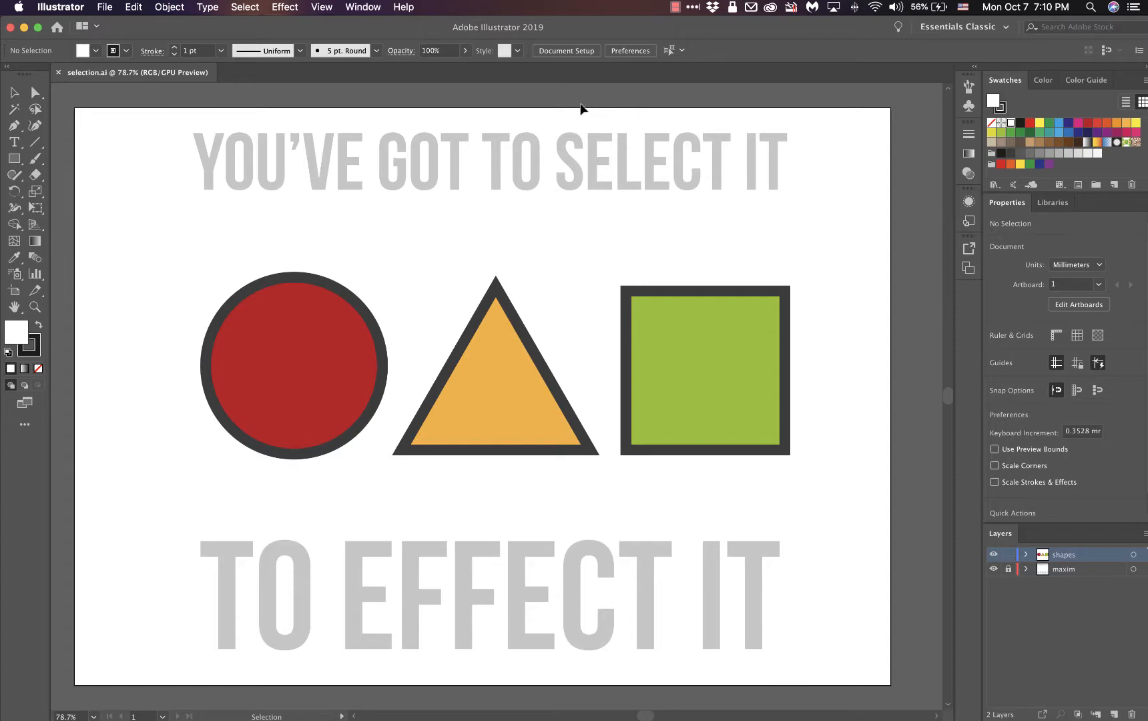
# Step: Switch to Firefox to view the course page's Lecture Notes section, and return to Illustrator
pyautogui.hotkey('ctrl', 'Up')
pyautogui.click(319, 293)
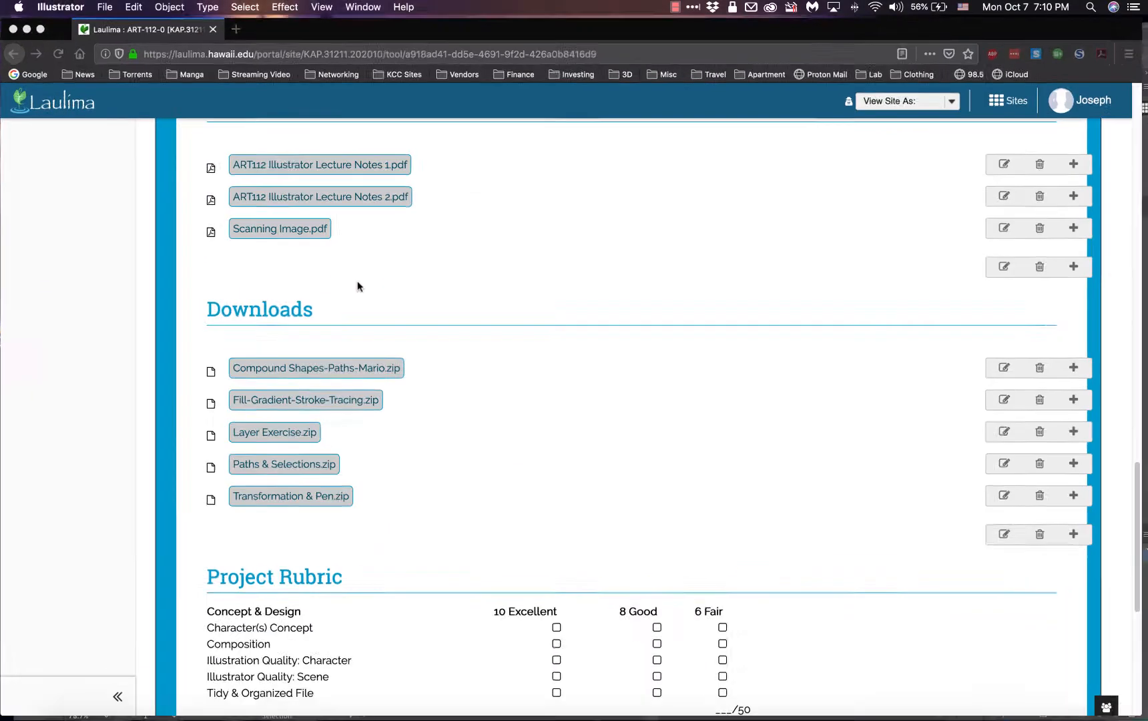
pyautogui.scroll(5, 453, 254)
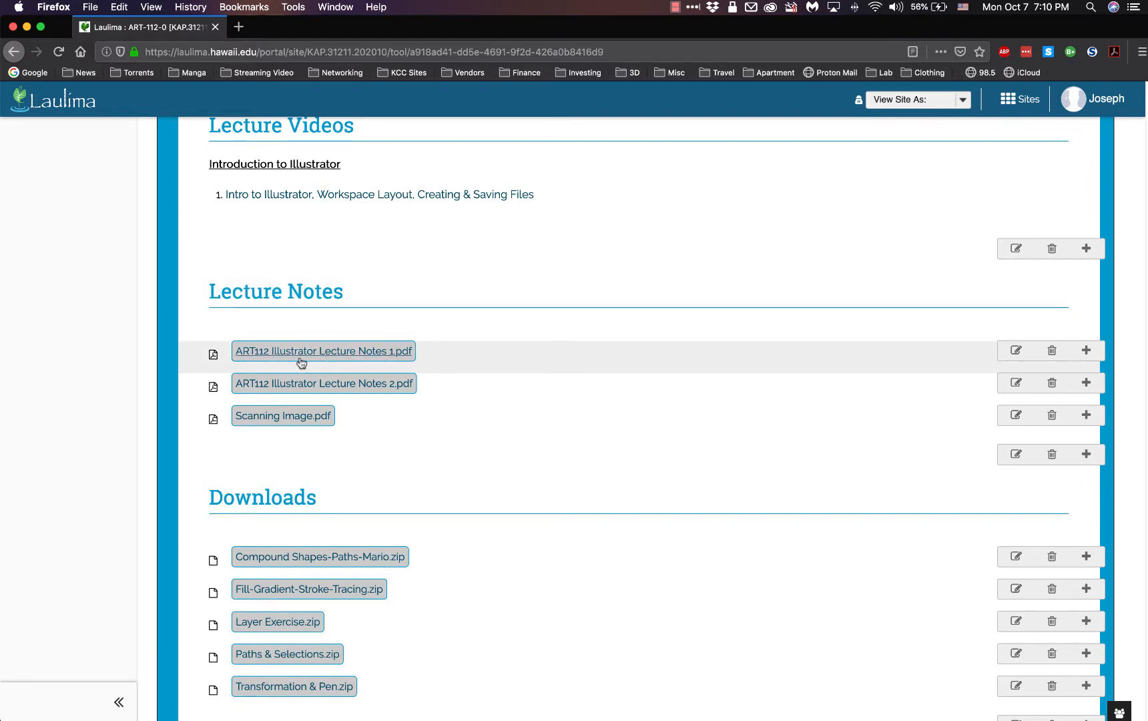
pyautogui.hotkey('ctrl', 'Up')
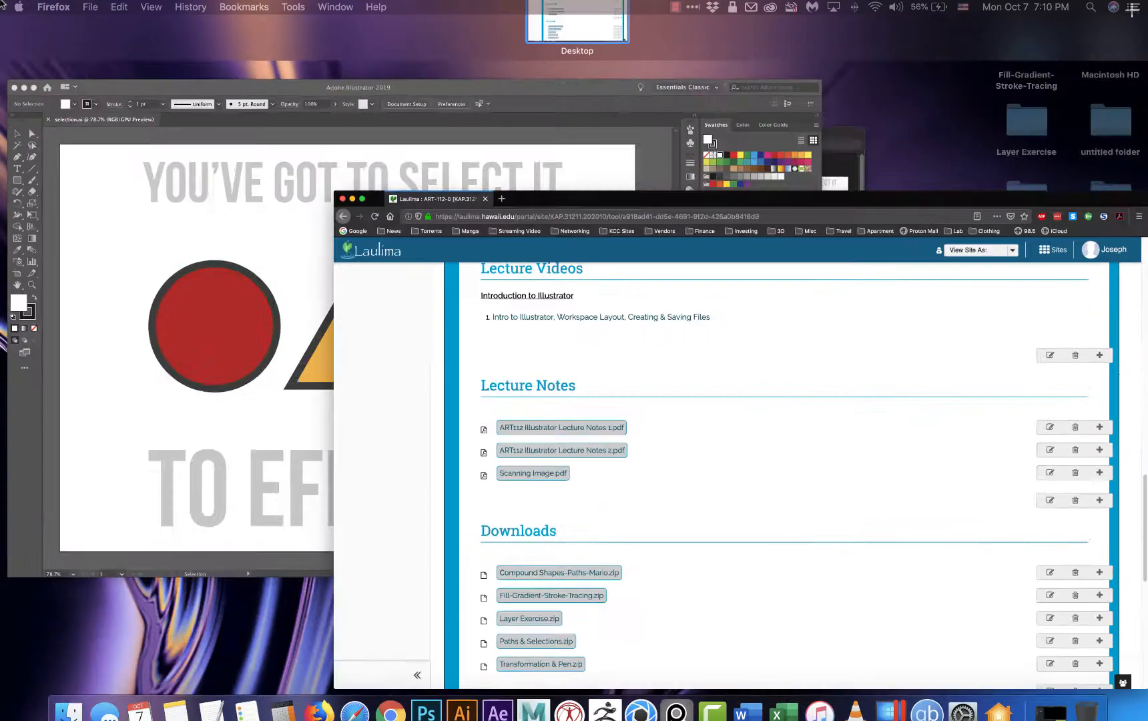
pyautogui.click(279, 231)
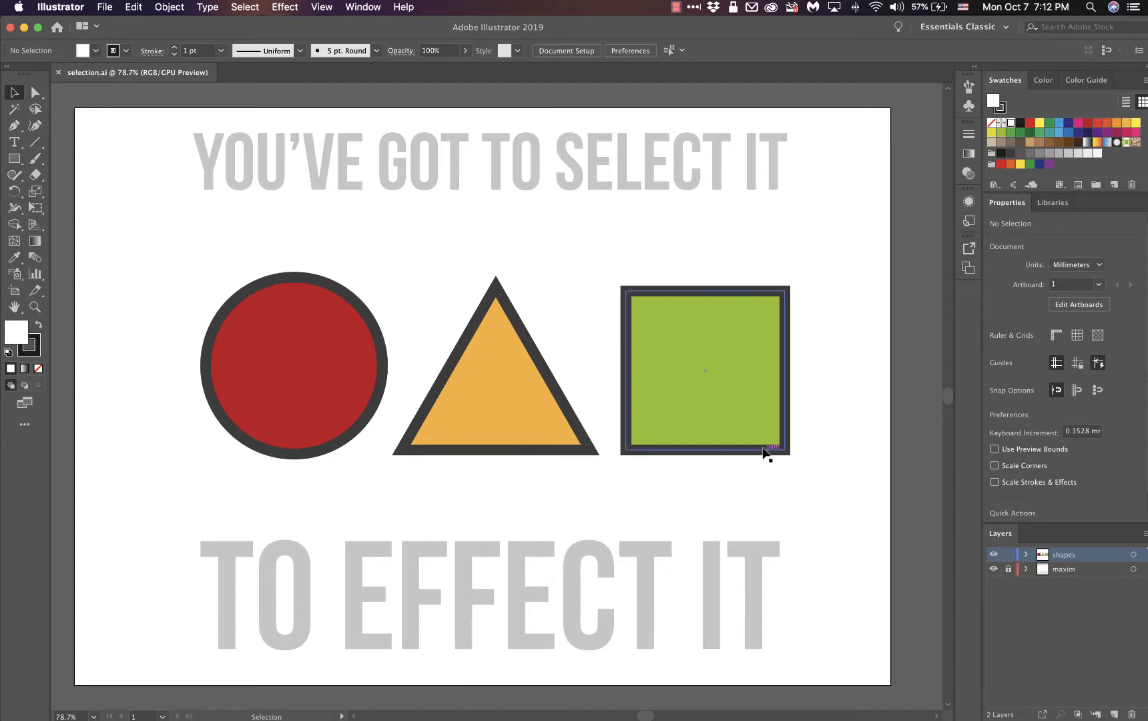
# Step: Hide and reshow the shapes layer, and select the circle, square and triangle individually, ending with nothing selected
pyautogui.click(993, 554)
pyautogui.click(992, 555)
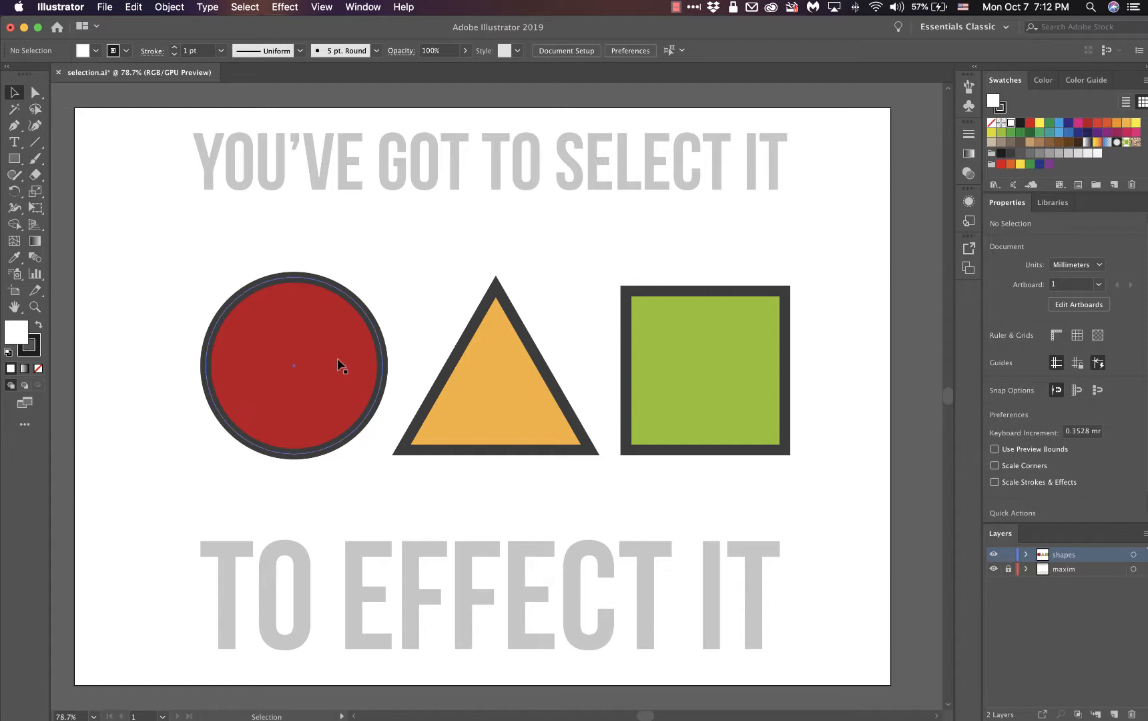
pyautogui.click(360, 361)
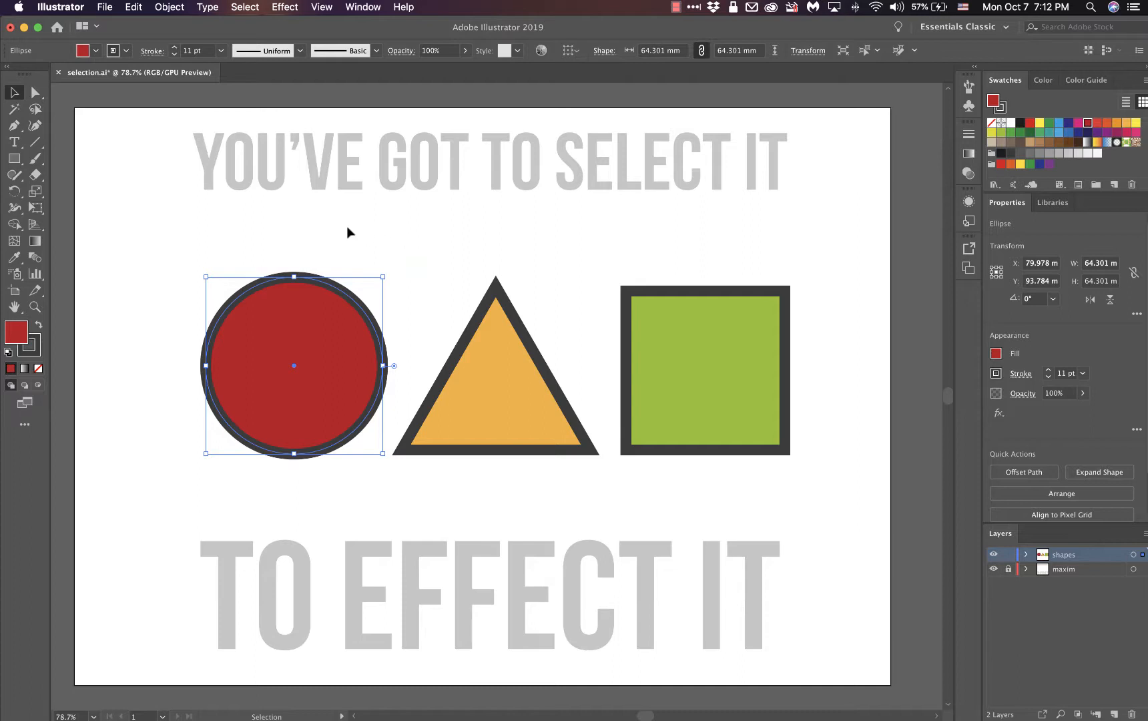
pyautogui.click(736, 327)
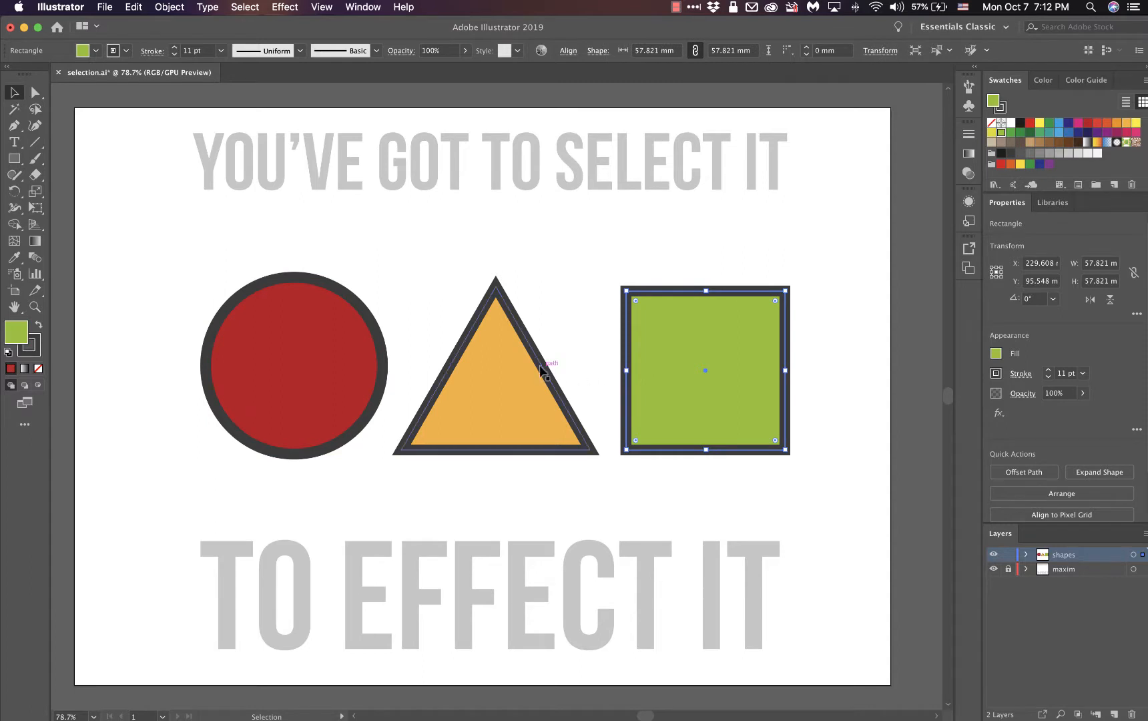
pyautogui.click(515, 370)
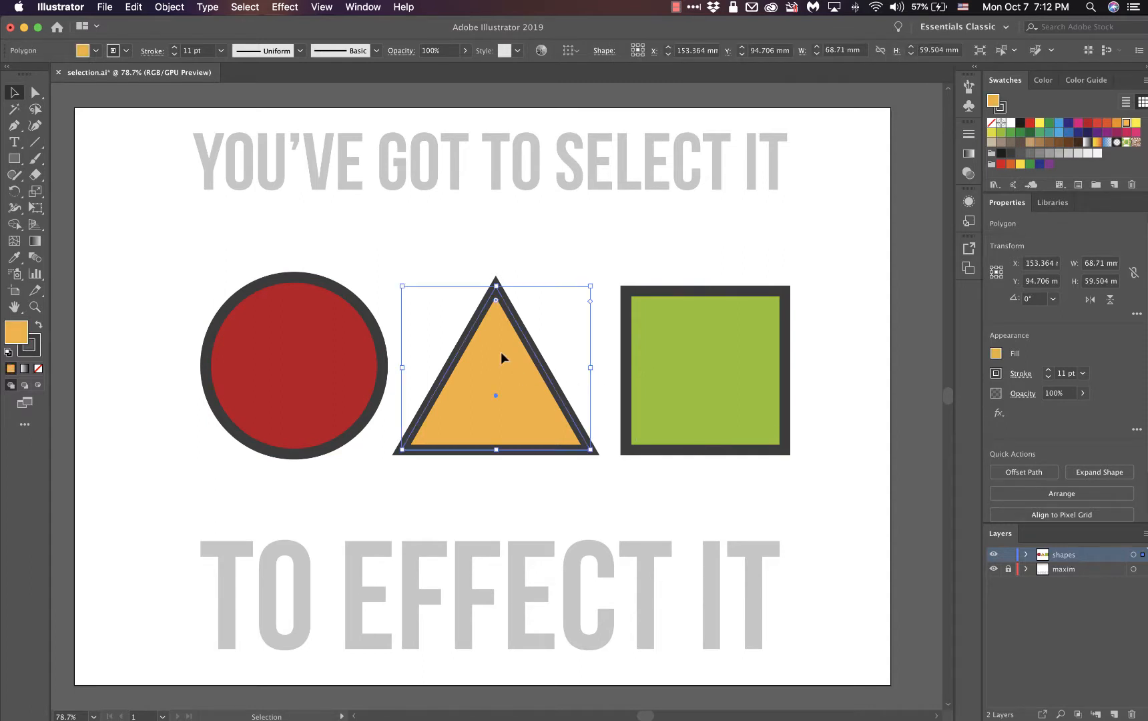
pyautogui.click(227, 244)
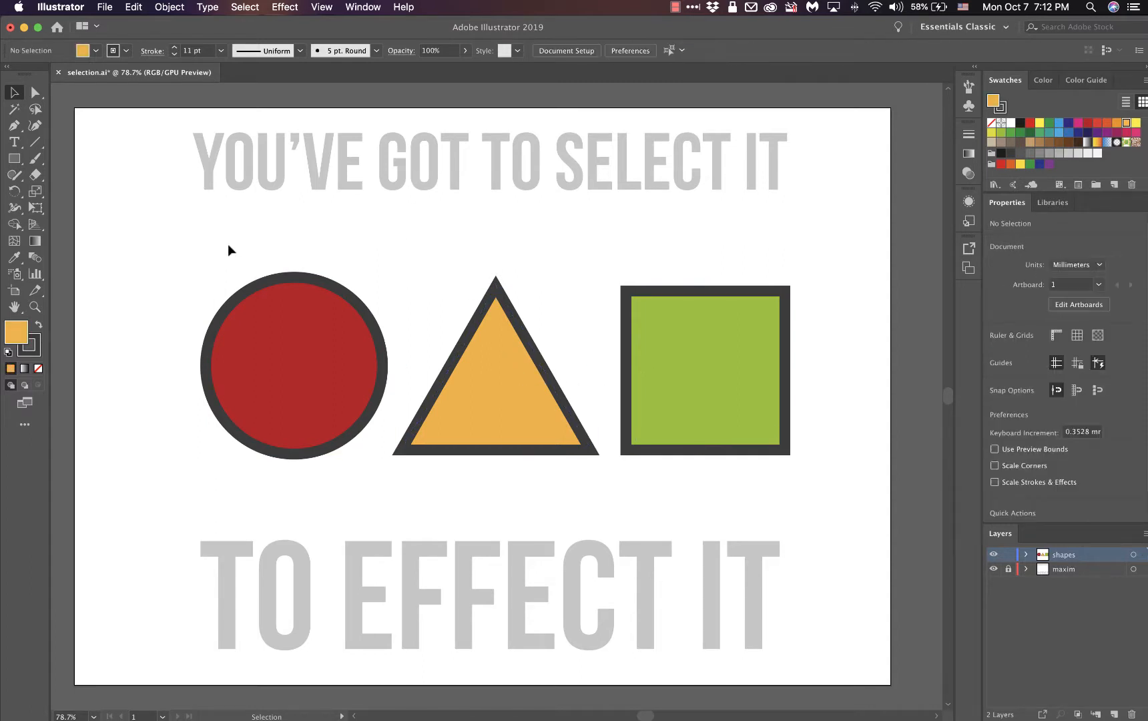
# Step: Select the red circle by its fill, switch the selection to the green square and return it to the circle
pyautogui.click(298, 330)
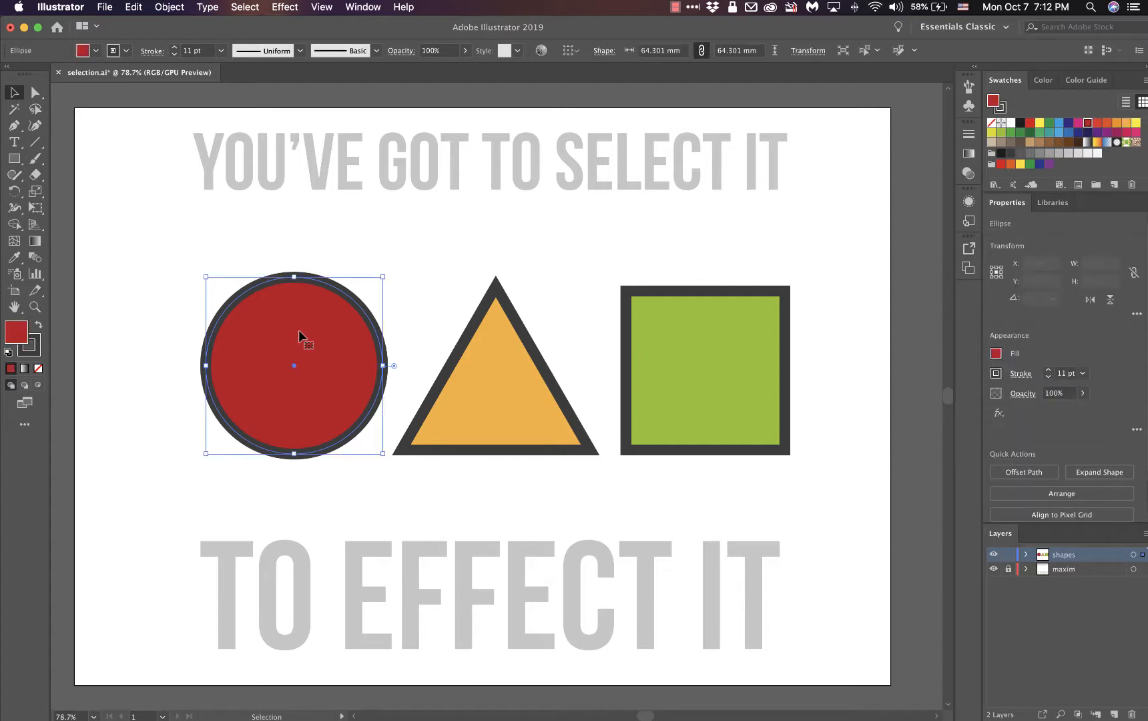
pyautogui.moveTo(250, 318); pyautogui.dragTo(321, 381)
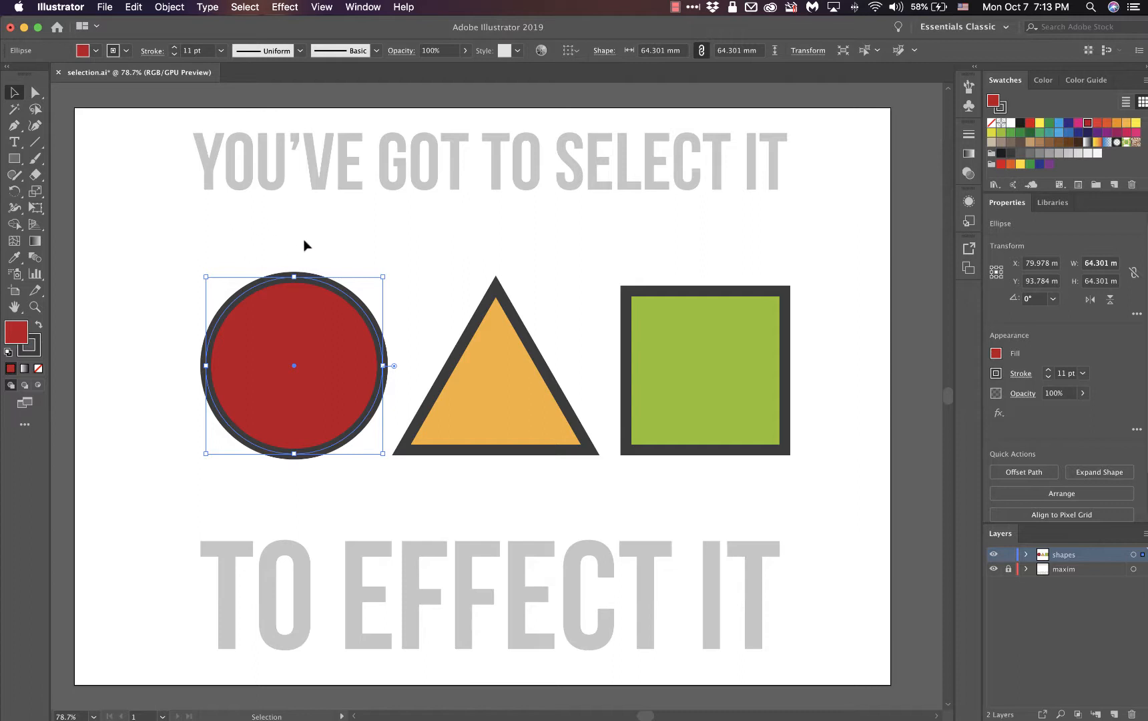
pyautogui.click(749, 332)
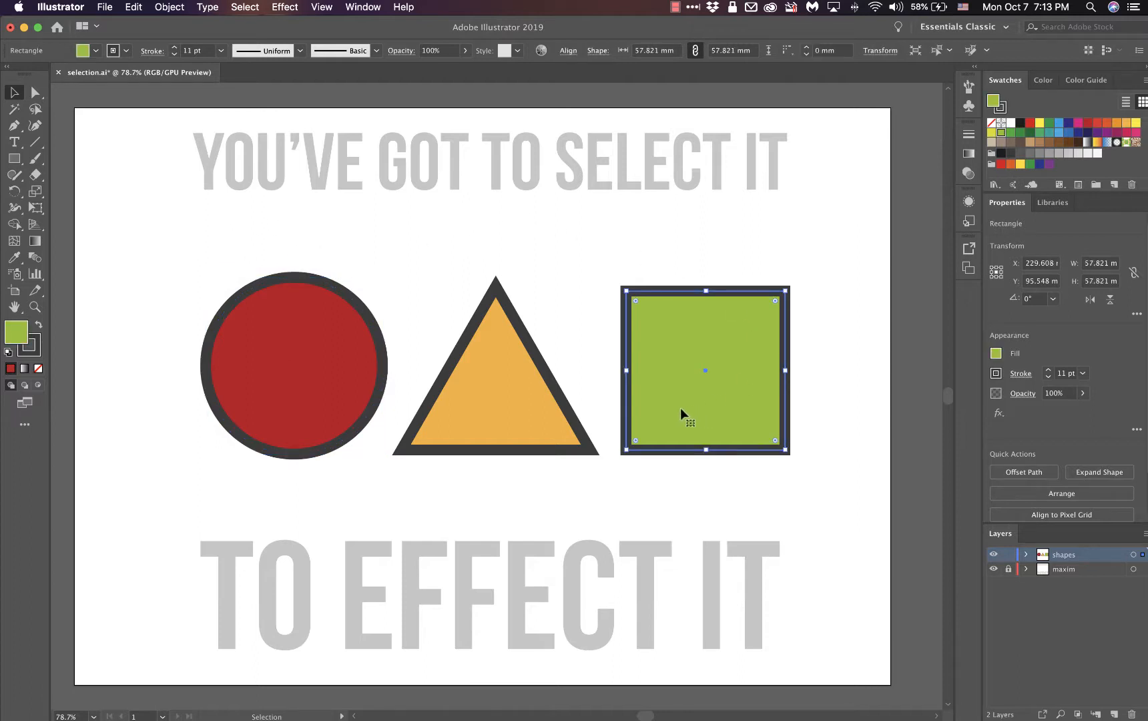
pyautogui.click(321, 353)
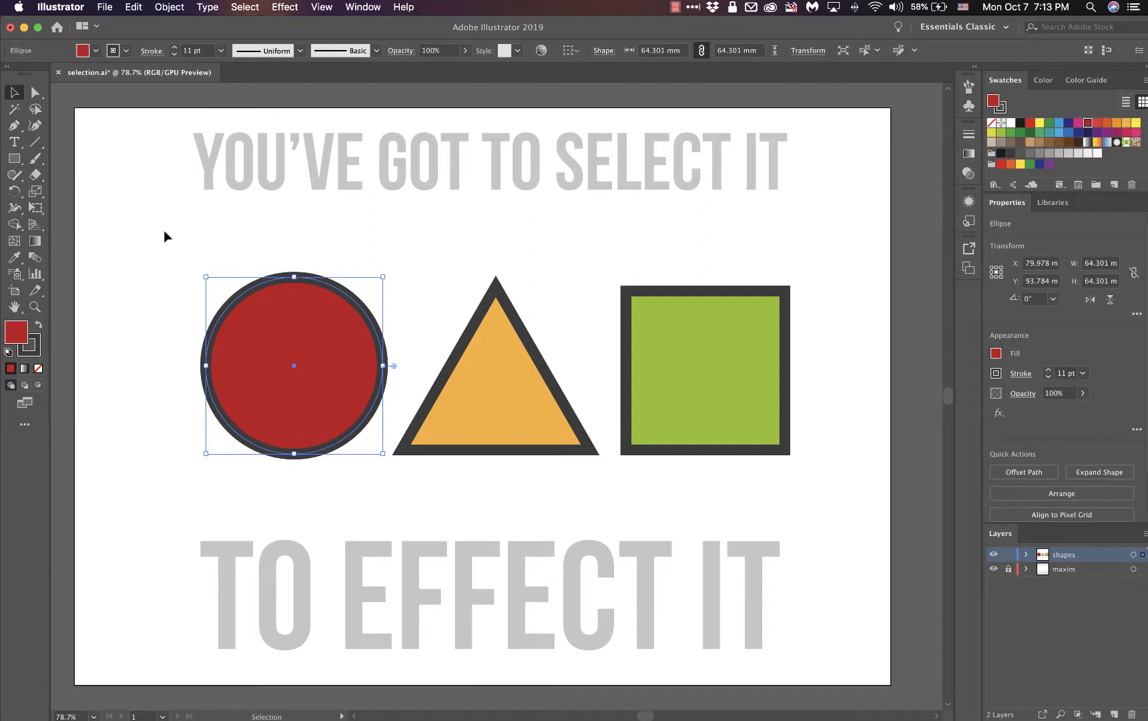
# Step: Marquee only empty artboard space above the circle, and practise selecting the red circle and deselecting it on empty canvas
pyautogui.moveTo(165, 231); pyautogui.dragTo(278, 264)
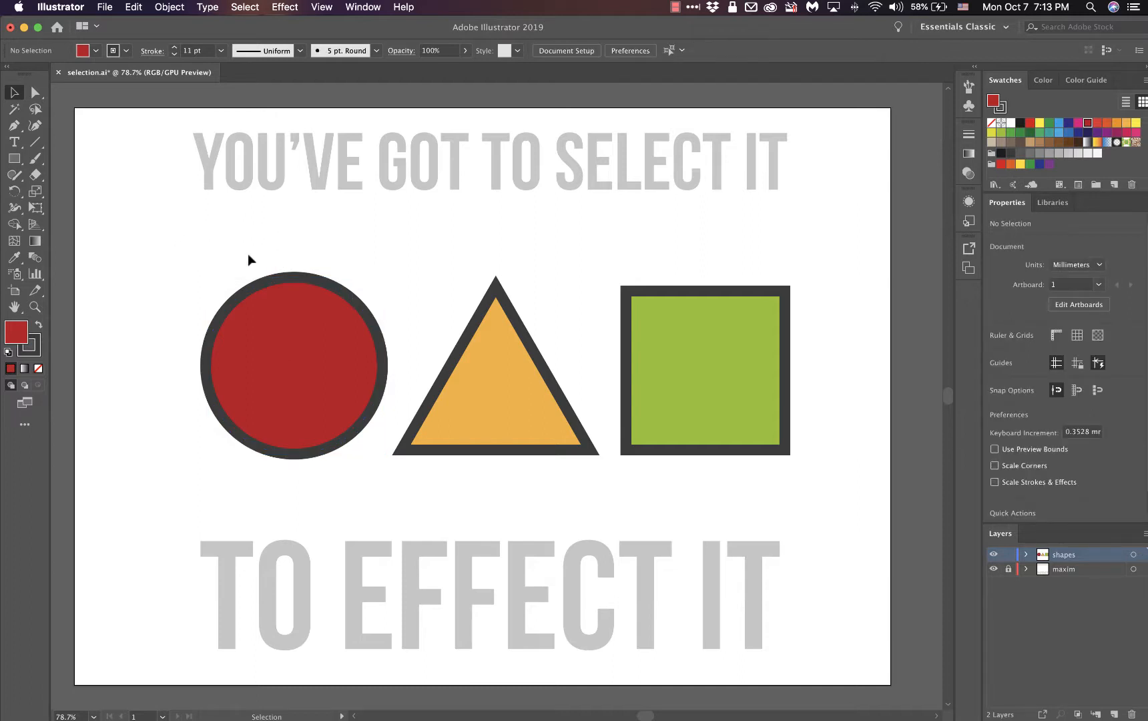
pyautogui.moveTo(176, 212); pyautogui.dragTo(305, 259)
pyautogui.click(353, 319)
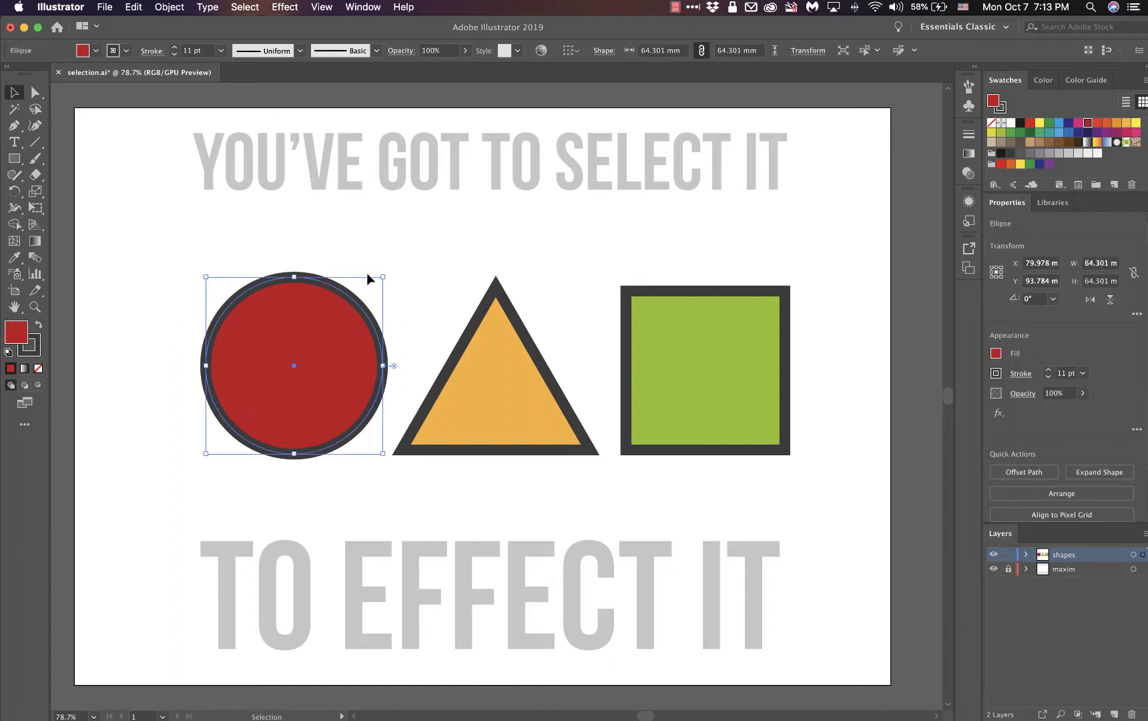
pyautogui.click(469, 224)
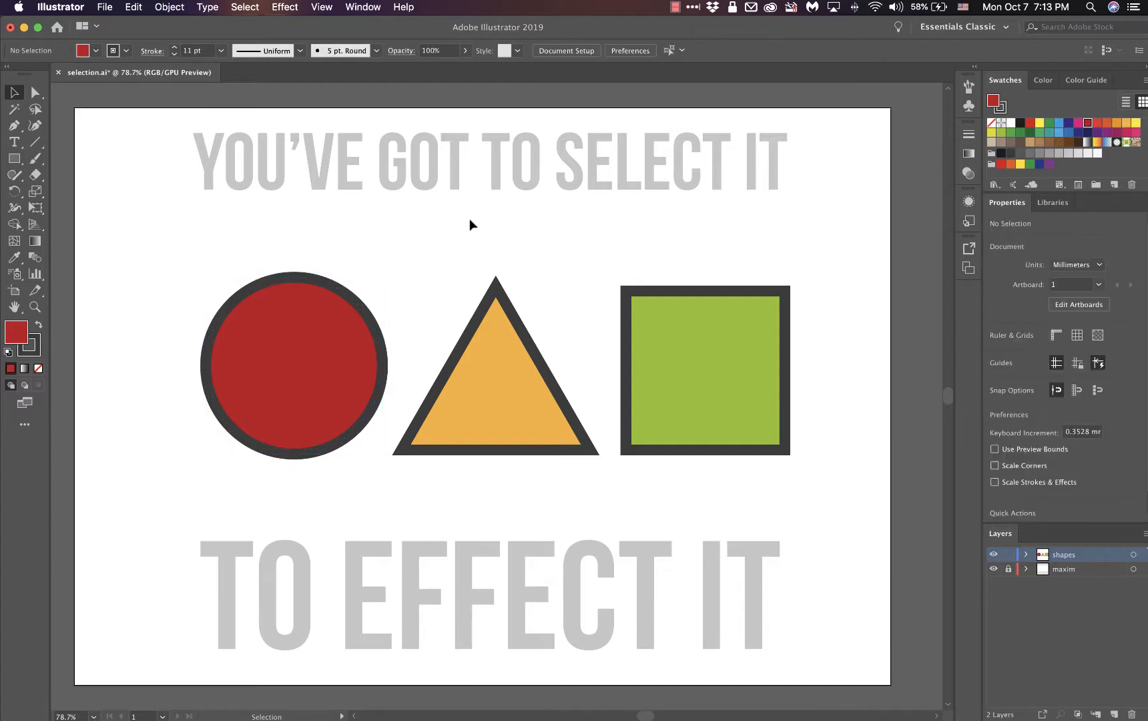
pyautogui.click(287, 361)
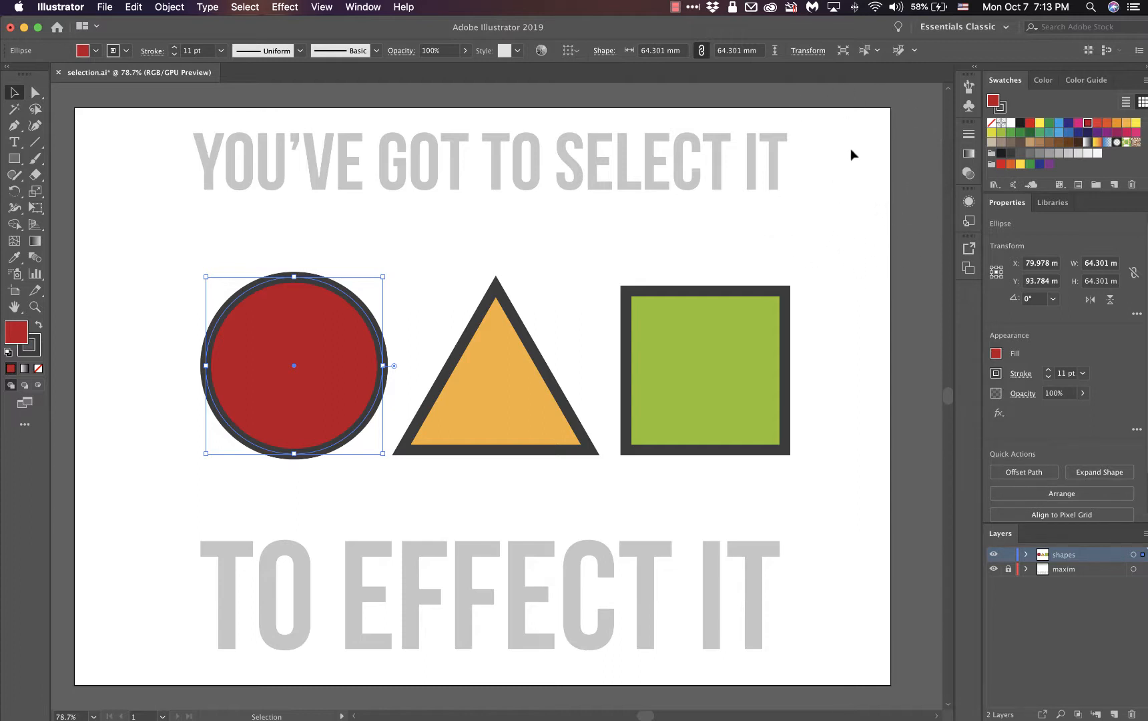
pyautogui.click(912, 269)
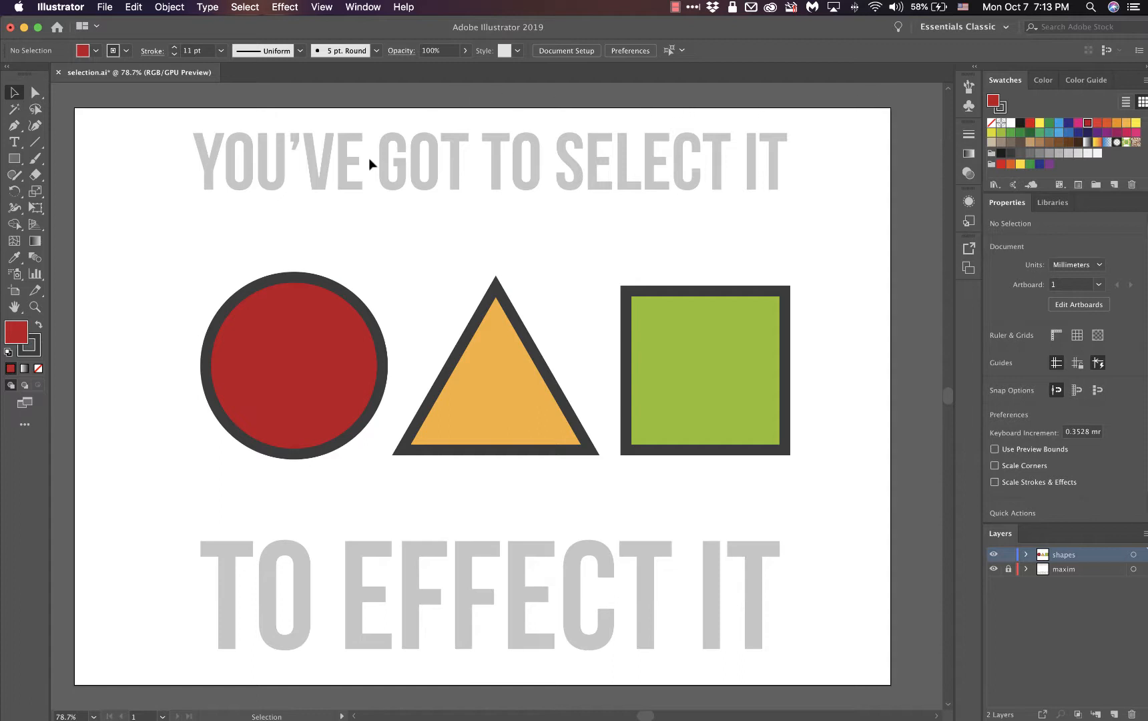
# Step: Select the red circle, deselect it, and reselect it with a marquee that crosses only its upper part
pyautogui.click(264, 310)
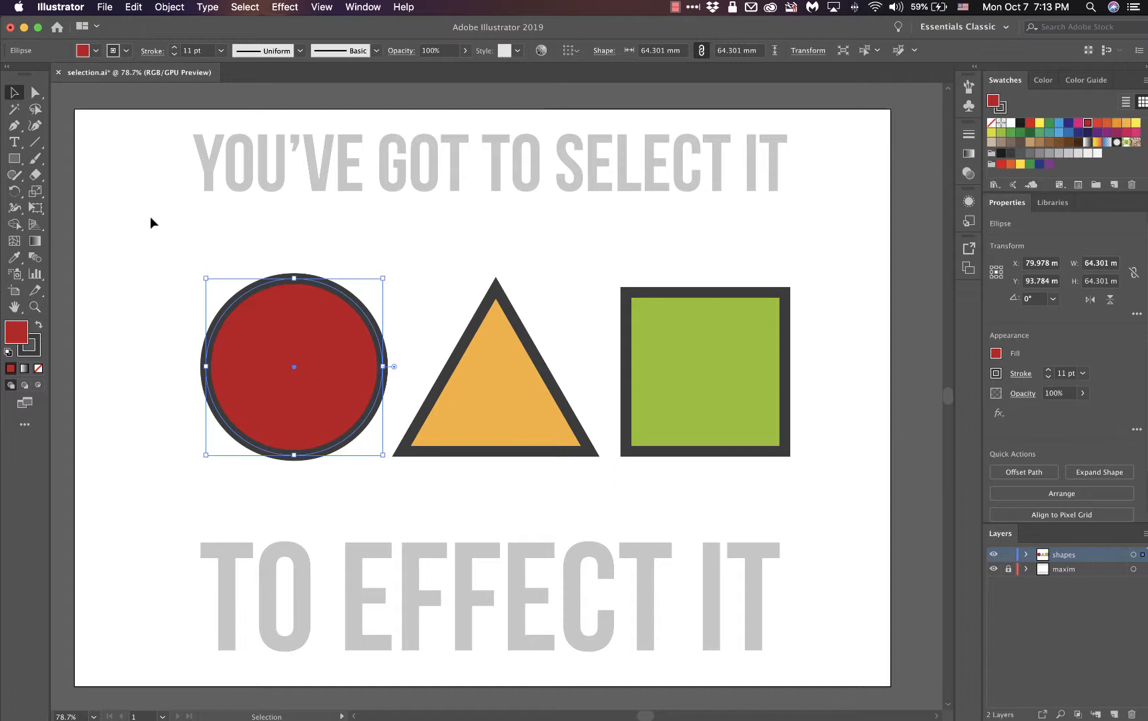
pyautogui.moveTo(150, 217); pyautogui.dragTo(287, 308)
pyautogui.click(112, 393)
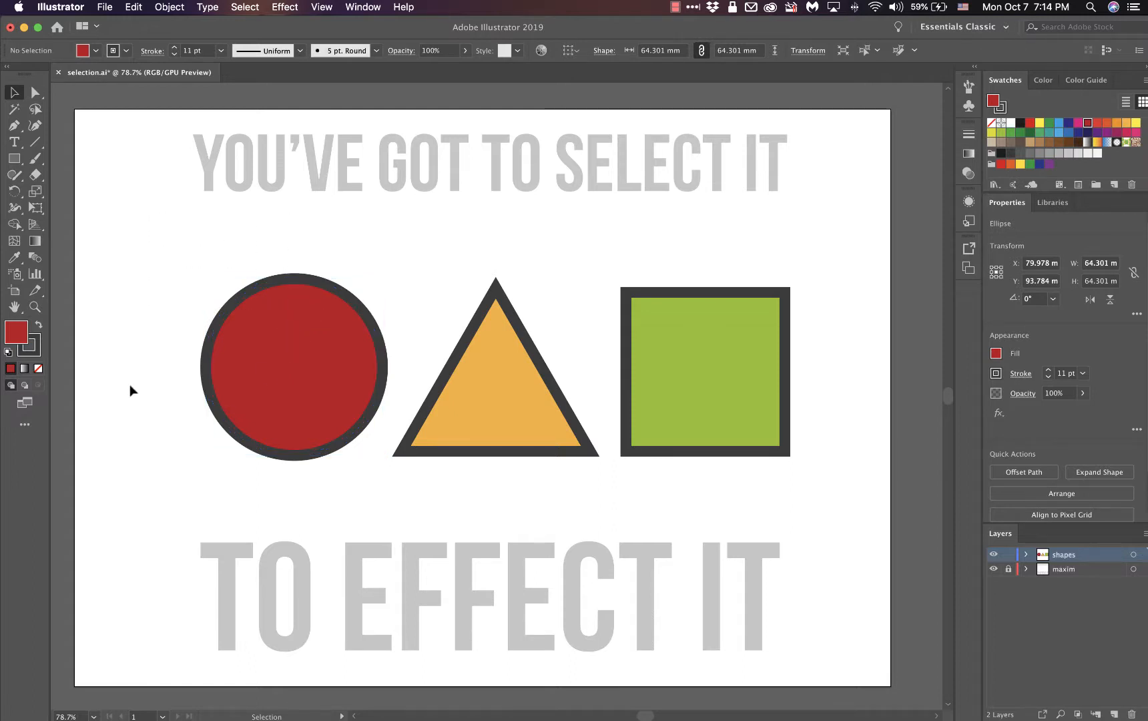
pyautogui.moveTo(147, 221); pyautogui.dragTo(318, 353)
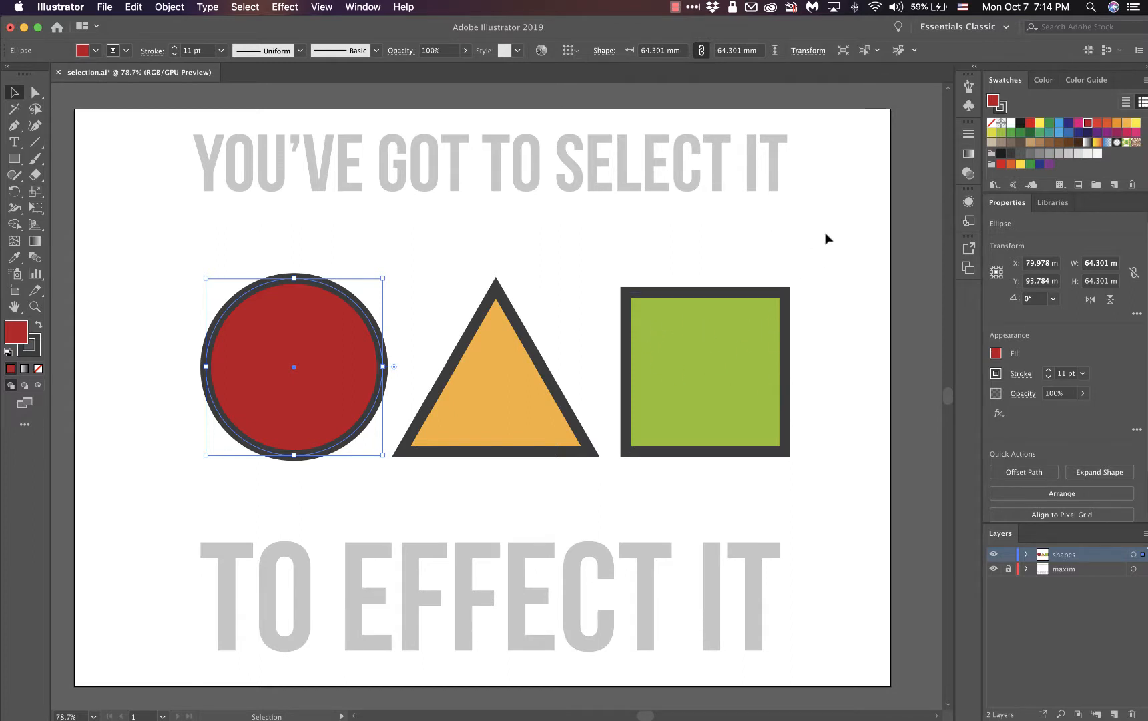
# Step: Marquee-select the green square, the red circle and the orange triangle one at a time
pyautogui.moveTo(825, 233); pyautogui.dragTo(606, 500)
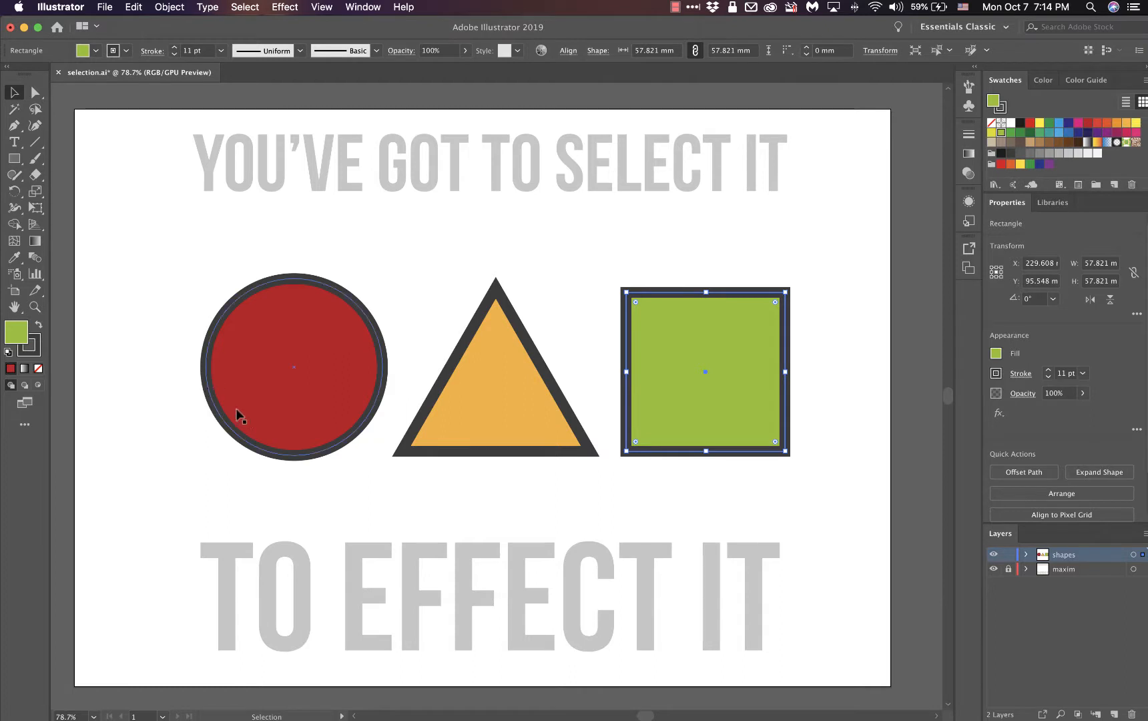
pyautogui.moveTo(170, 247); pyautogui.dragTo(289, 322)
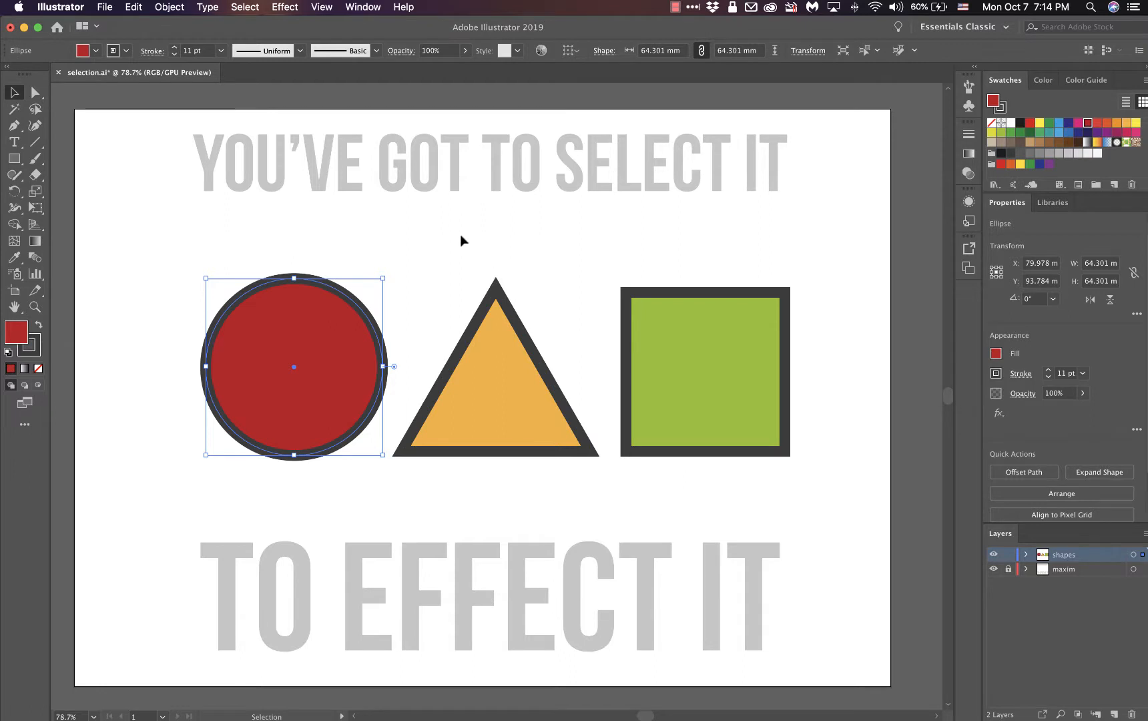
pyautogui.moveTo(461, 230); pyautogui.dragTo(531, 300)
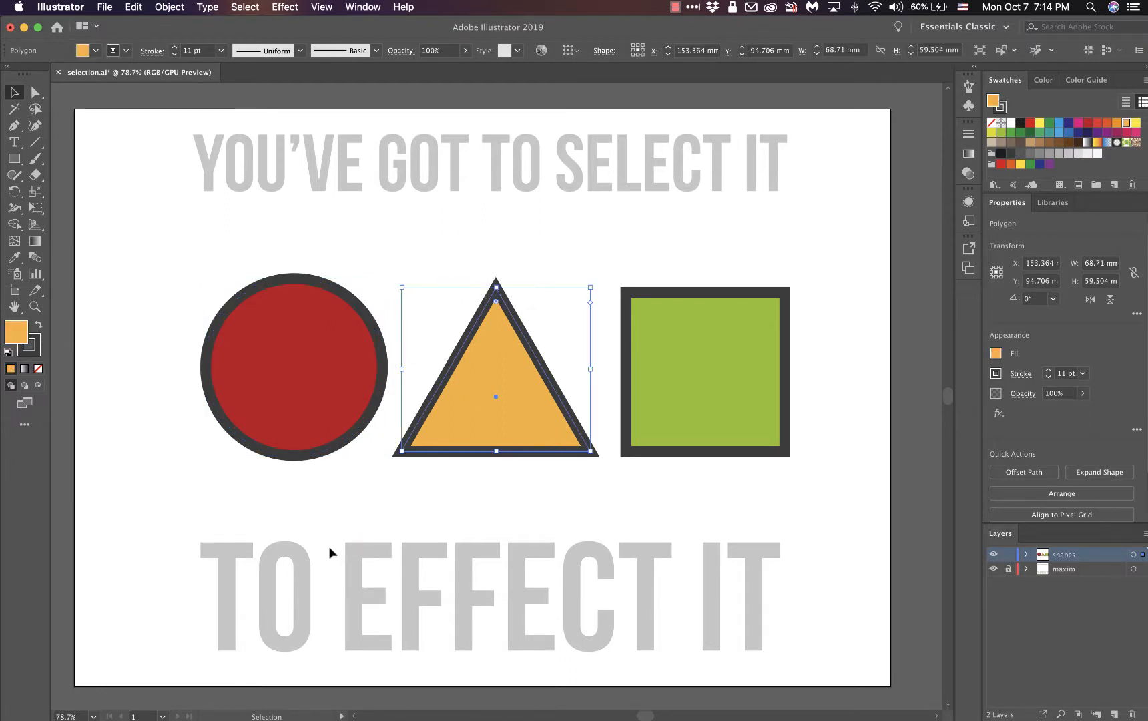
# Step: Marquee-select the circle and triangle together, and extend the marquee across the square to select all three shapes
pyautogui.click(271, 368)
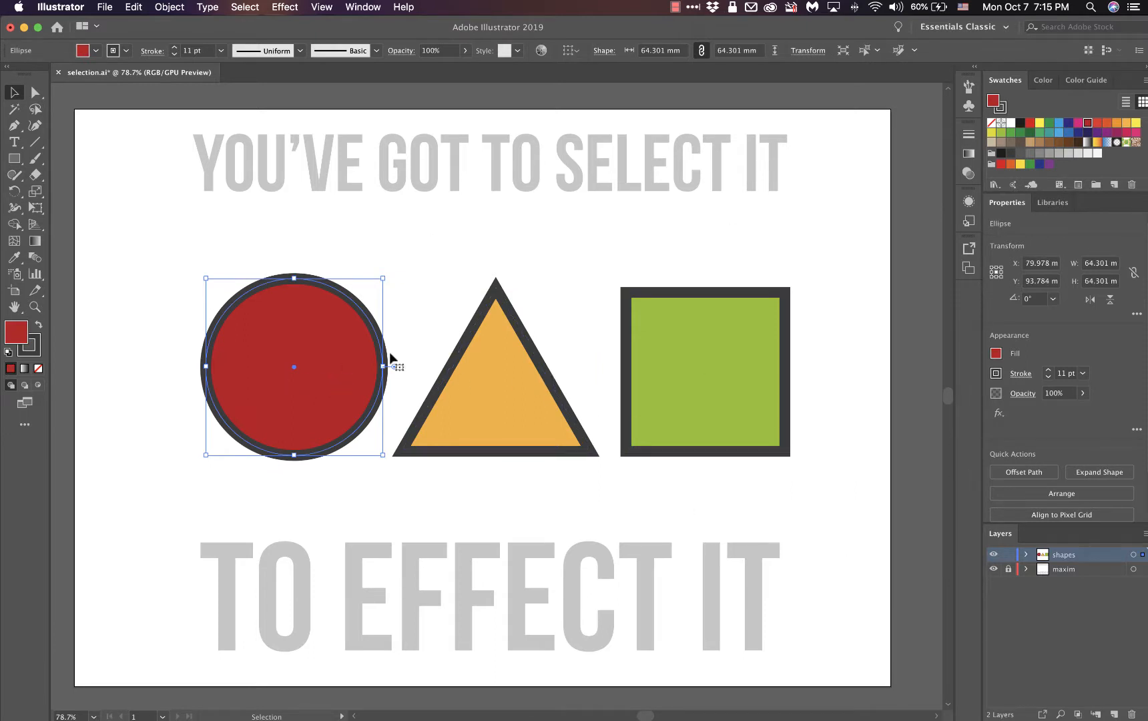
pyautogui.moveTo(148, 220); pyautogui.dragTo(556, 330)
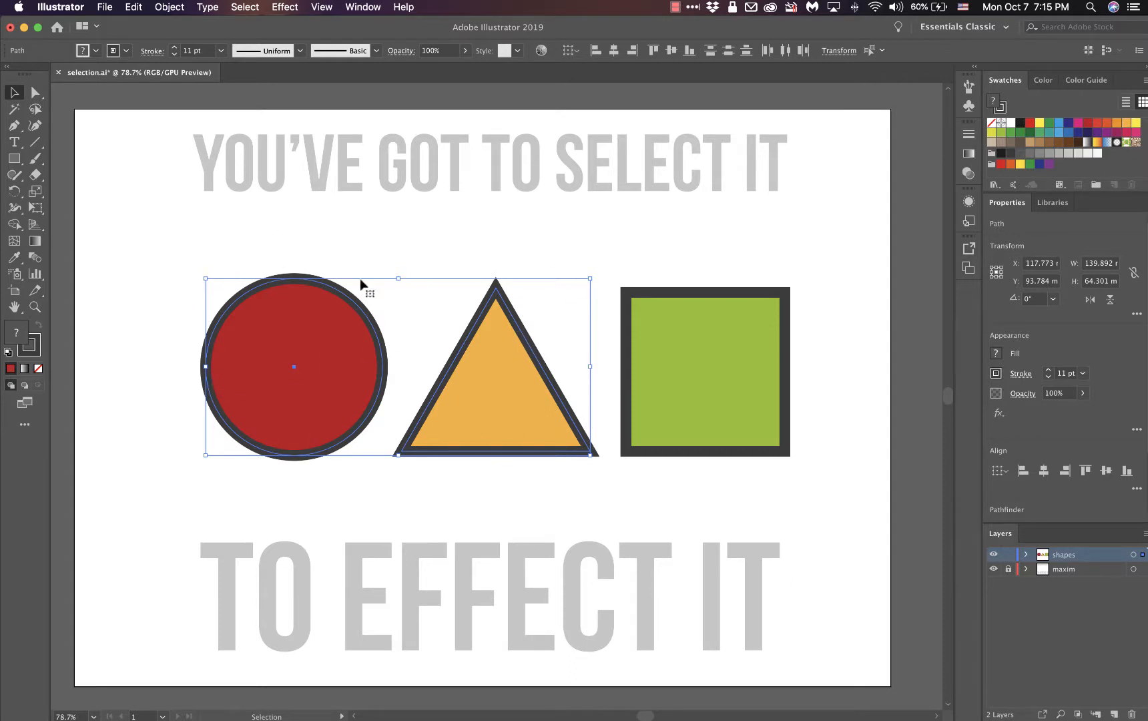
pyautogui.moveTo(154, 215); pyautogui.dragTo(807, 307)
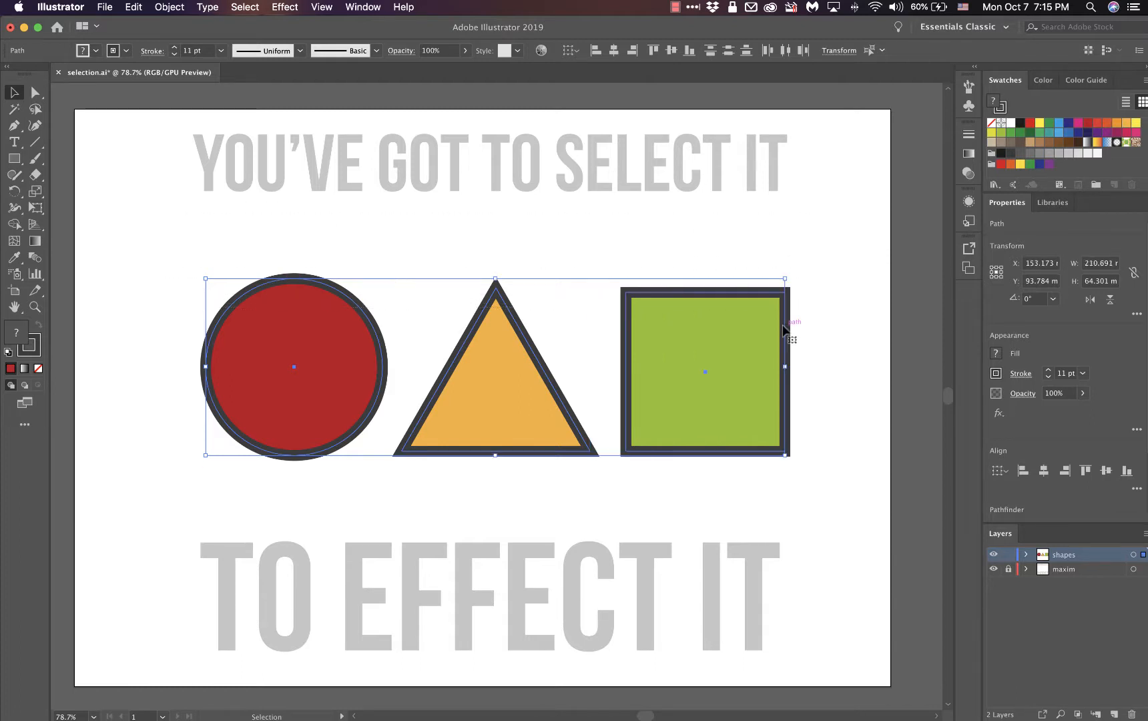
# Step: Clear the selection, select the red circle, and add the orange triangle and the green square to the selection one by one
pyautogui.click(195, 237)
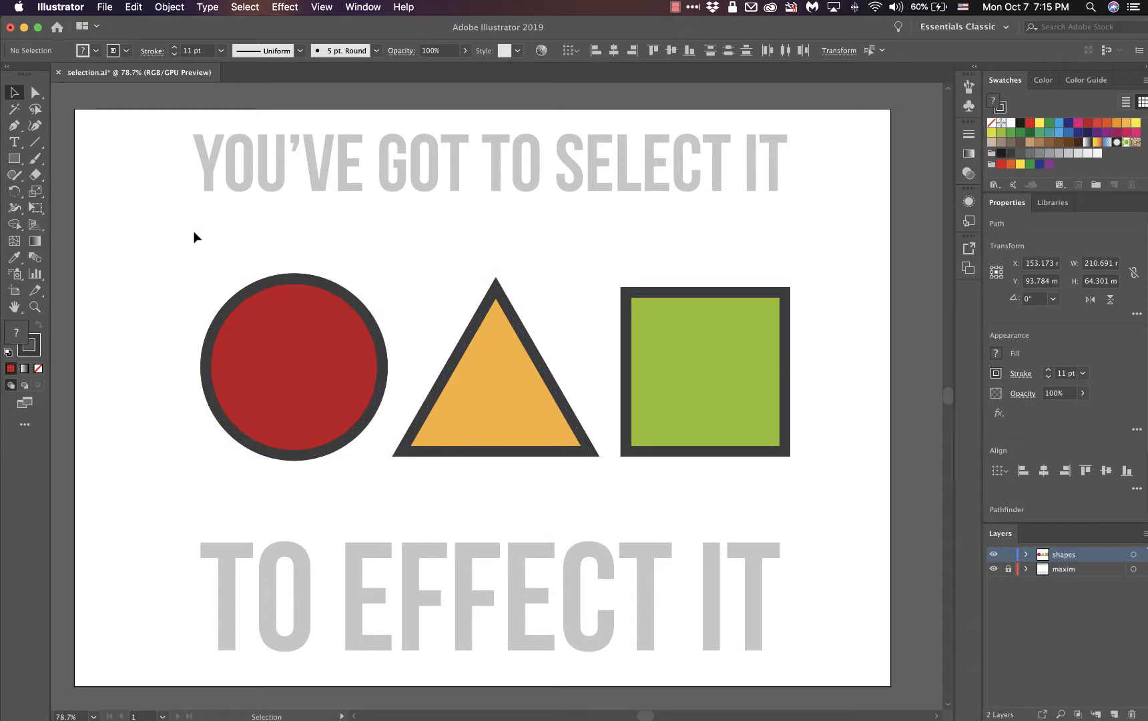
pyautogui.click(265, 304)
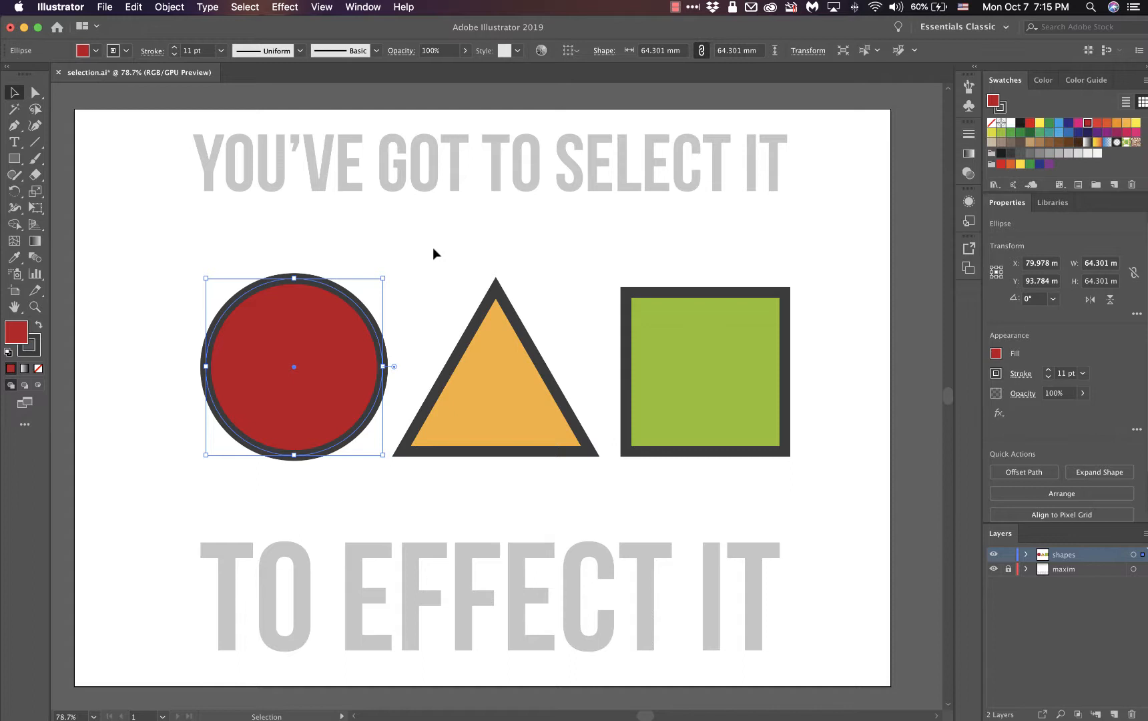
pyautogui.keyDown('shift'); pyautogui.click(503, 354); pyautogui.keyUp('shift')
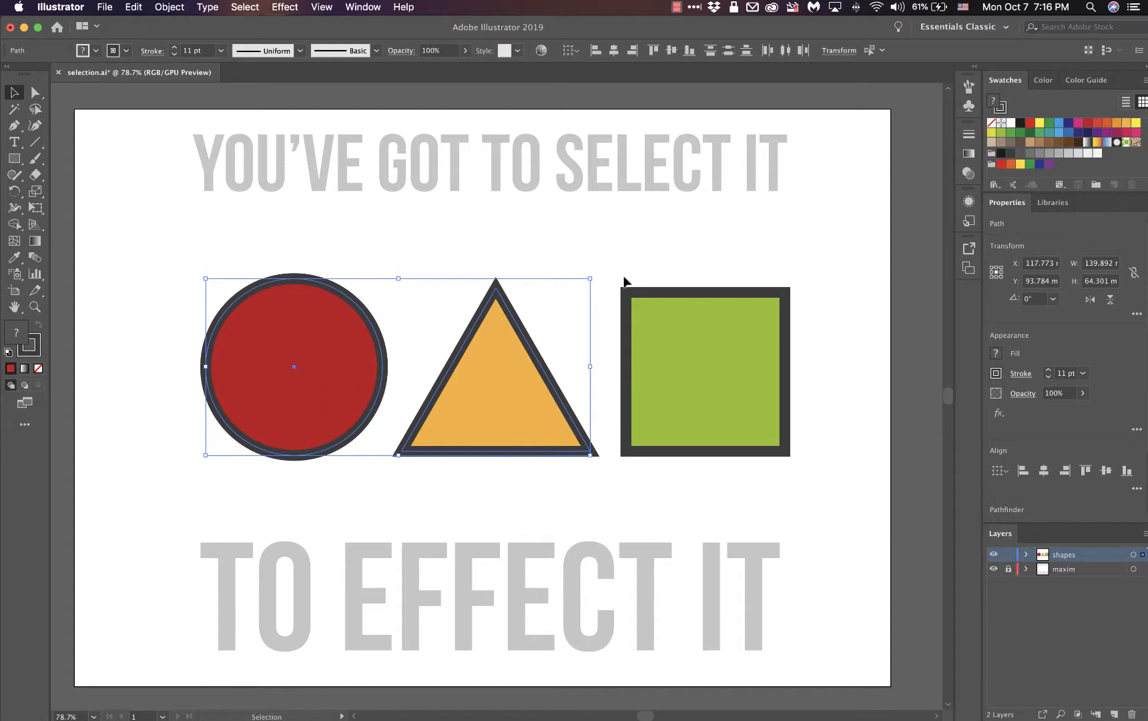
pyautogui.keyDown('shift'); pyautogui.click(684, 336); pyautogui.keyUp('shift')
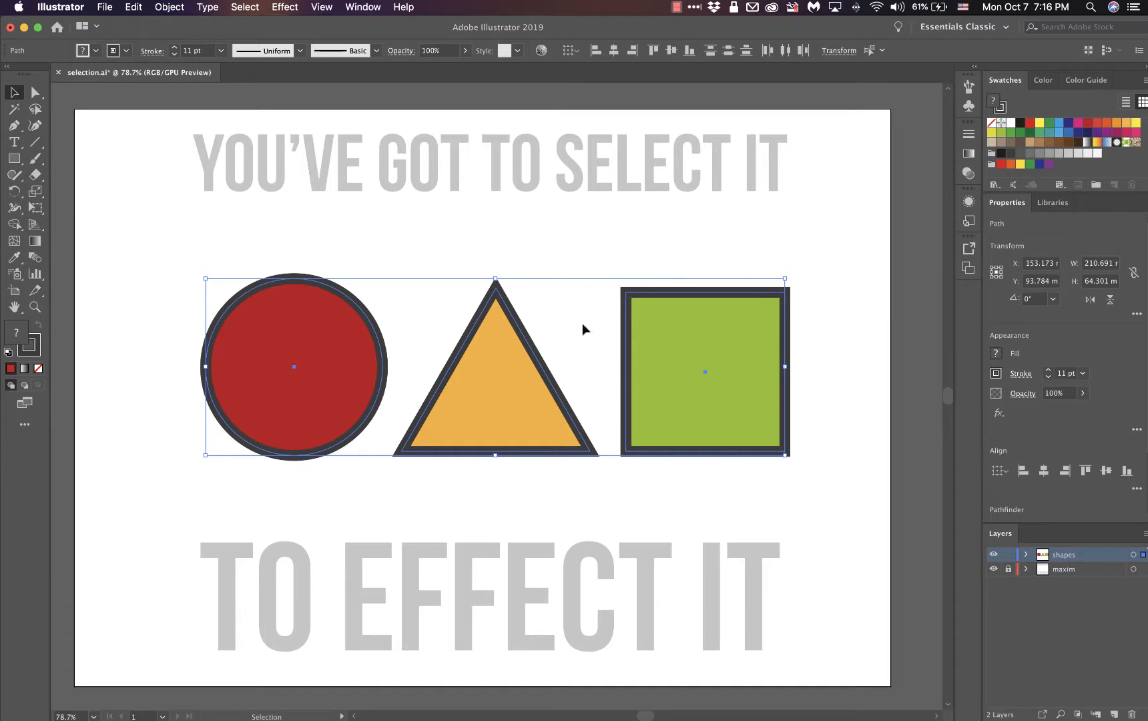
# Step: Deselect all shapes, and select the red circle and the green square together while leaving the triangle out of the selection
pyautogui.click(154, 270)
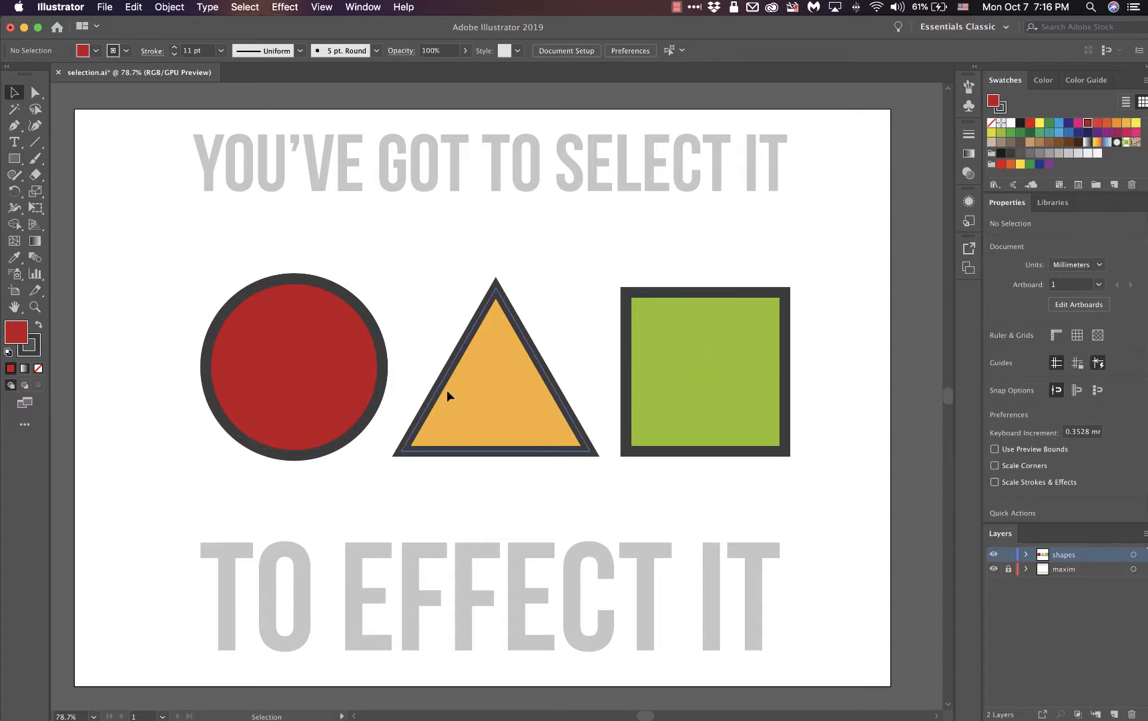
pyautogui.click(289, 369)
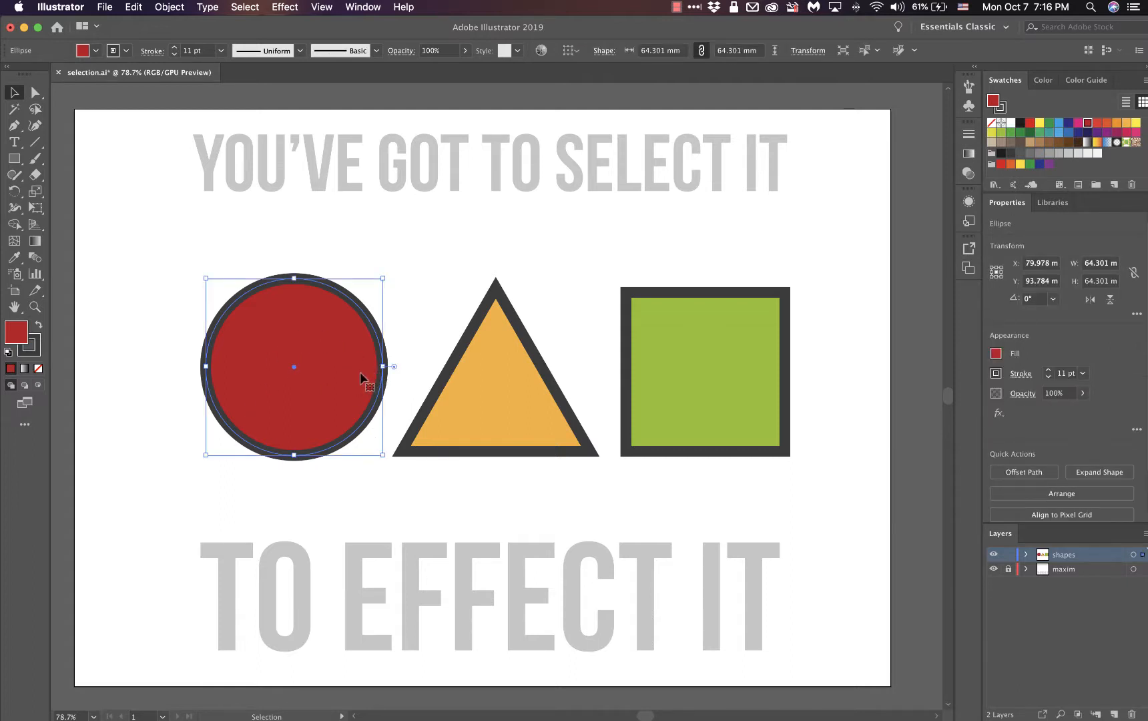
pyautogui.keyDown('shift'); pyautogui.click(737, 331); pyautogui.keyUp('shift')
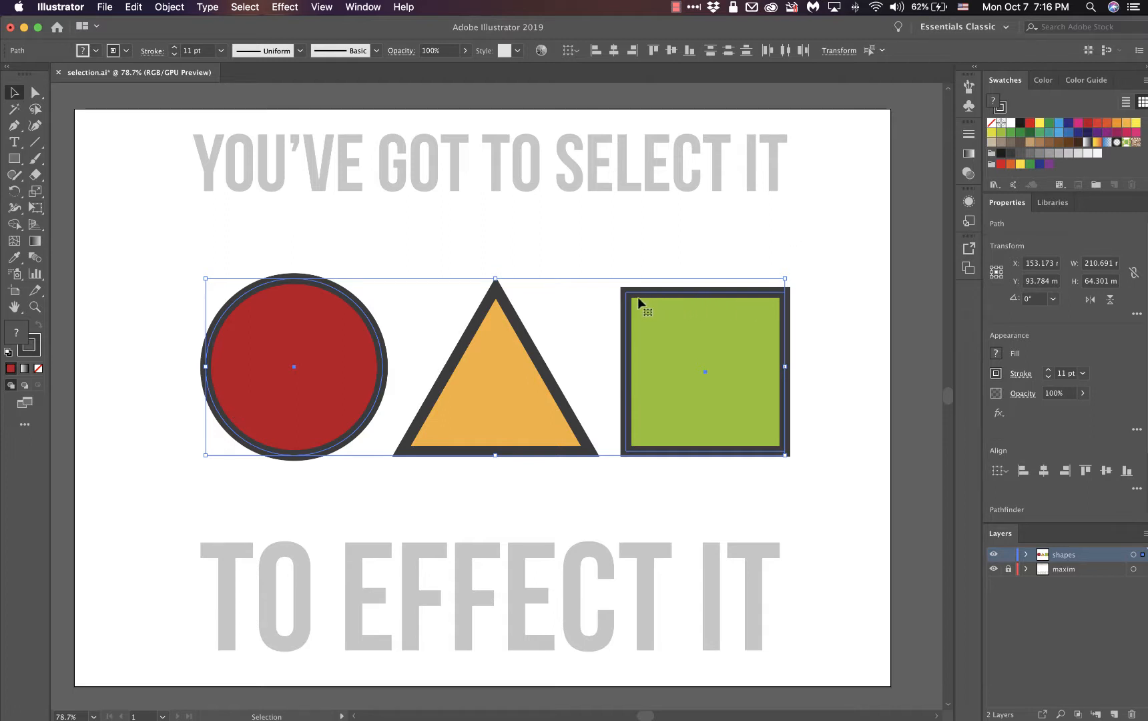
pyautogui.keyDown('shift'); pyautogui.click(505, 325); pyautogui.keyUp('shift')
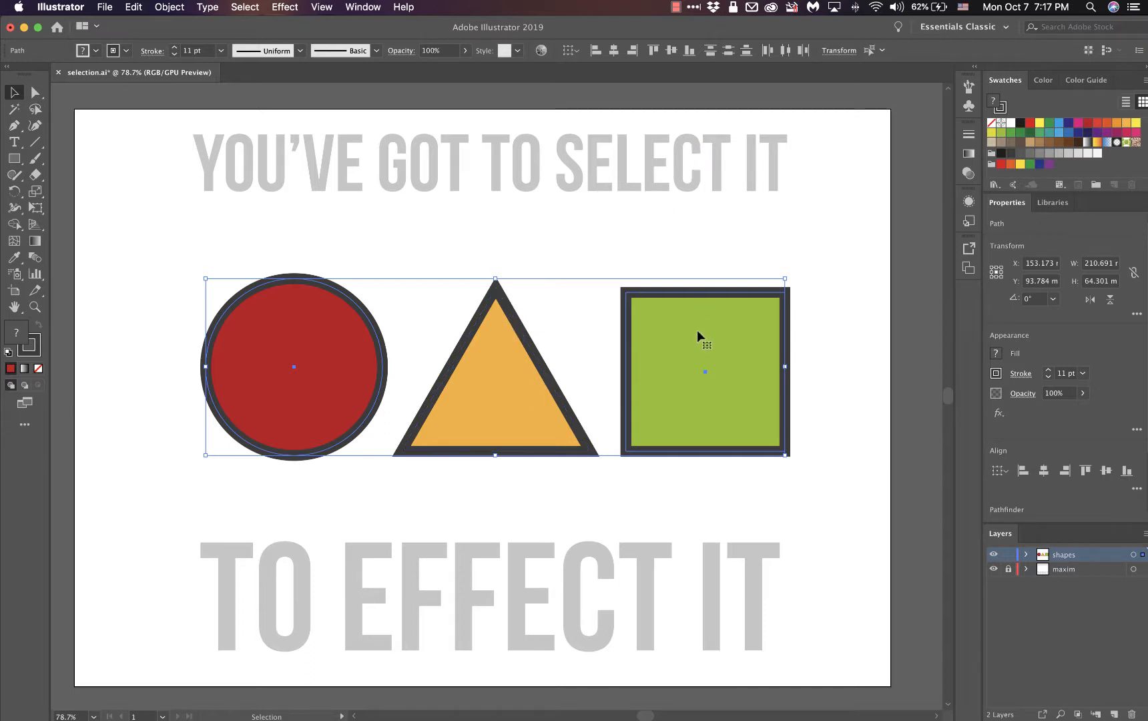
# Step: Try moving the selected circle and square upward together, undo the move, and deselect both shapes
pyautogui.moveTo(697, 329); pyautogui.dragTo(682, 246)
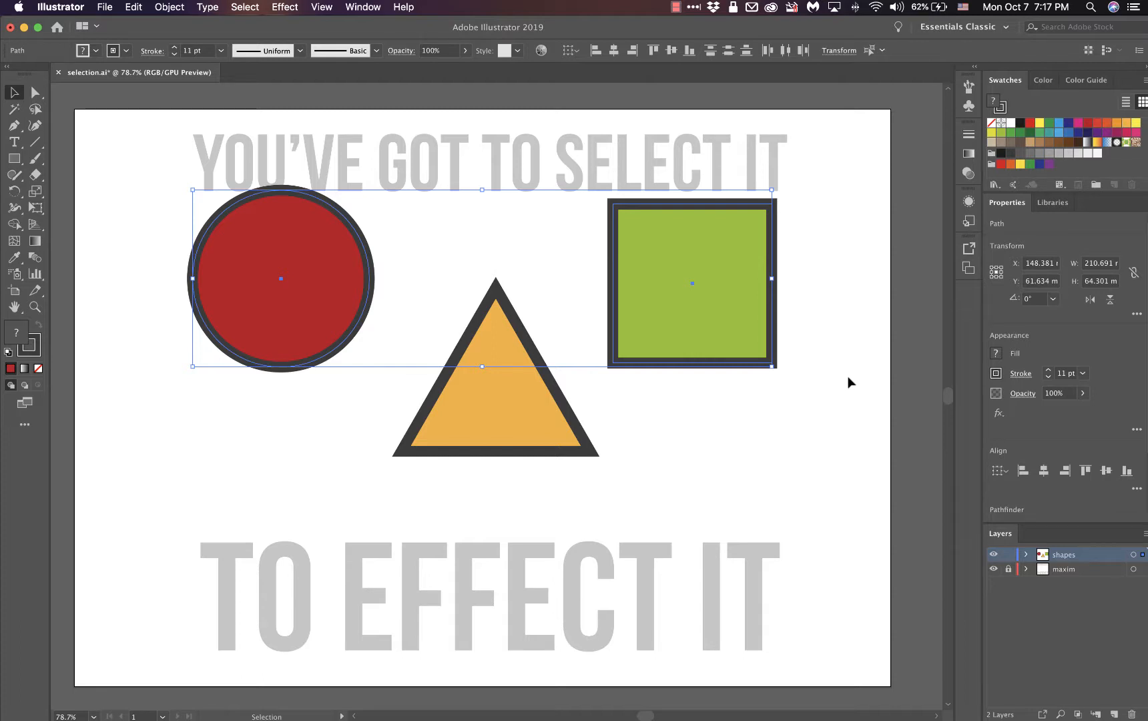
pyautogui.press('super+z')
pyautogui.press('super+z')
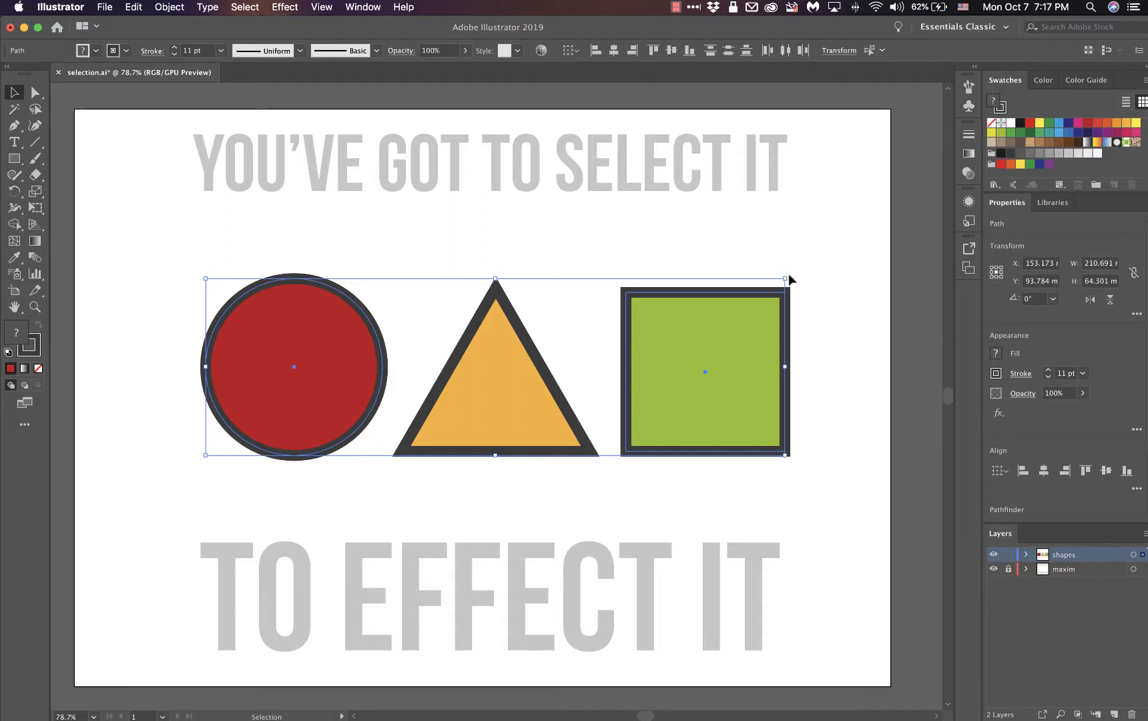
pyautogui.click(839, 279)
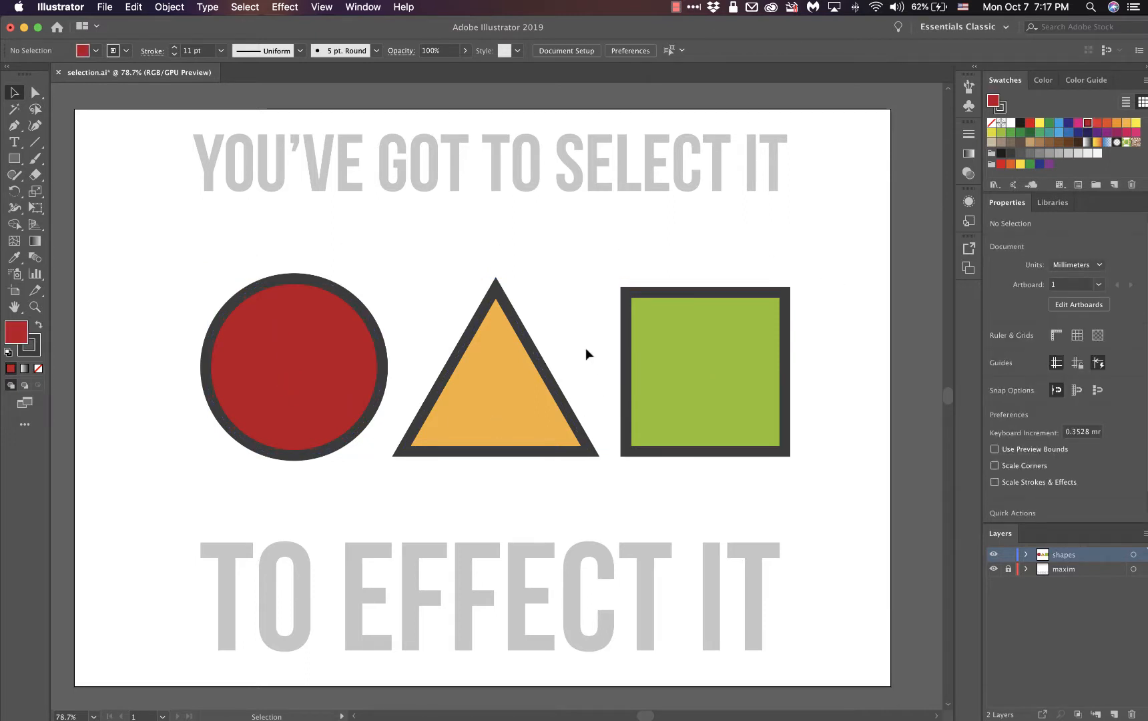
# Step: Select the red circle, try resizing it from a corner to about 92 by 85 mm and 83 mm across, and undo the resizing
pyautogui.click(285, 334)
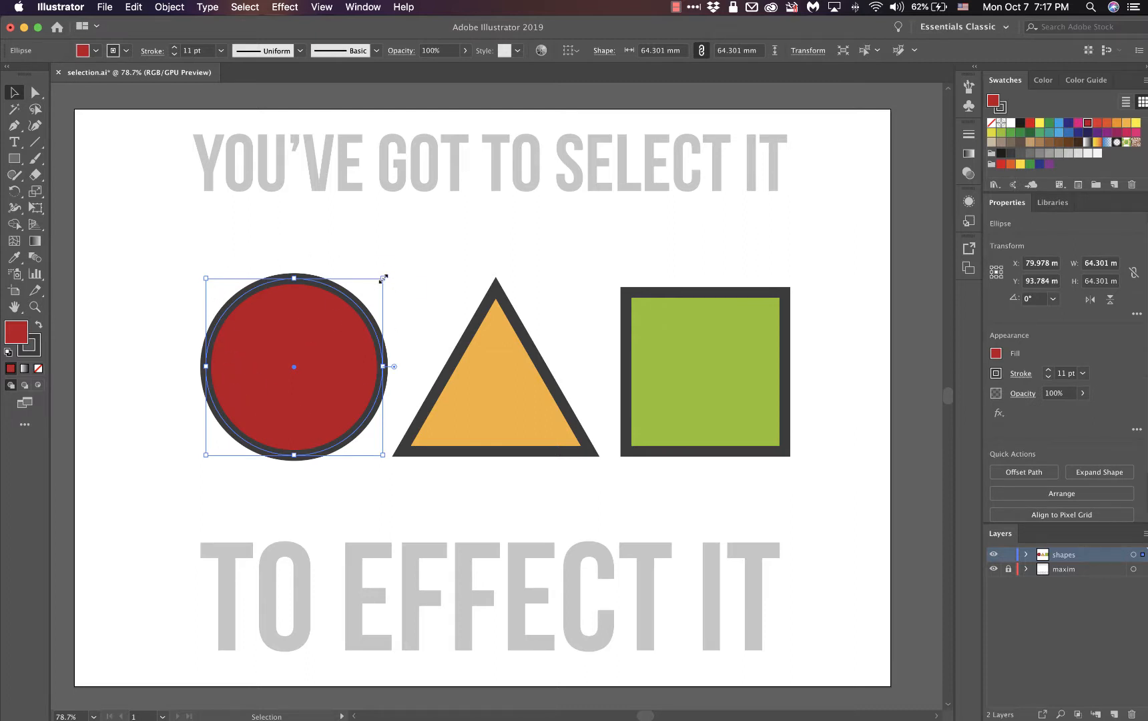
pyautogui.moveTo(383, 278); pyautogui.dragTo(435, 227)
pyautogui.press('a')
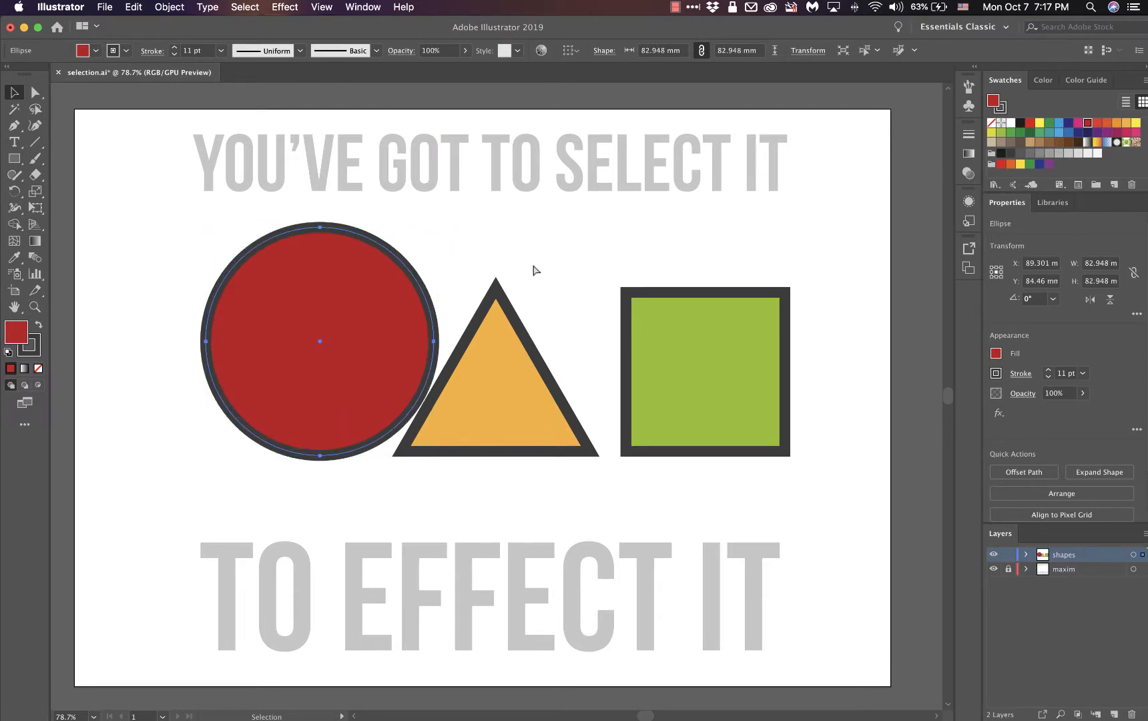
pyautogui.press('super+z')
pyautogui.press('super+z')
pyautogui.press('super+z')
pyautogui.press('super+shift+z')
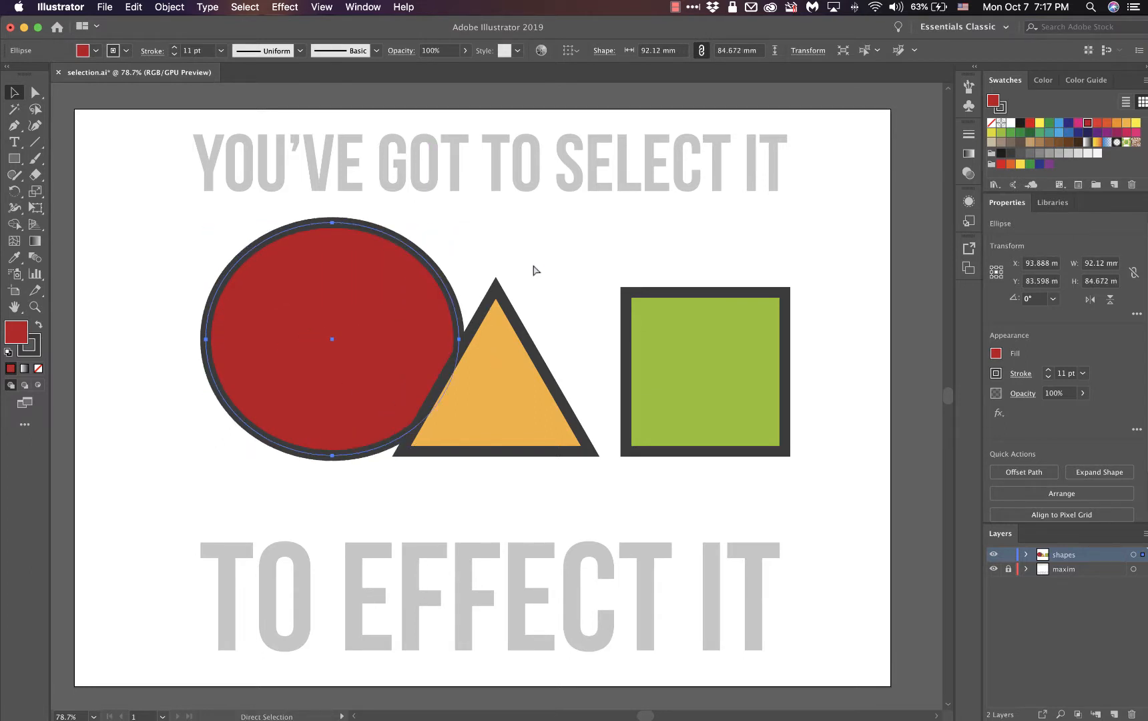
pyautogui.press('super+shift+z')
pyautogui.press('v')
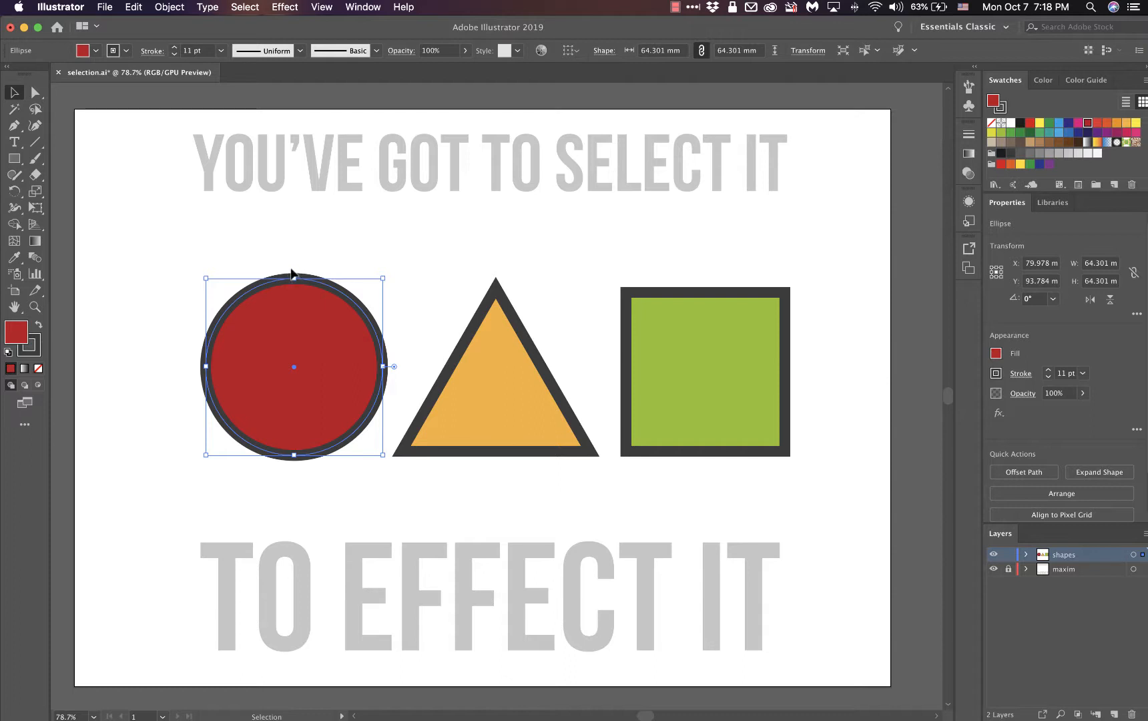
# Step: Try stretching the red circle upward to about 84 mm tall, and undo the stretch
pyautogui.moveTo(290, 274); pyautogui.dragTo(294, 224)
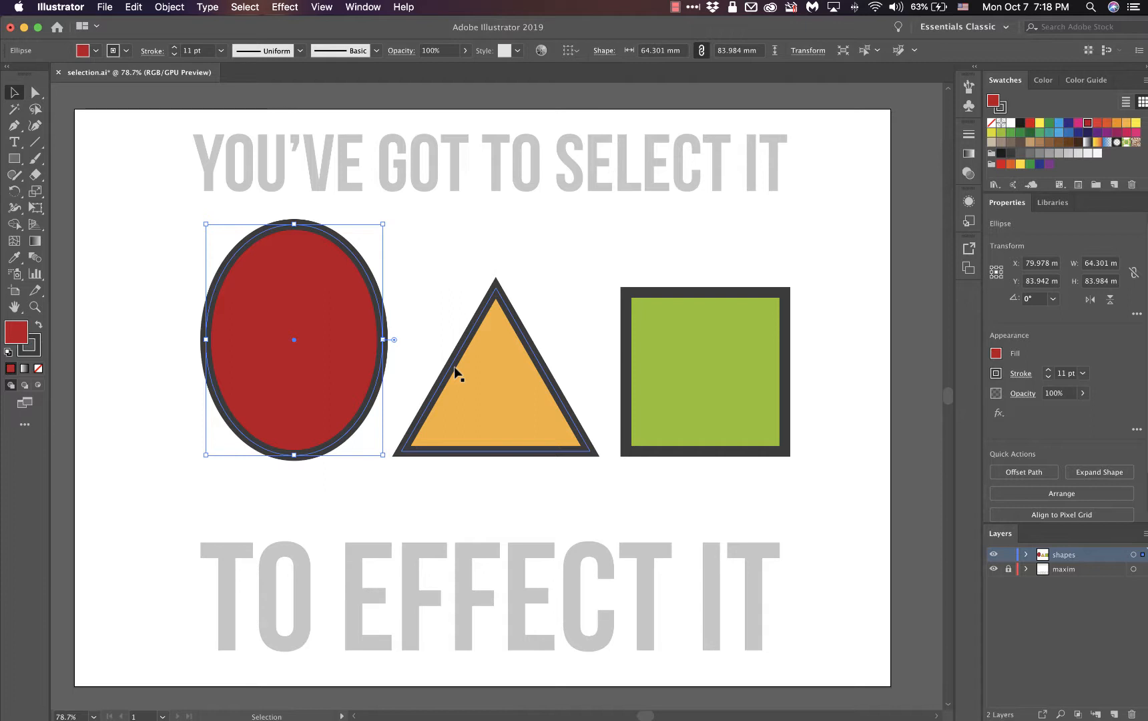
pyautogui.press('super+z')
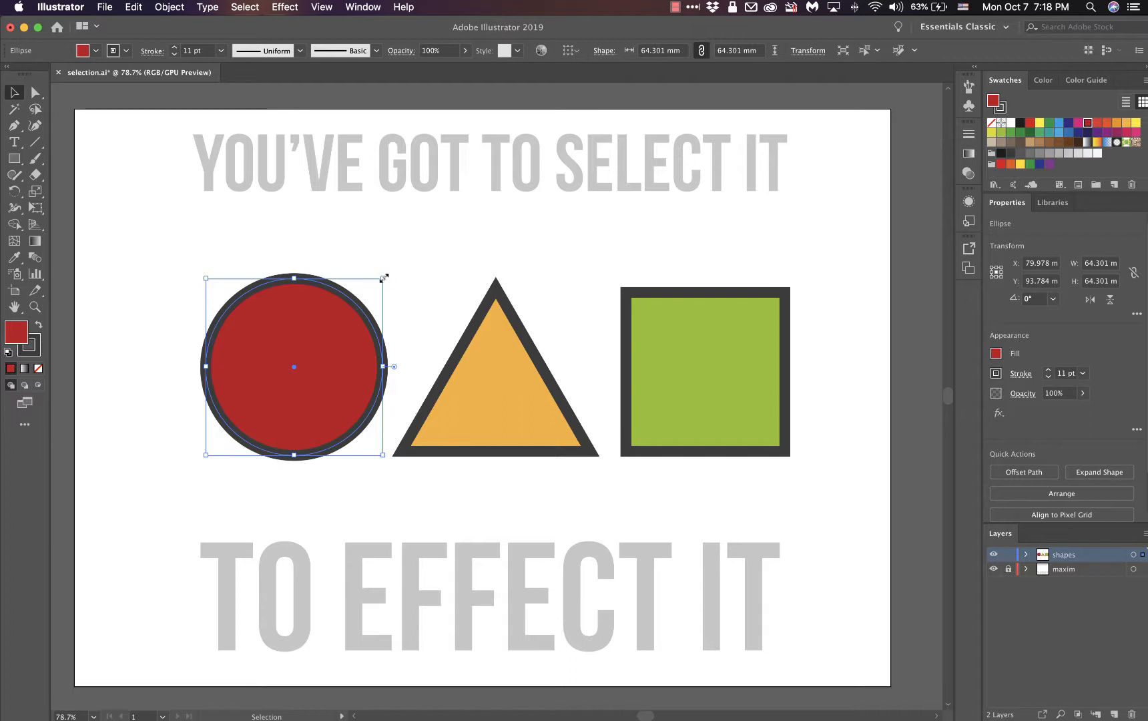
# Step: Try scaling the red circle proportionally to about 94 mm and down to about 55 mm across, and undo both changes
pyautogui.press('shift')
pyautogui.moveTo(383, 275); pyautogui.dragTo(465, 196)
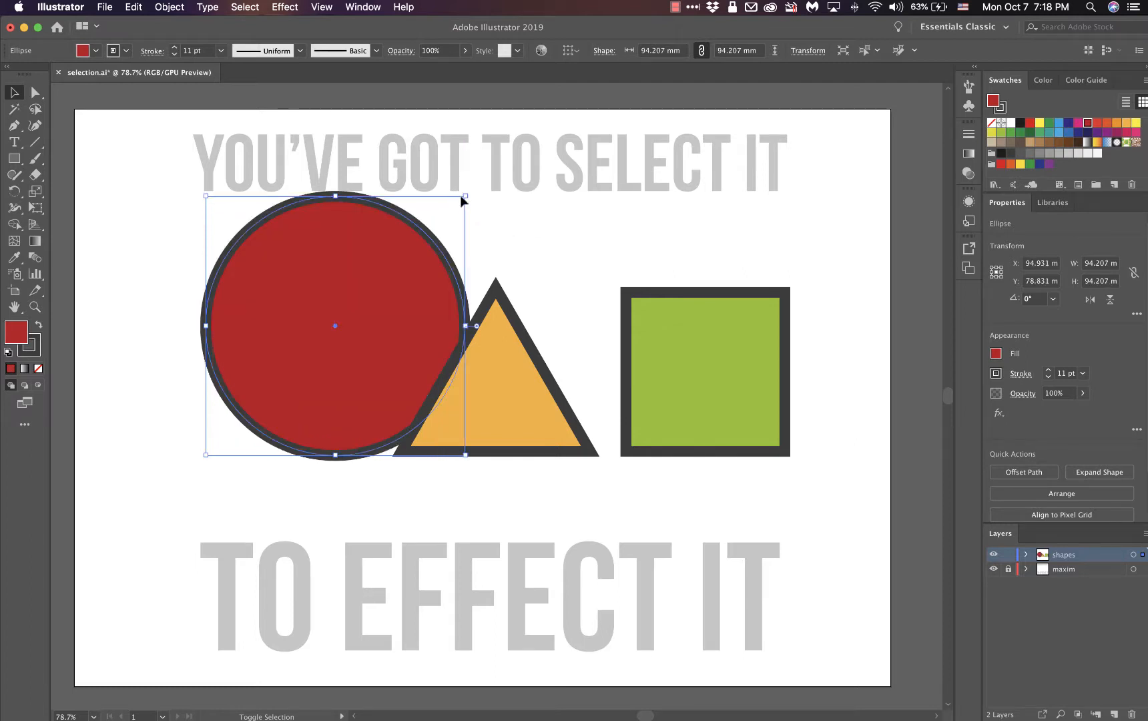
pyautogui.moveTo(462, 197); pyautogui.dragTo(358, 304)
pyautogui.press('a')
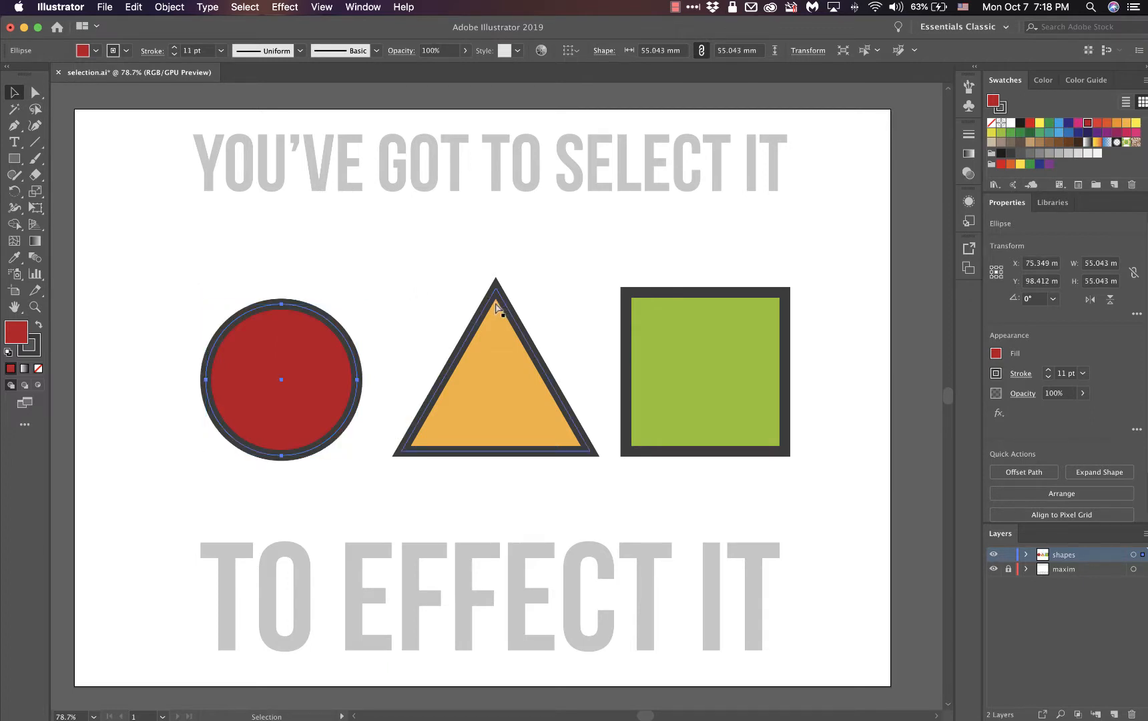
pyautogui.press('super+z')
pyautogui.press('super+z')
pyautogui.press('v')
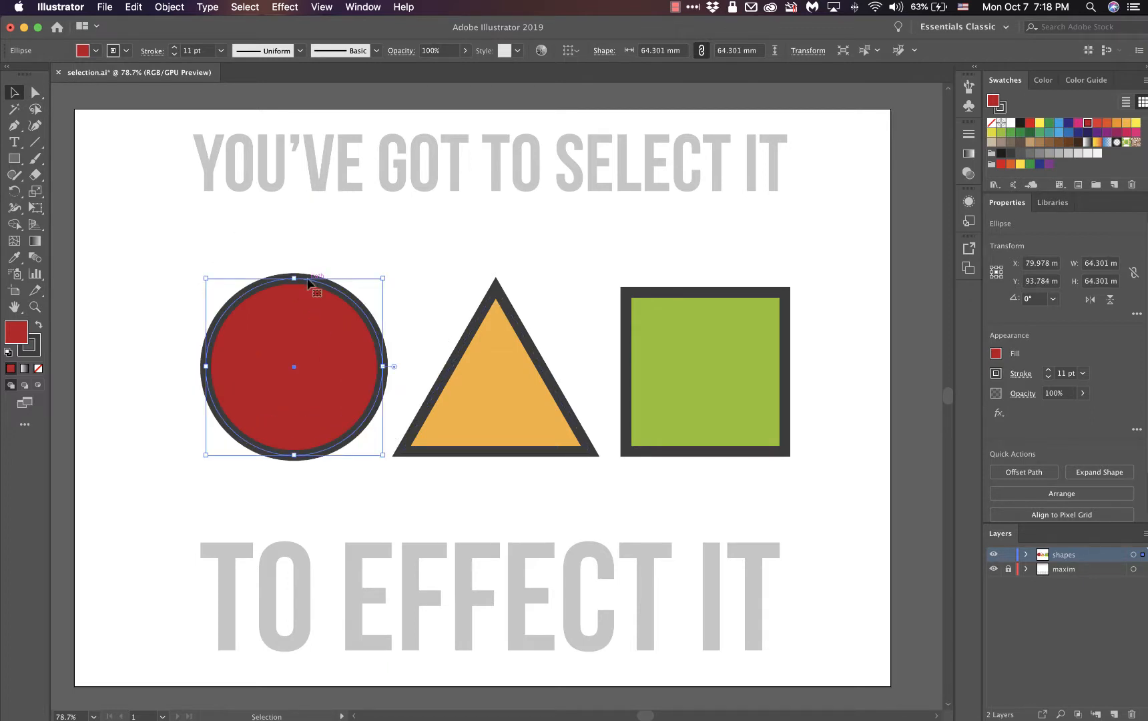
# Step: Try distorting the red circle from its top and corner handles, squashing it to about 37 by 67 mm, and undo each change
pyautogui.moveTo(297, 278); pyautogui.dragTo(275, 260)
pyautogui.press('super+z')
pyautogui.moveTo(385, 278); pyautogui.dragTo(309, 271)
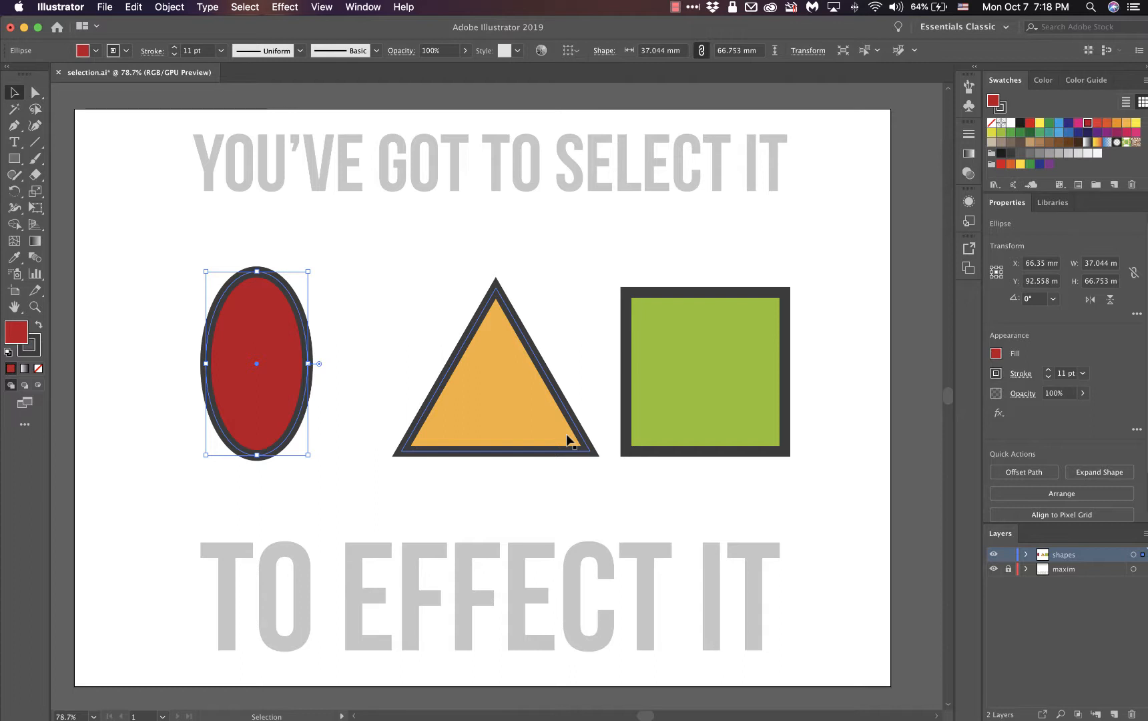
pyautogui.press('super+z')
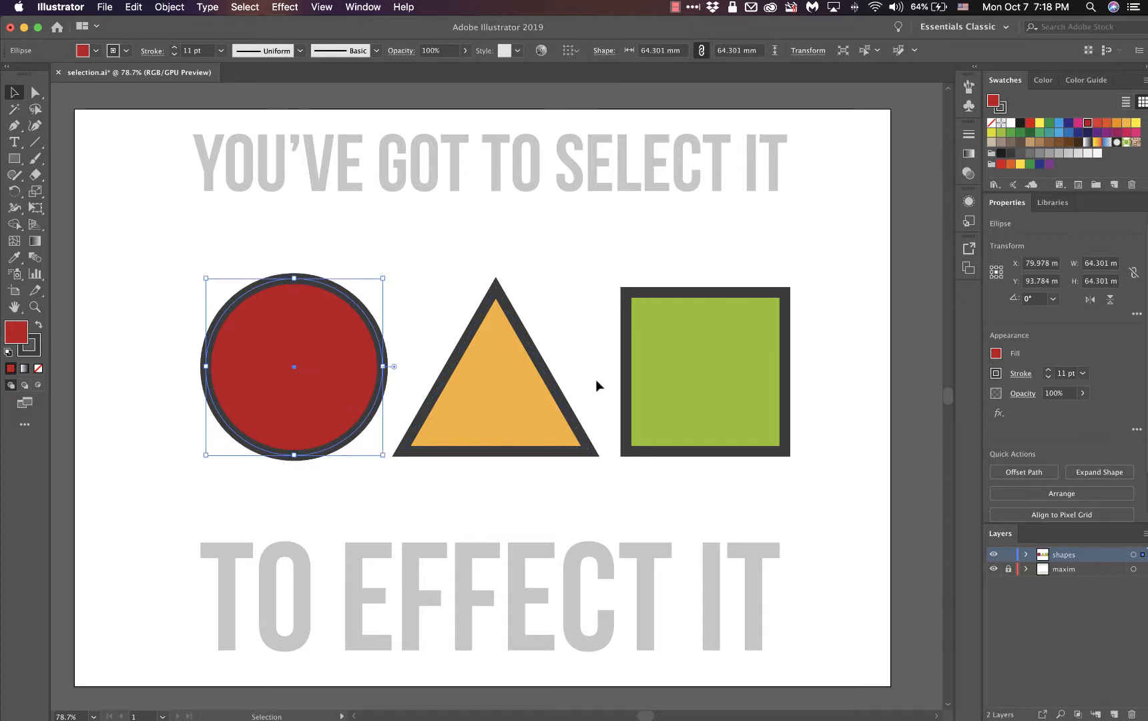
# Step: Select the orange triangle, try rotating it clockwise to an angle of about 318°, and undo the rotation
pyautogui.click(511, 313)
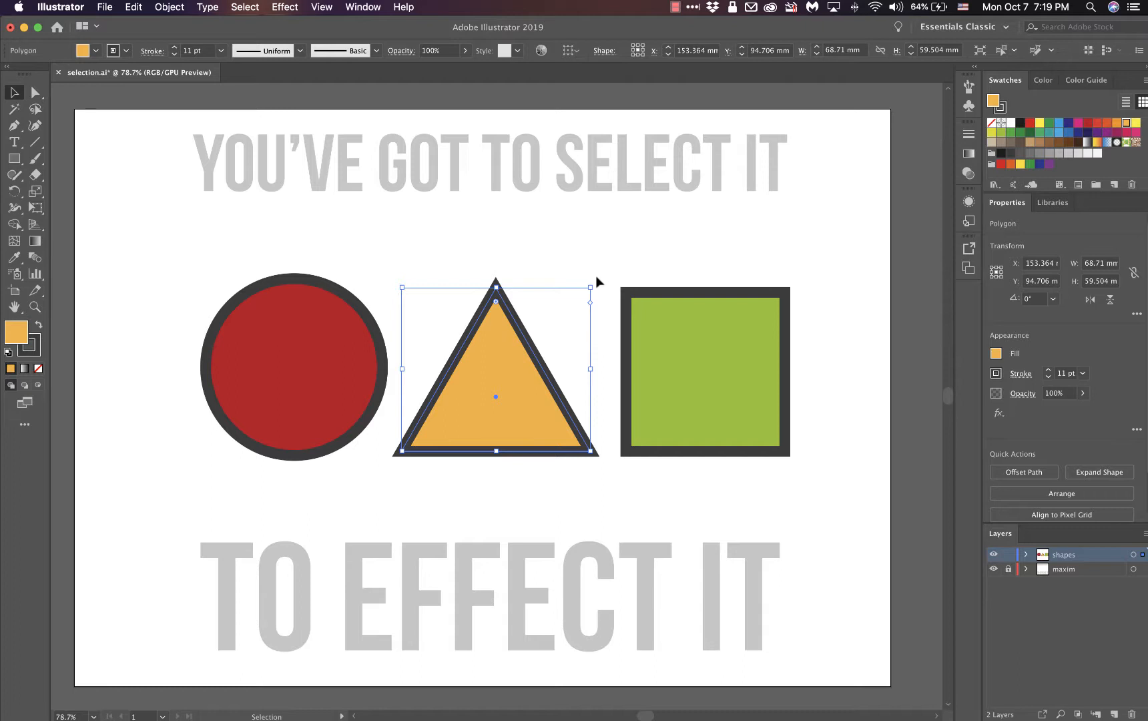
pyautogui.moveTo(594, 280); pyautogui.dragTo(646, 386)
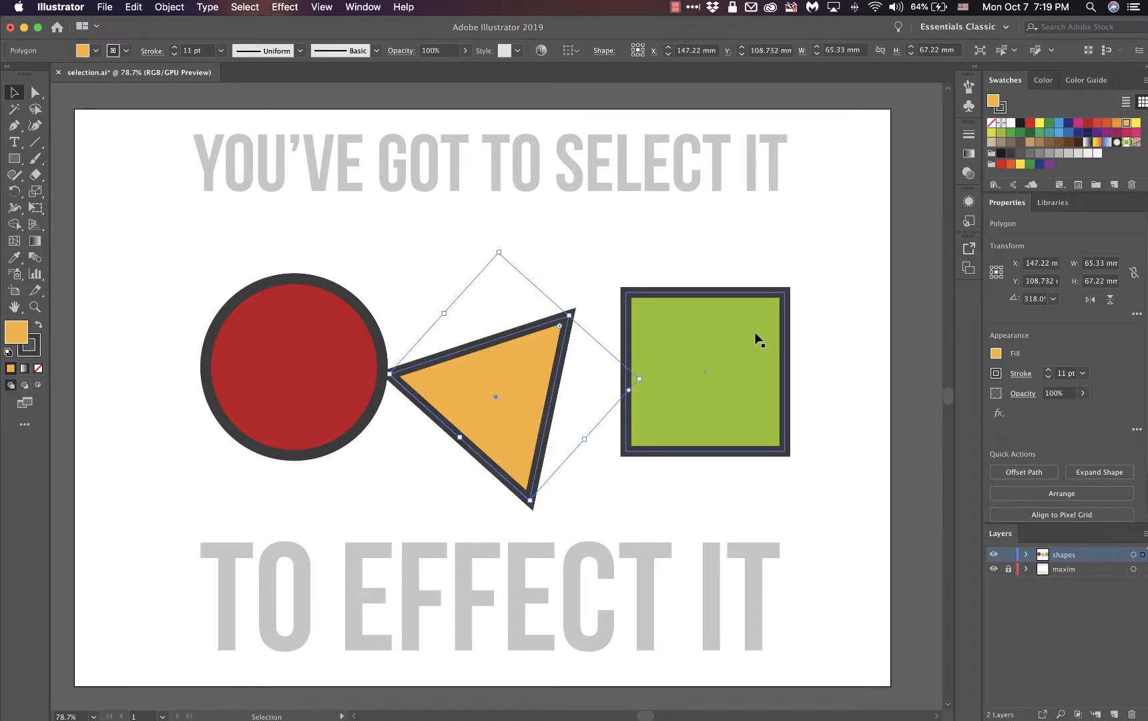
pyautogui.press('super+z')
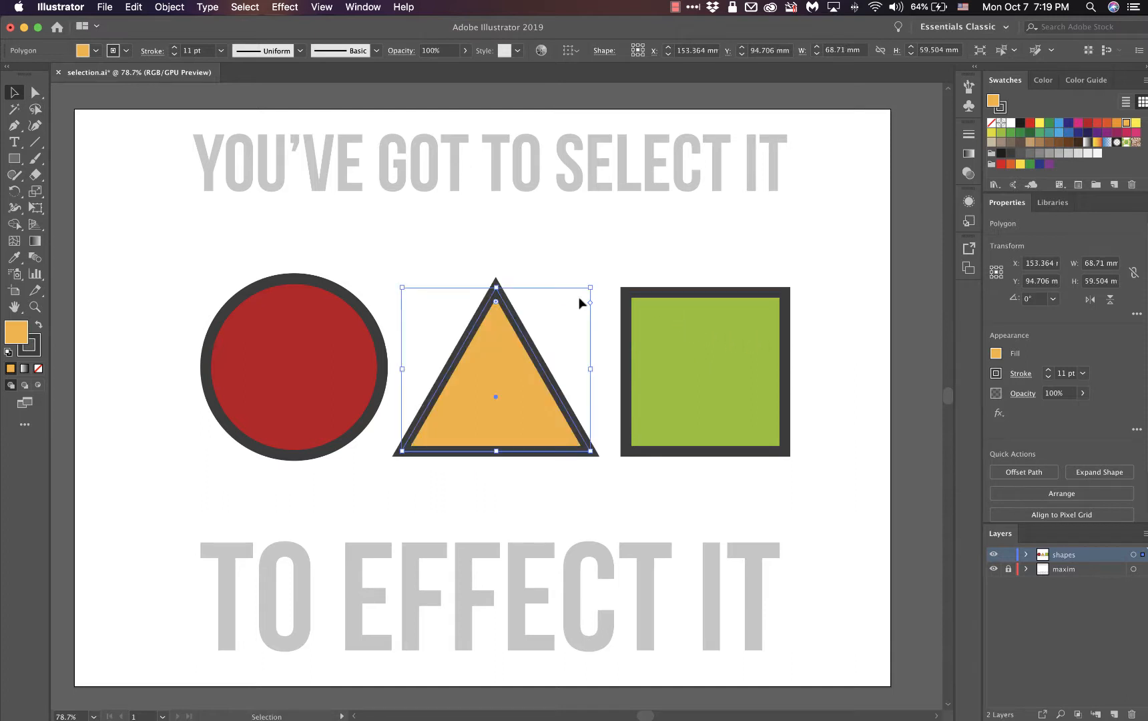
# Step: Try resizing the orange triangle from its upper-right bounding-box corner, and switch to Direct Selection and back to the Selection tool
pyautogui.moveTo(590, 288); pyautogui.dragTo(601, 237)
pyautogui.press('a')
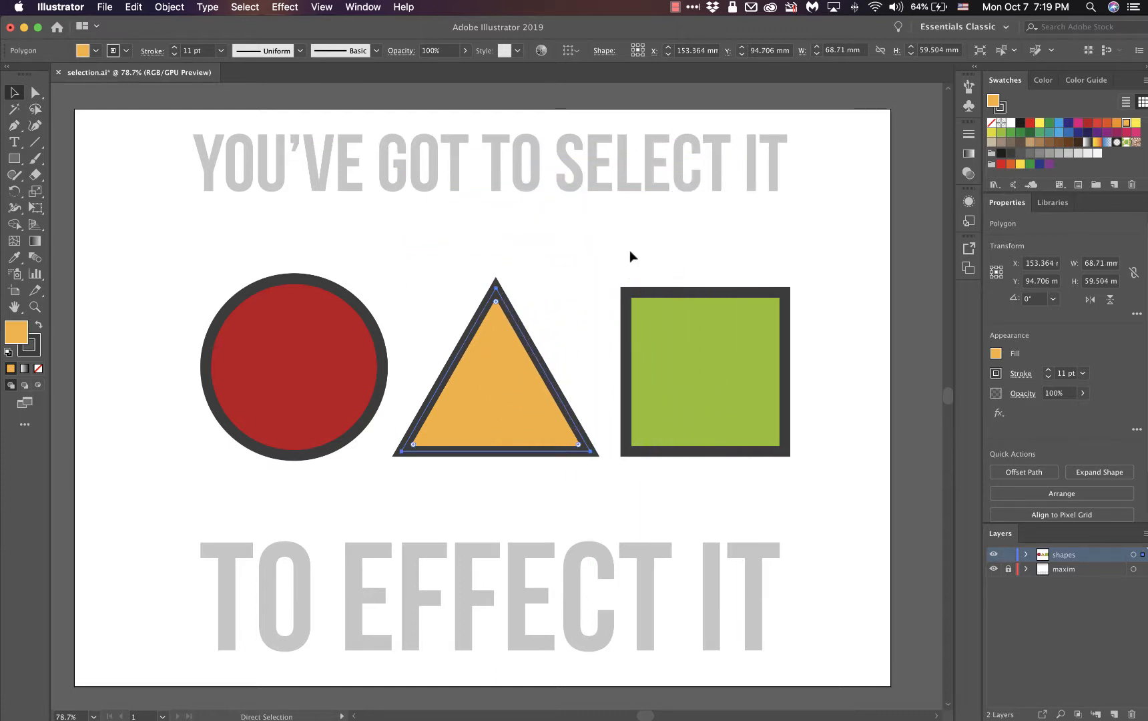
pyautogui.press('v')
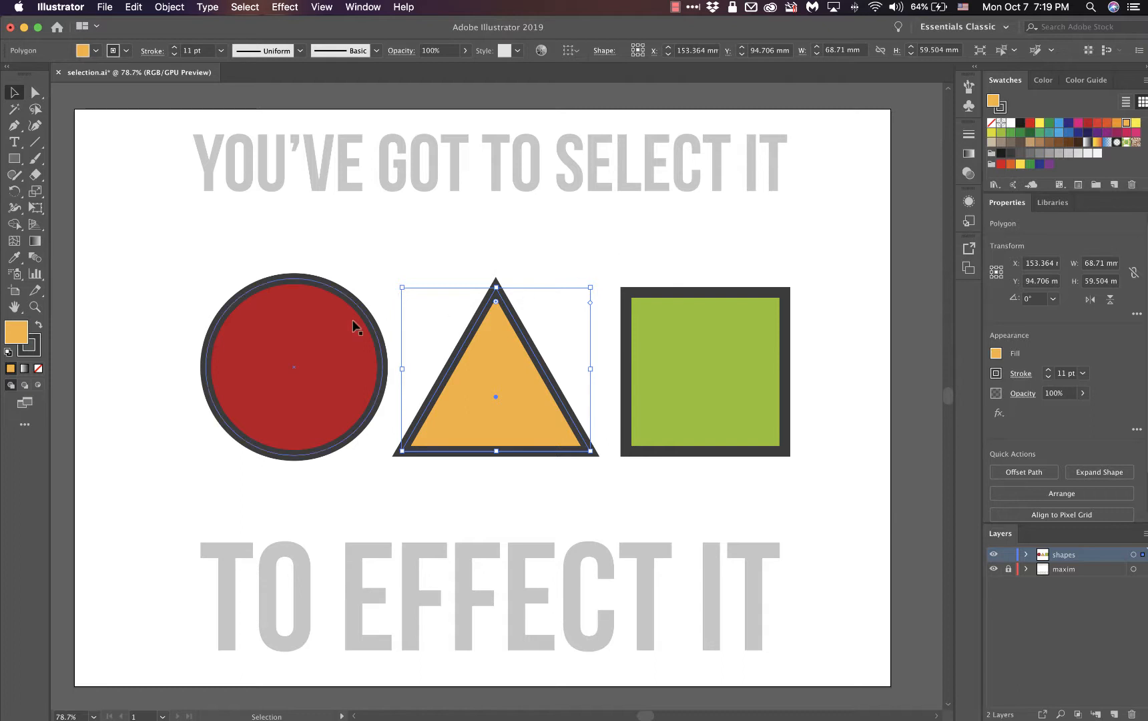
# Step: Select the red circle and nudge it up five keyboard increments and back down four
pyautogui.click(313, 319)
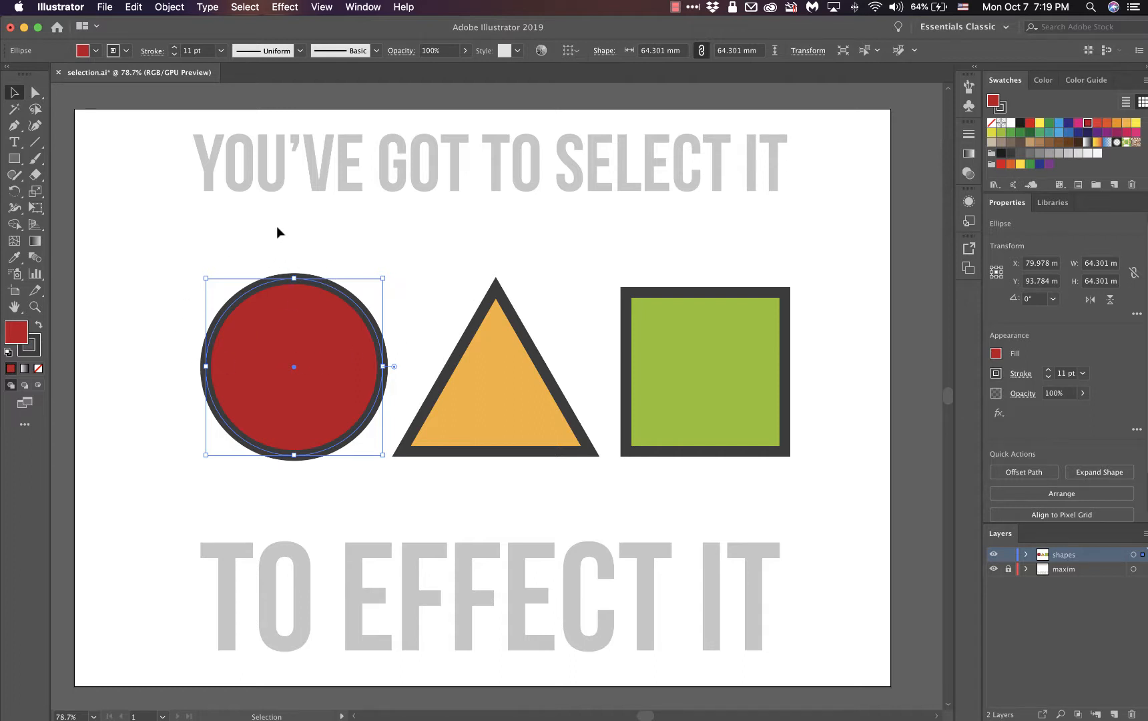
pyautogui.press('Up')
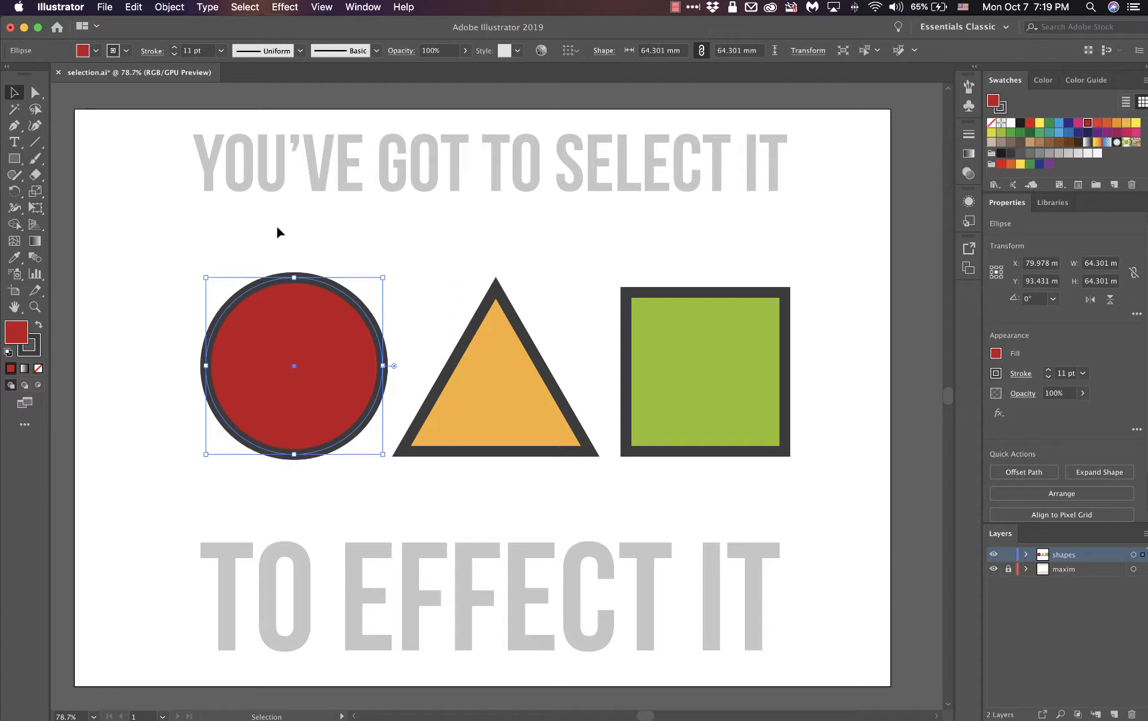
pyautogui.press('Up')
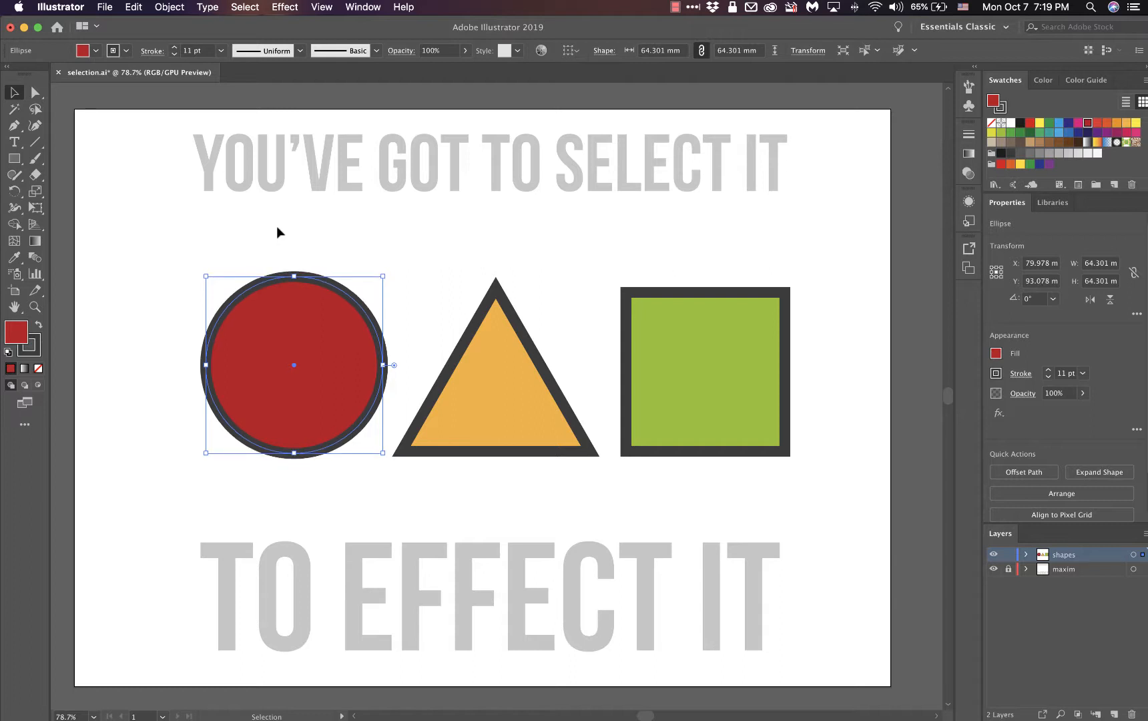
pyautogui.press('Up')
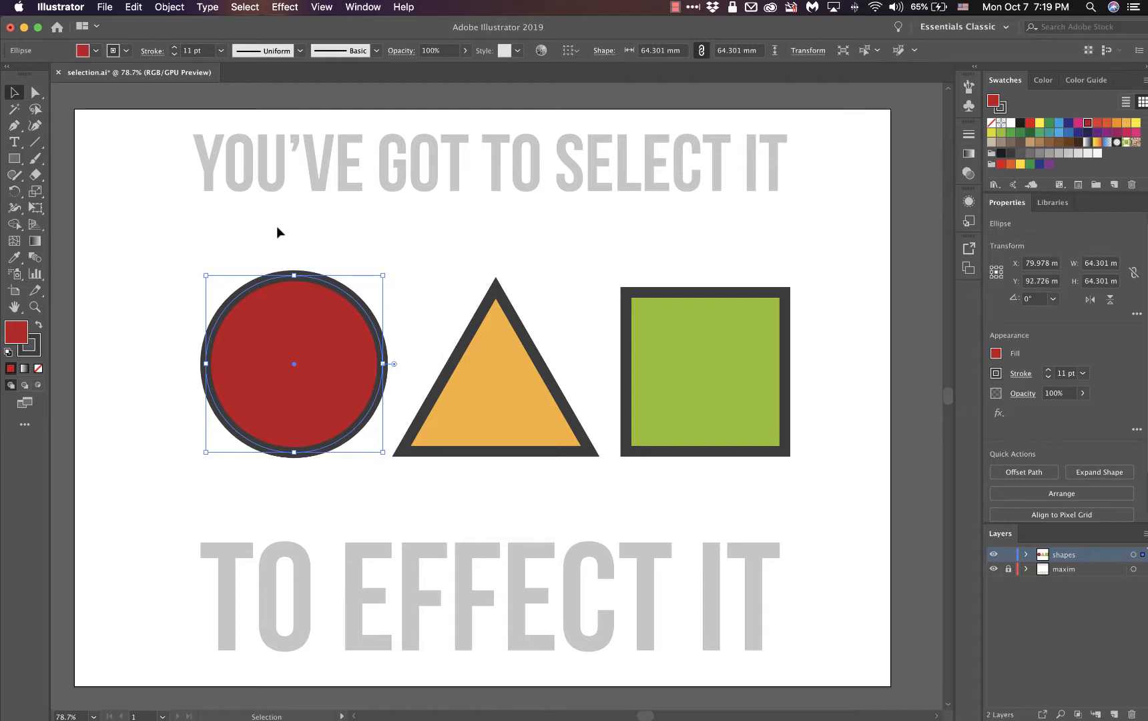
pyautogui.press('Up')
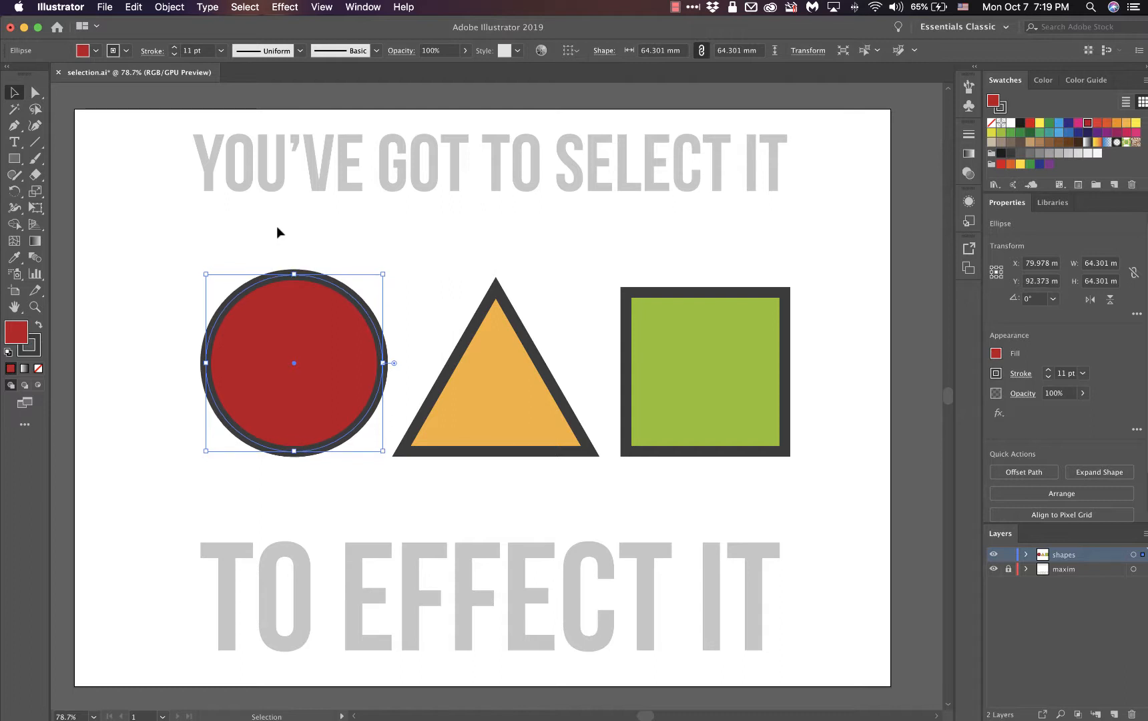
pyautogui.press('Up')
pyautogui.press('Down')
pyautogui.press('Down')
pyautogui.press('Down')
pyautogui.press('Down')
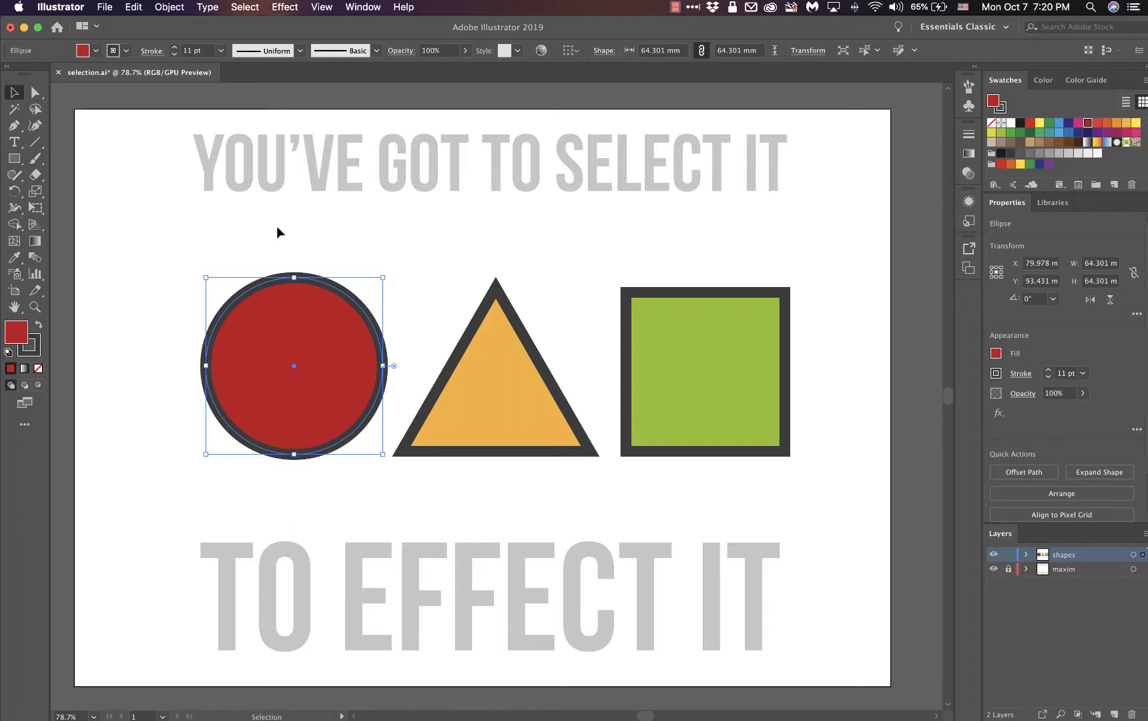
# Step: Nudge the red circle upward by two of the larger keyboard increments, to a Y position of 86.375 mm
pyautogui.press('shift')
pyautogui.hotkey('shift', 'Up')
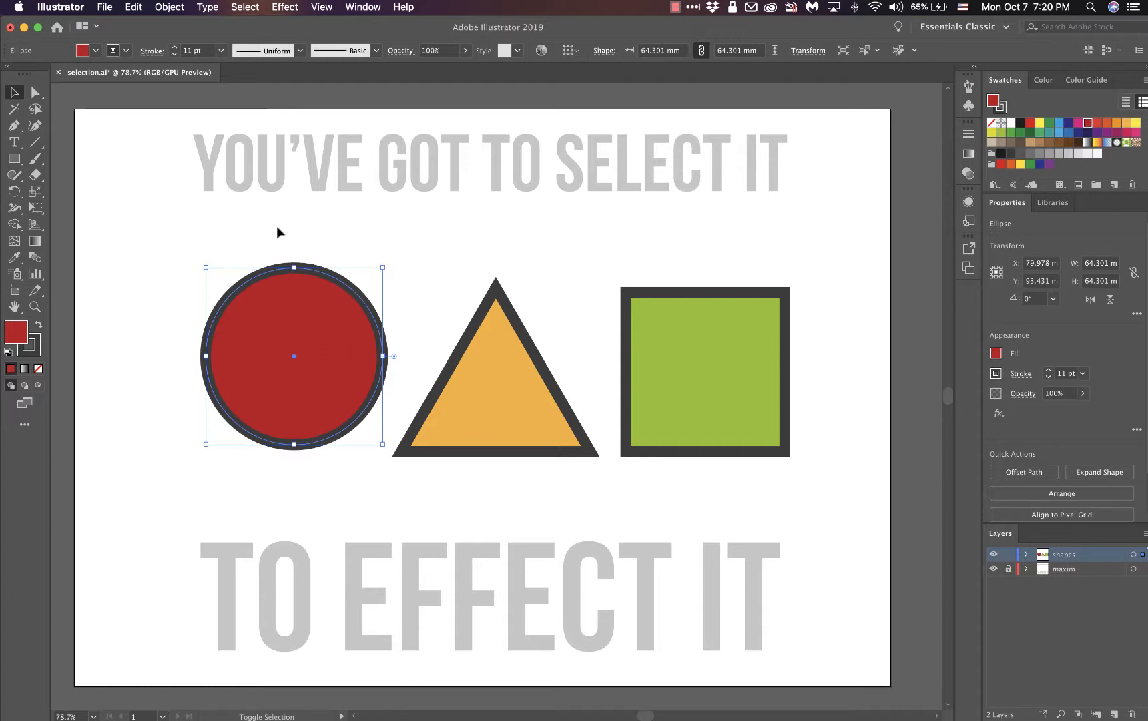
pyautogui.hotkey('shift', 'Up')
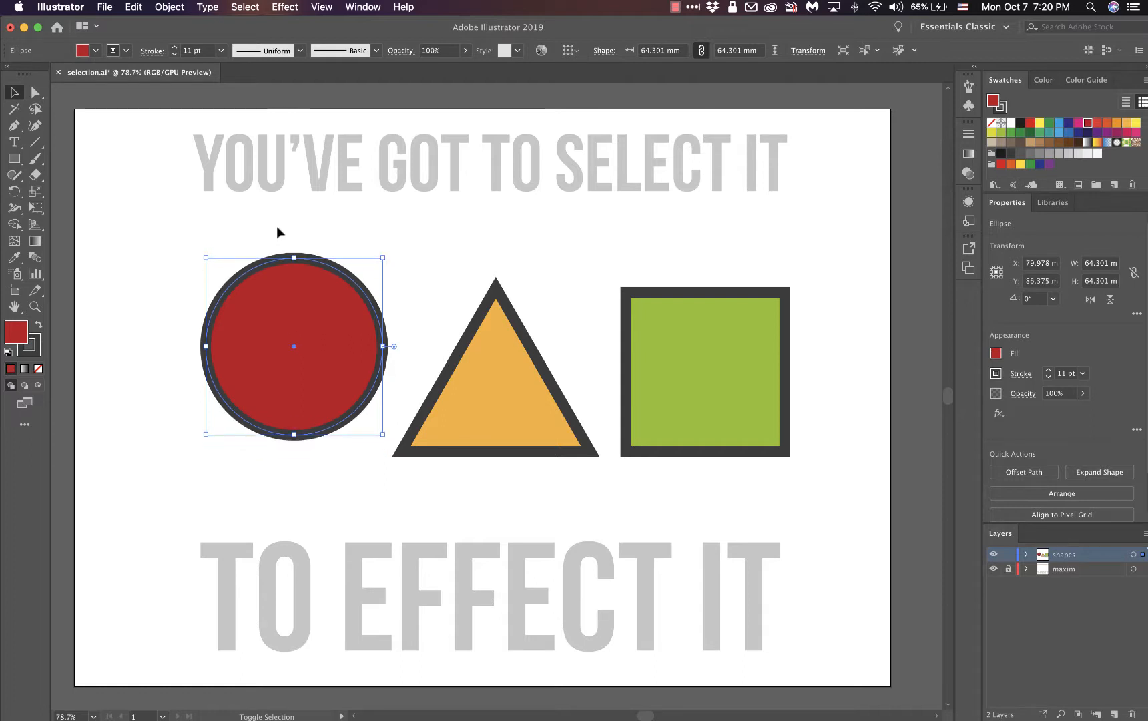
# Step: Nudge the red circle up once and back down by the larger keyboard increments, to a Y position of 93.431 mm
pyautogui.hotkey('shift', 'Up')
pyautogui.hotkey('shift', 'Down')
pyautogui.hotkey('shift', 'Down')
pyautogui.hotkey('shift', 'Down')
pyautogui.hotkey('shift', 'Down')
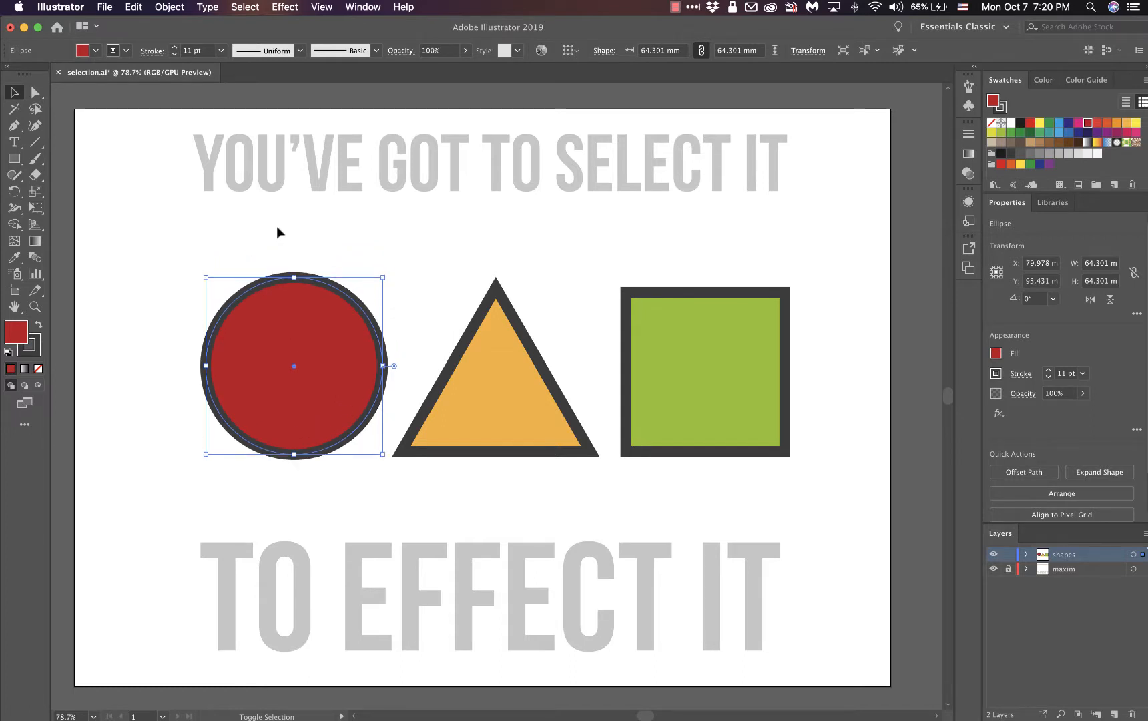
# Step: Nudge the red circle two larger increments left and back right, and repeat the same movement with two small increments
pyautogui.hotkey('shift', 'Left')
pyautogui.hotkey('shift', 'Left')
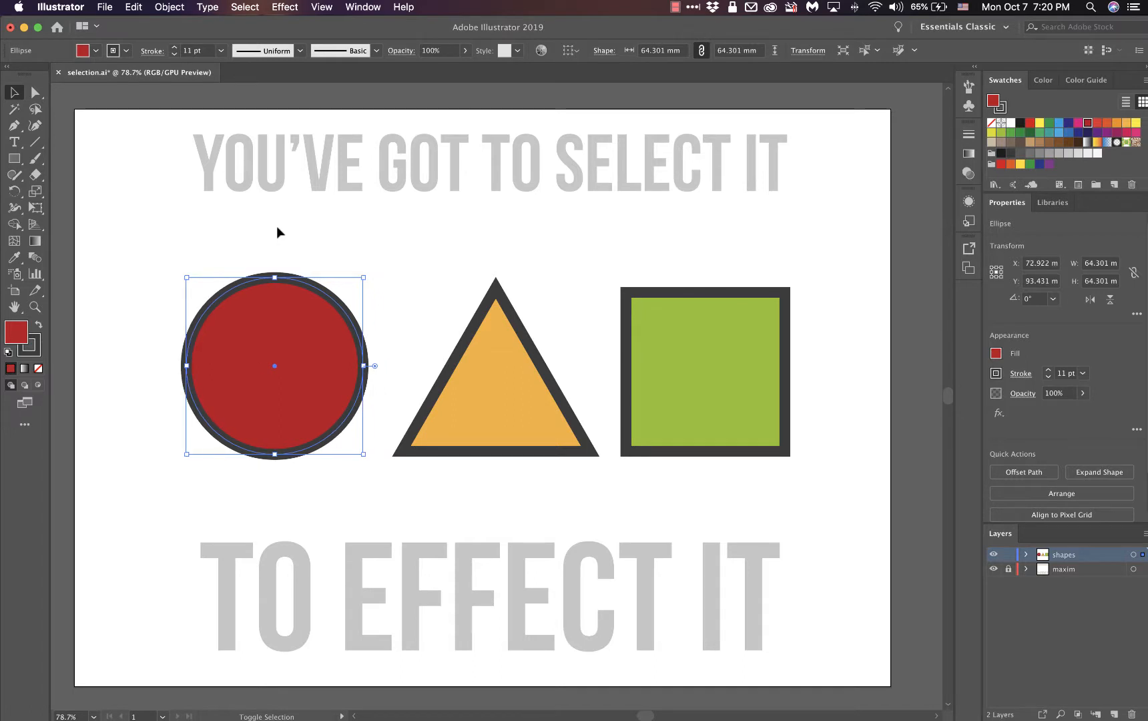
pyautogui.hotkey('shift', 'Right')
pyautogui.hotkey('shift', 'Right')
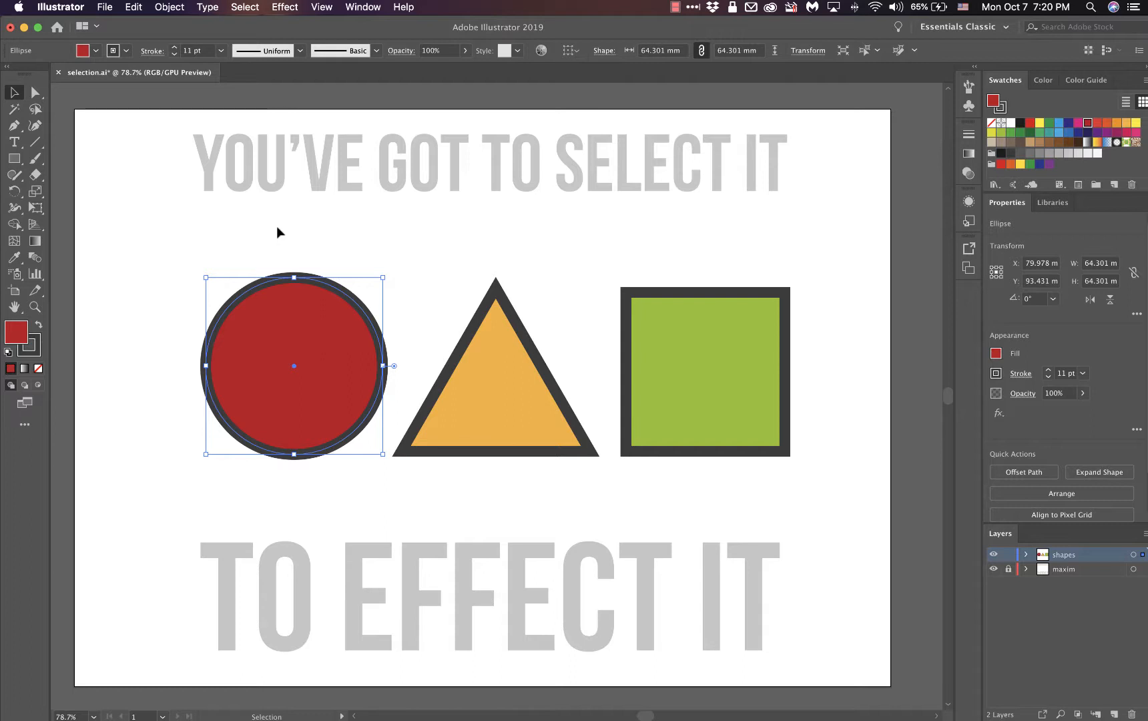
pyautogui.press('Left')
pyautogui.press('Left')
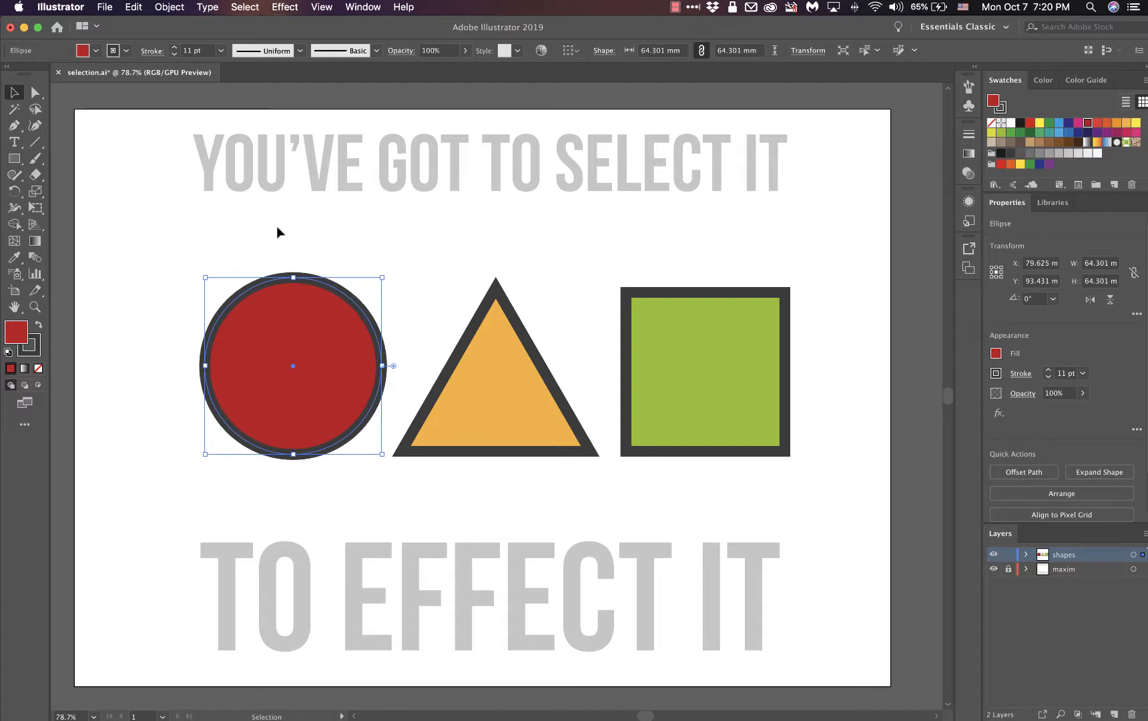
pyautogui.press('Right')
pyautogui.press('Right')
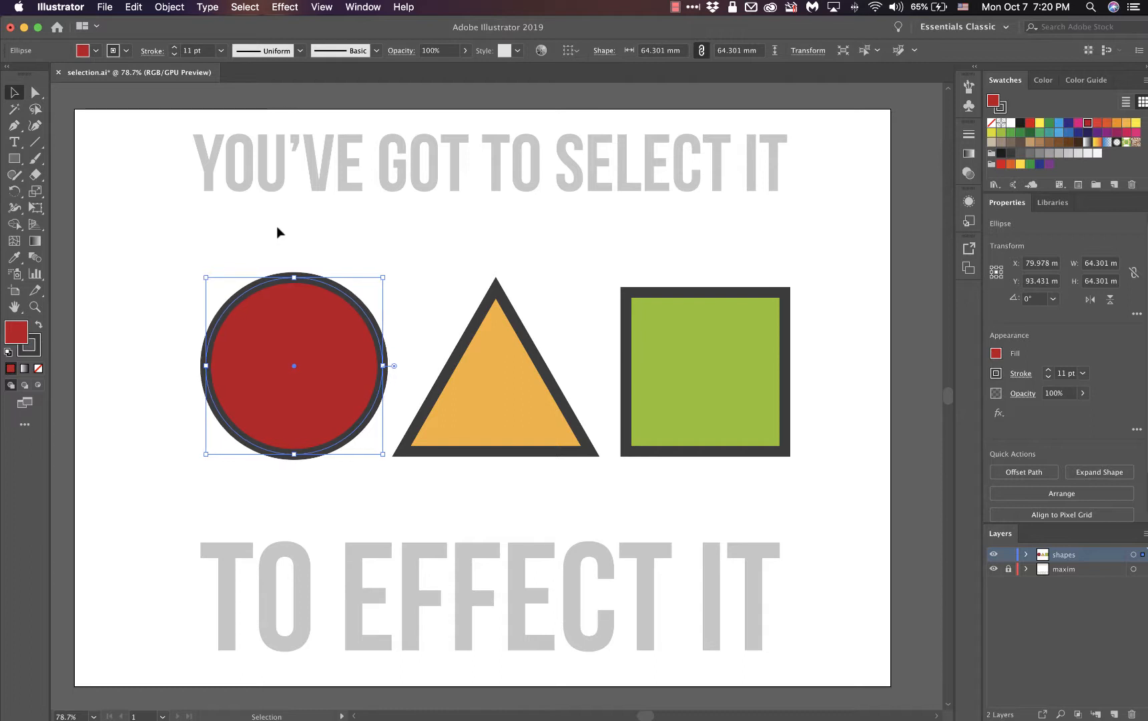
# Step: With the Direct Selection tool, nudge the red circle left and back right, first by two small increments and again by two larger ones
pyautogui.press('a')
pyautogui.press('Left')
pyautogui.press('Left')
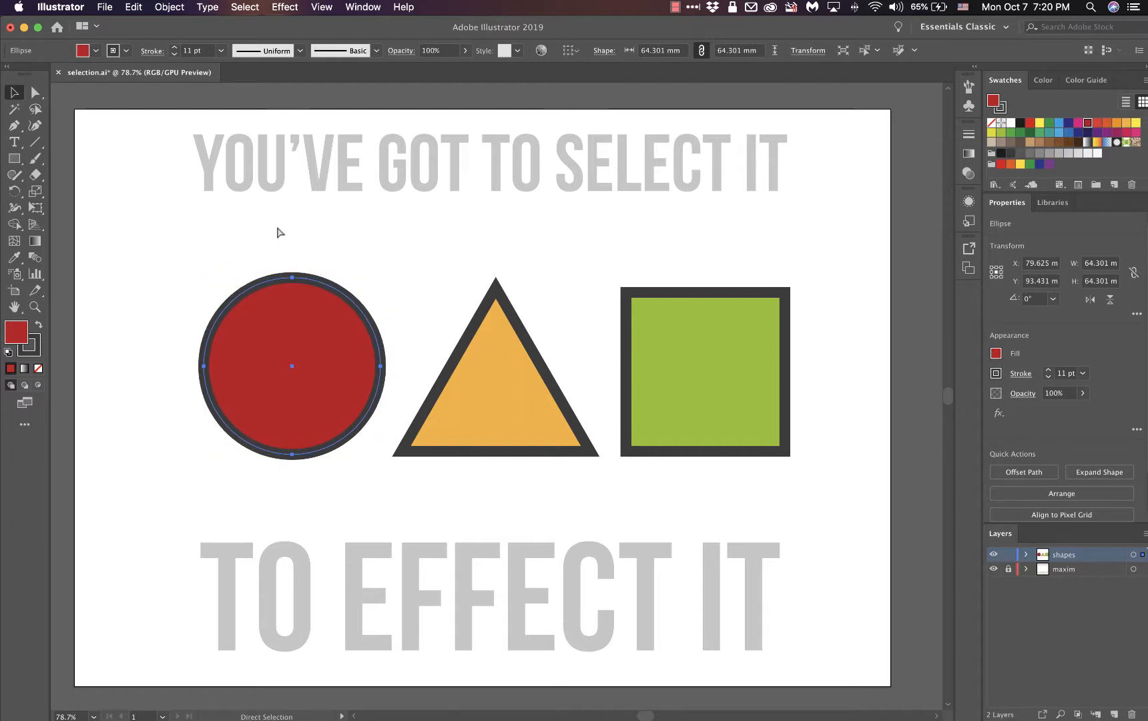
pyautogui.press('Right')
pyautogui.press('Right')
pyautogui.hotkey('shift', 'Left')
pyautogui.hotkey('shift', 'Left')
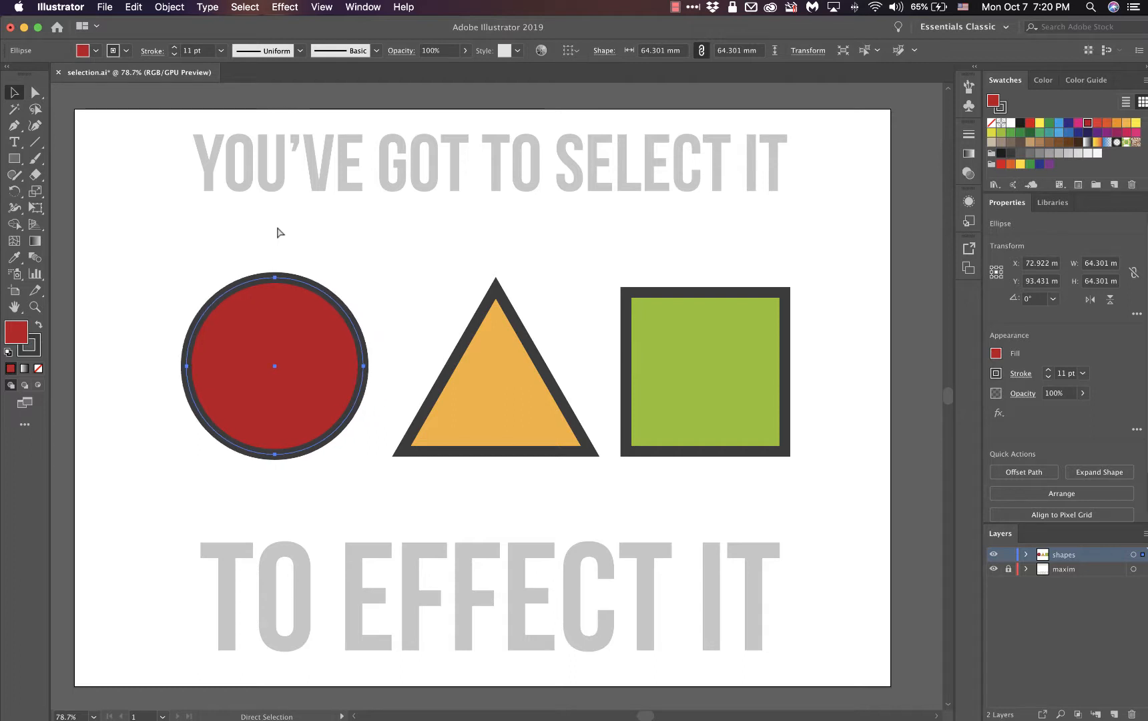
pyautogui.hotkey('shift', 'Right')
pyautogui.hotkey('shift', 'Right')
# Step: Nudge the red circle up and back down three larger increments, raise it three small ones to Y 92.373 mm, and return to the Selection tool
pyautogui.hotkey('shift', 'Up')
pyautogui.hotkey('shift', 'Up')
pyautogui.hotkey('shift', 'Up')
pyautogui.hotkey('shift', 'Down')
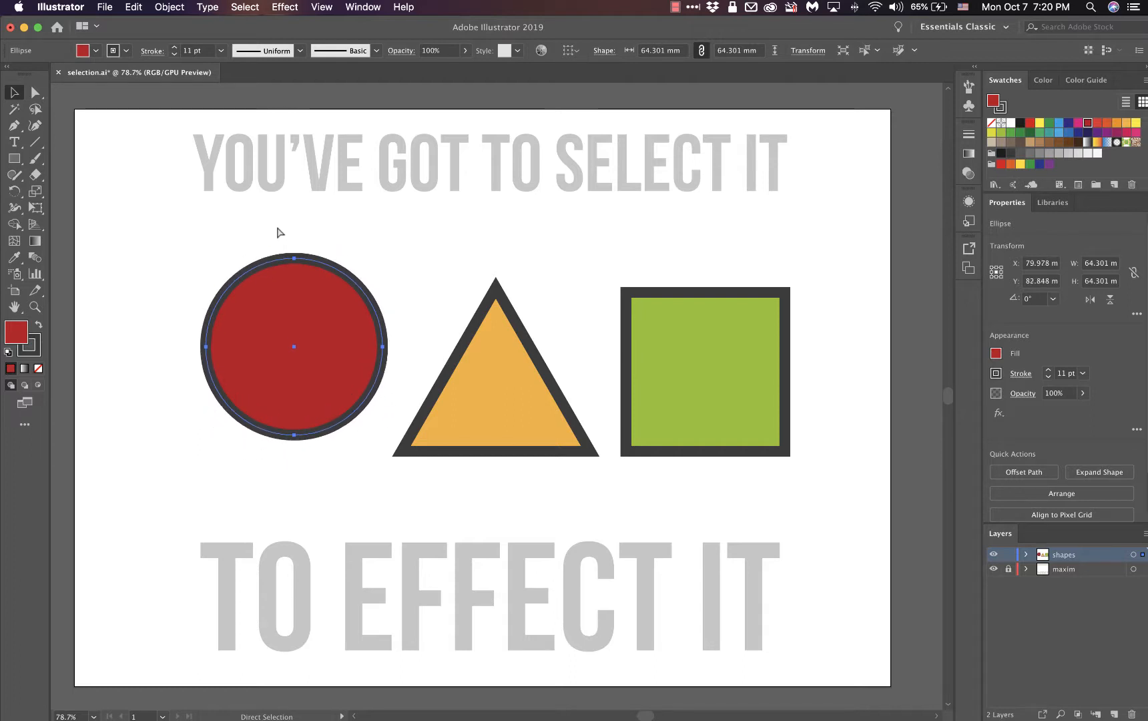
pyautogui.hotkey('shift', 'Down')
pyautogui.hotkey('shift', 'Down')
pyautogui.press('Up')
pyautogui.press('Up')
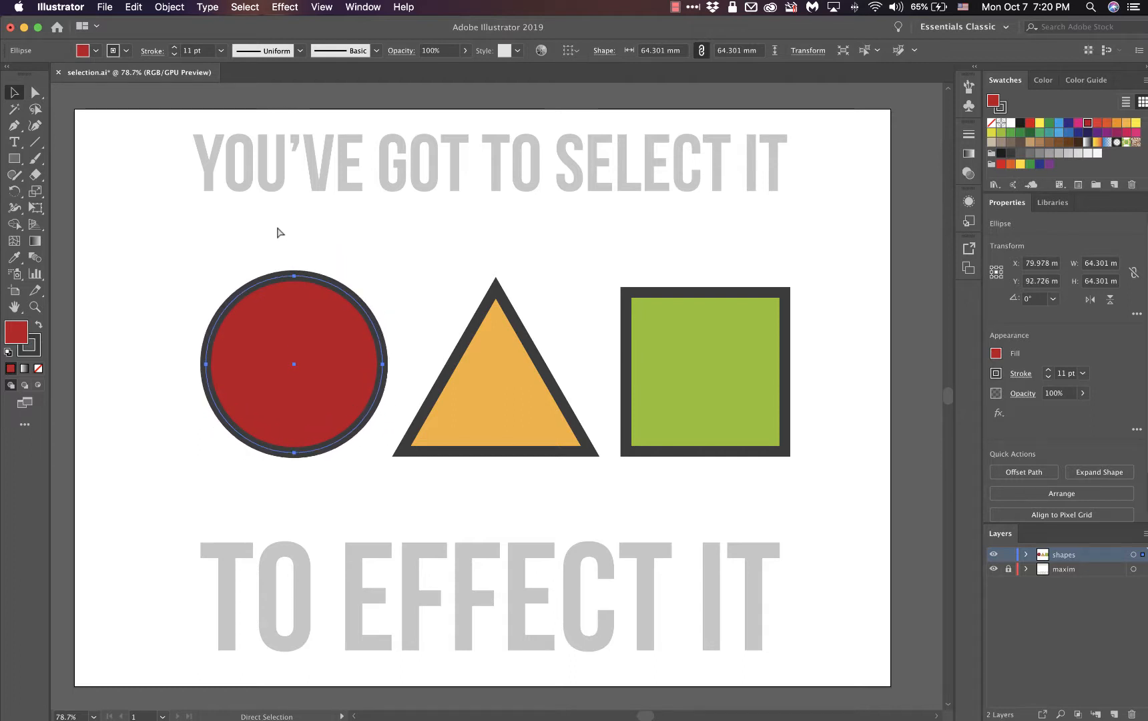
pyautogui.press('Up')
pyautogui.press('v')
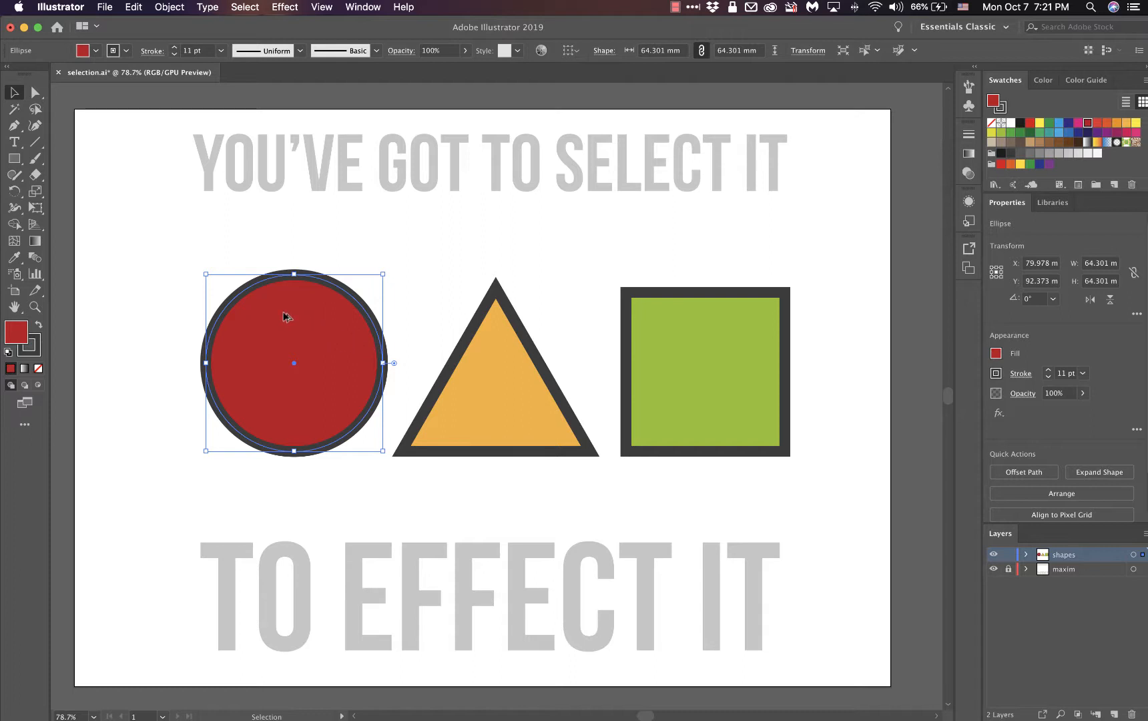
# Step: Try duplicating the red circle into several overlapping copies beside and below the original, undo every copy, and return to the Selection tool
pyautogui.keyDown('alt'); pyautogui.moveTo(283, 314); pyautogui.dragTo(229, 320); pyautogui.keyUp('alt')
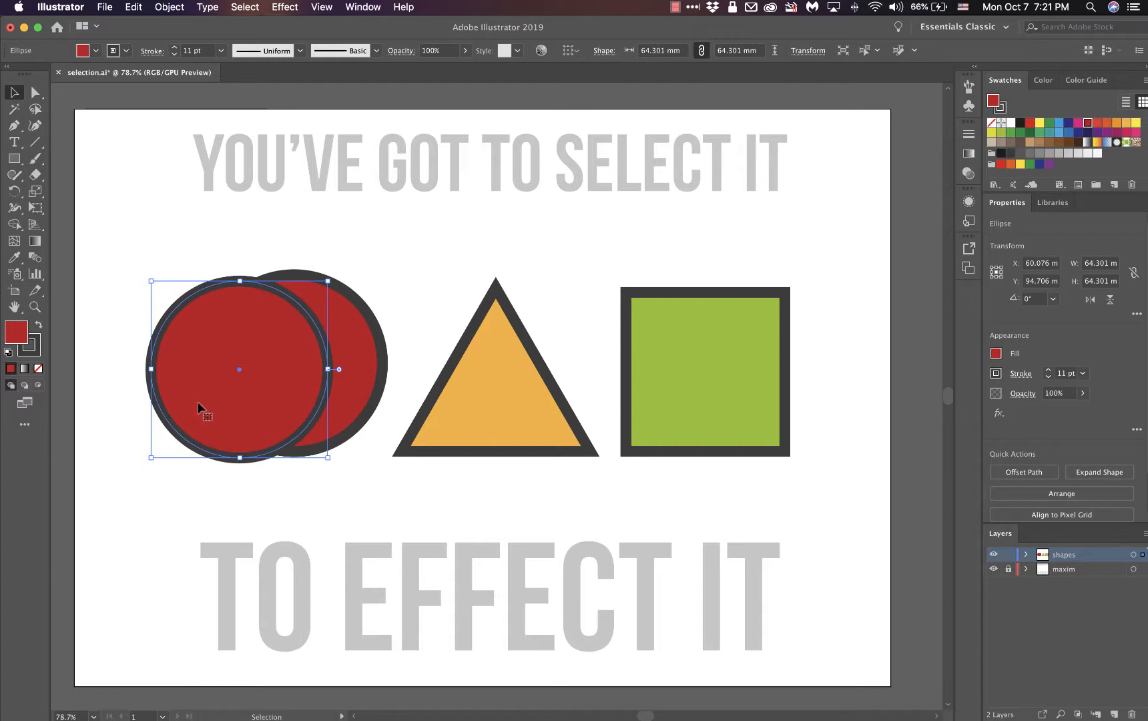
pyautogui.keyDown('alt'); pyautogui.moveTo(198, 401); pyautogui.dragTo(151, 404); pyautogui.keyUp('alt')
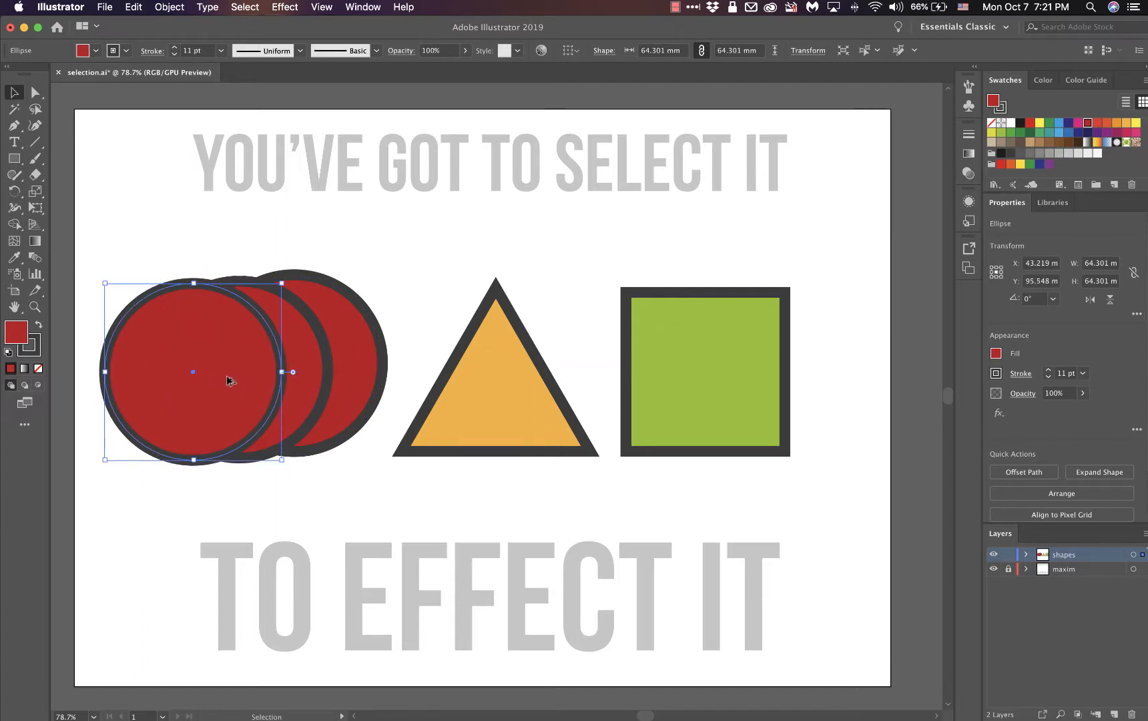
pyautogui.keyDown('alt'); pyautogui.moveTo(227, 379); pyautogui.dragTo(340, 414); pyautogui.keyUp('alt')
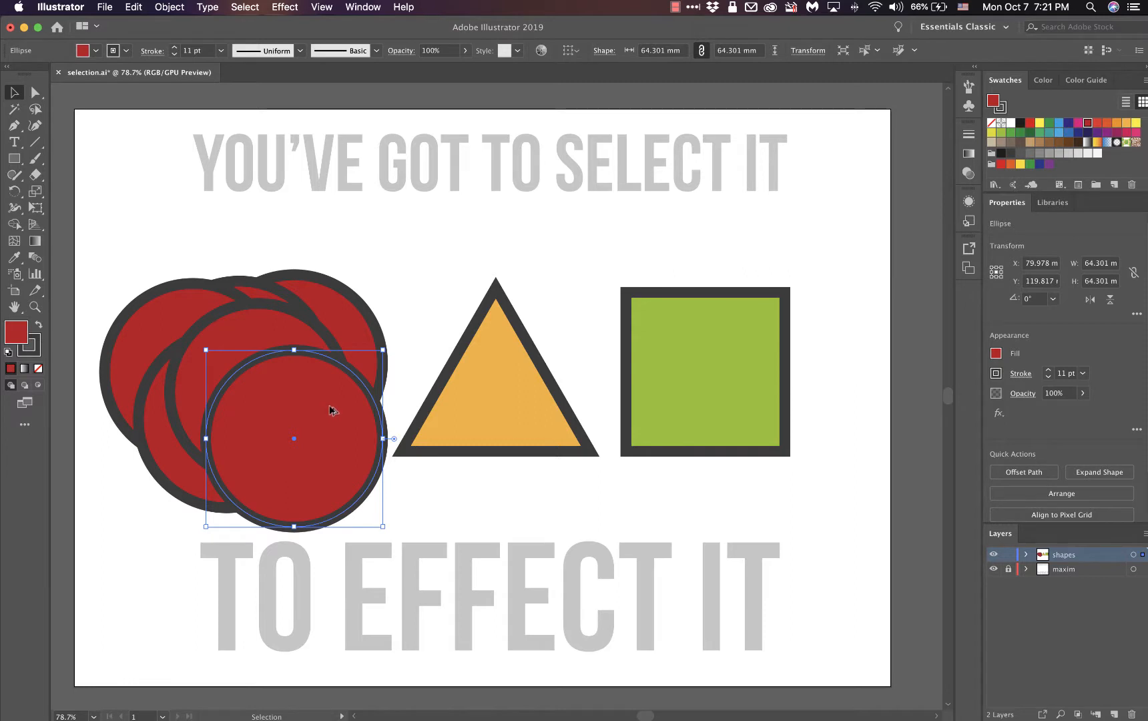
pyautogui.moveTo(330, 410); pyautogui.dragTo(352, 363)
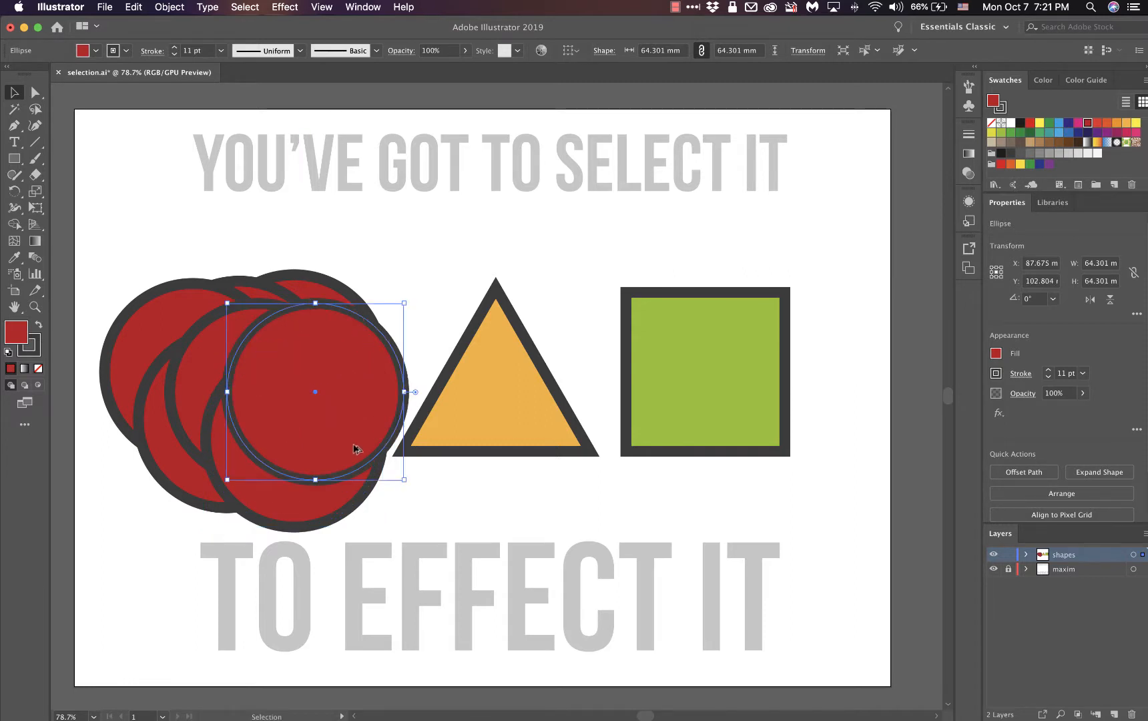
pyautogui.press('super+z')
pyautogui.press('super+z')
pyautogui.press('super+z')
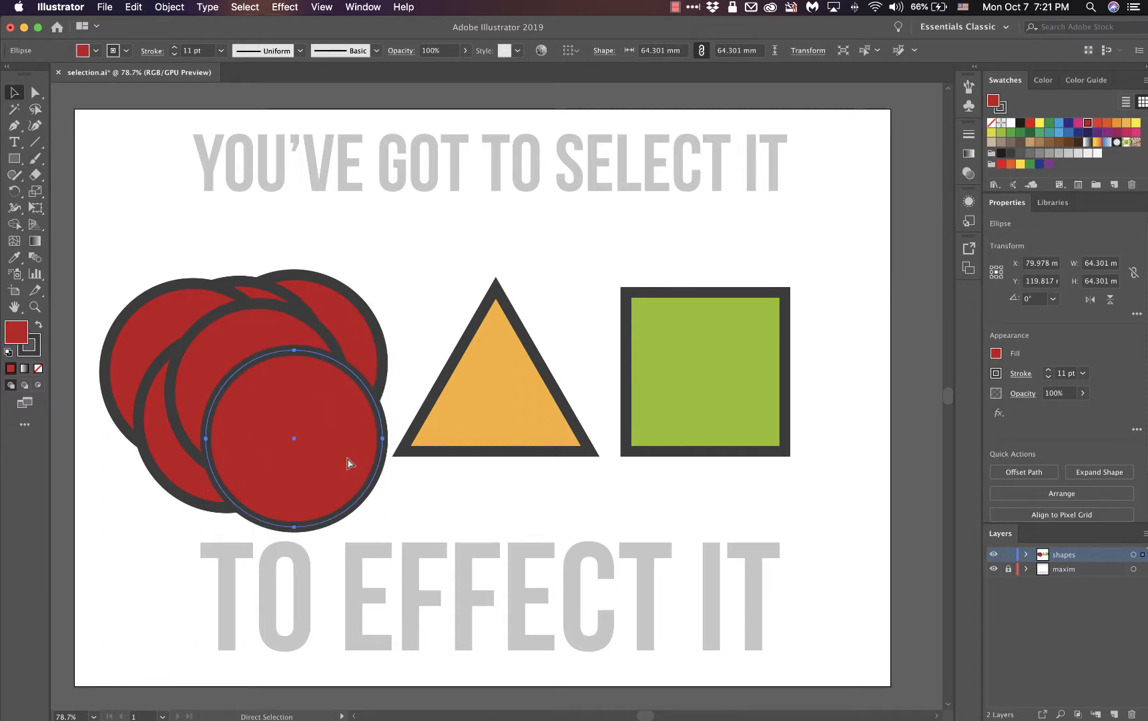
pyautogui.press('super+z')
pyautogui.press('super+z')
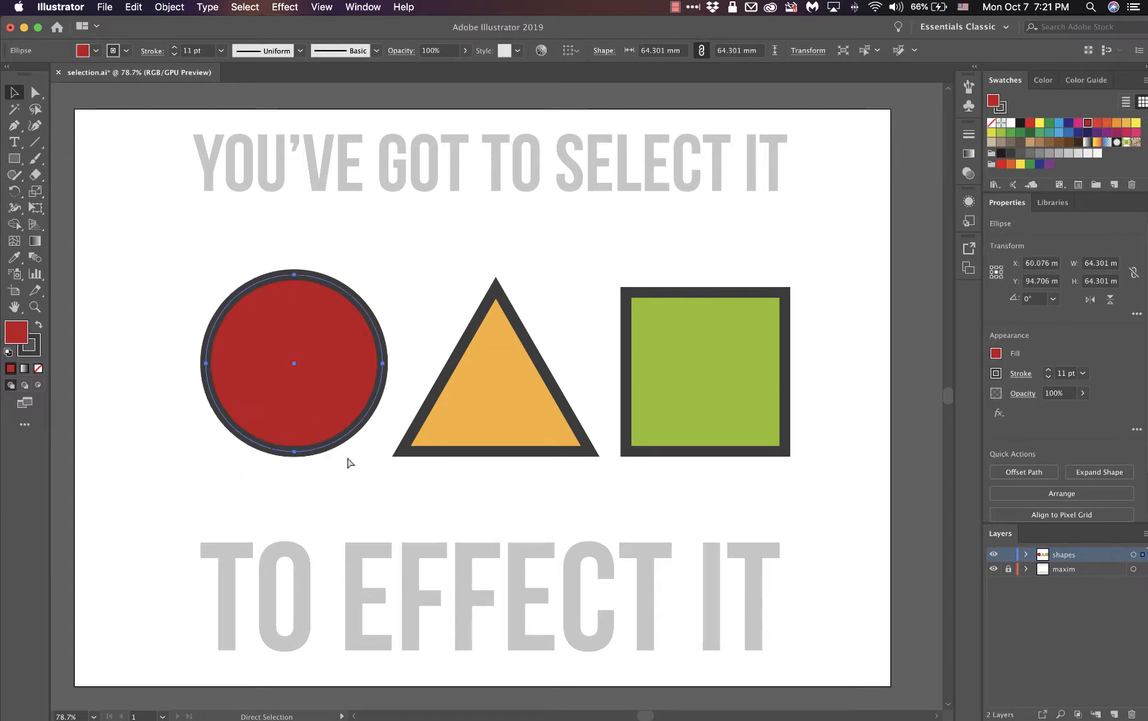
pyautogui.press('v')
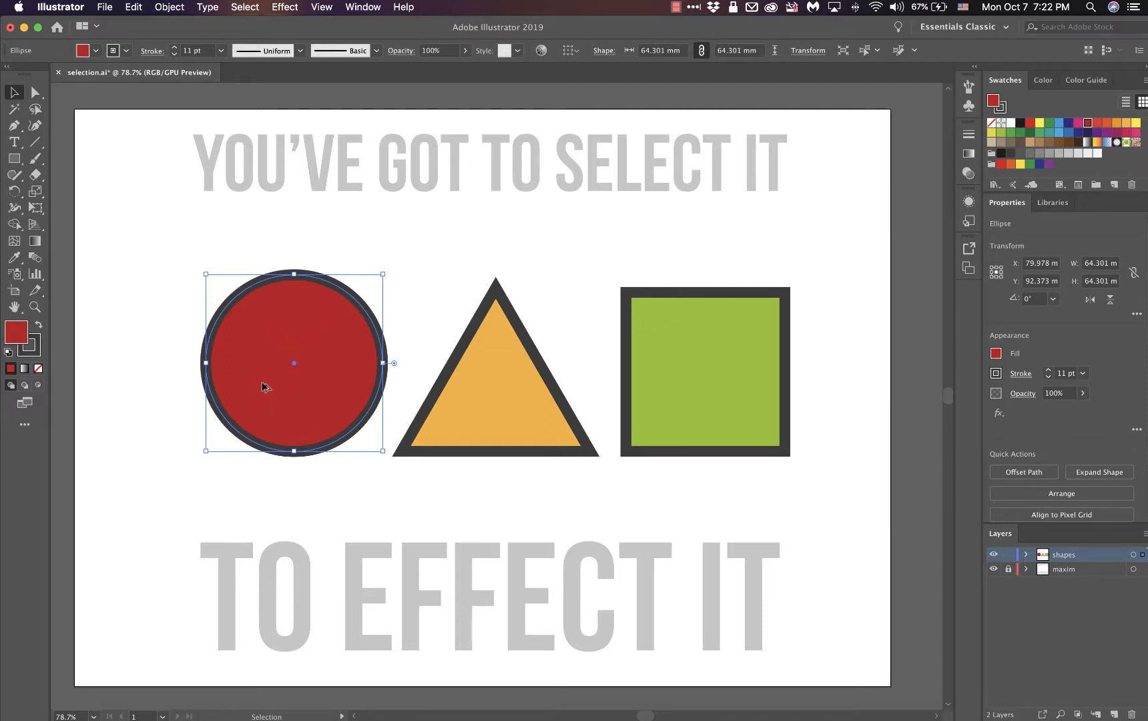
# Step: Try duplicating the red circle repeatedly downward into an overlapping stack, and undo all the copies
pyautogui.keyDown('alt'); pyautogui.moveTo(265, 379); pyautogui.dragTo(259, 491); pyautogui.keyUp('alt')
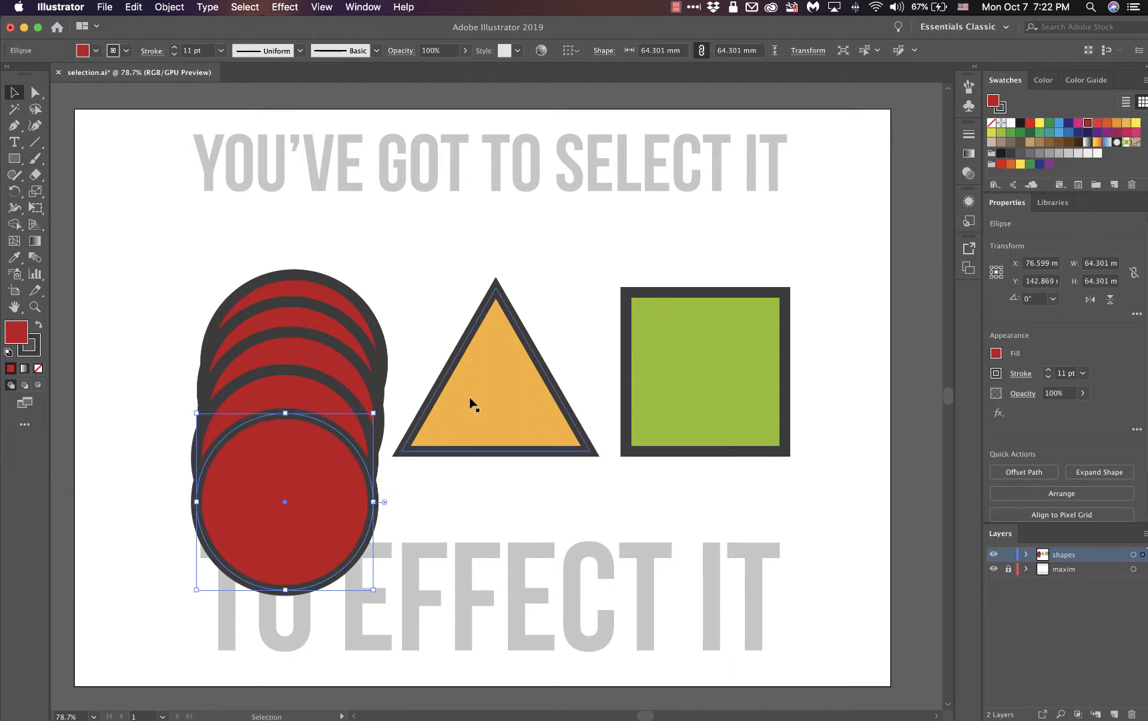
pyautogui.press('super+z')
pyautogui.press('super+z')
pyautogui.press('super+z')
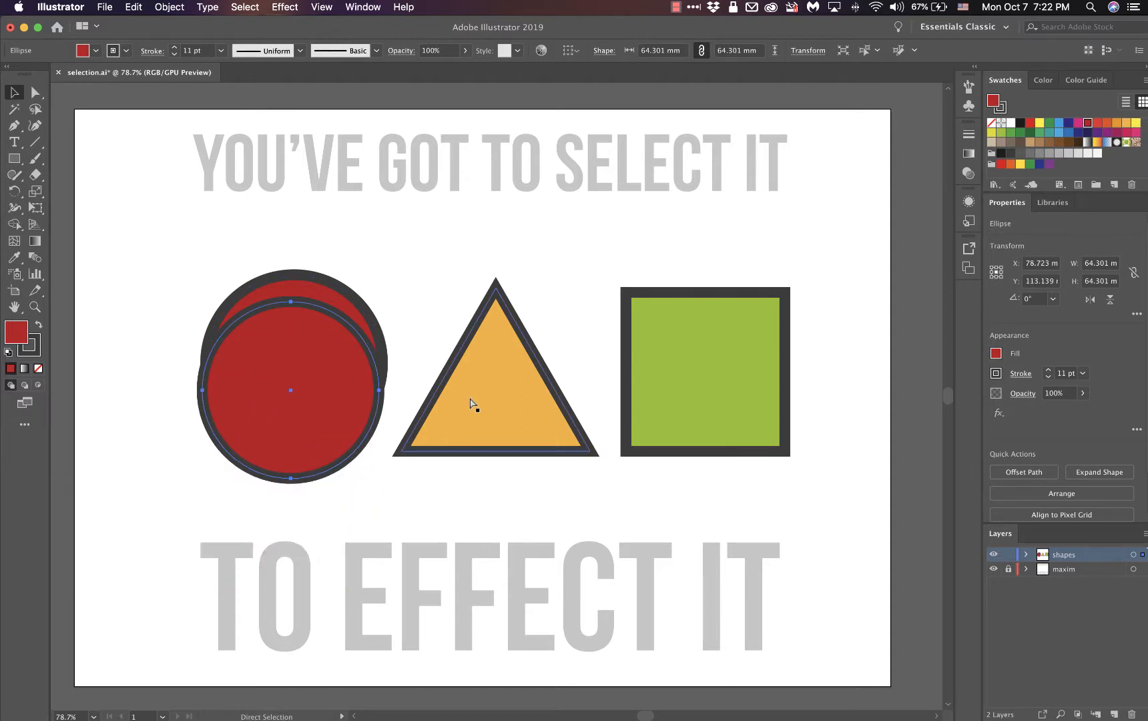
pyautogui.press('super+z')
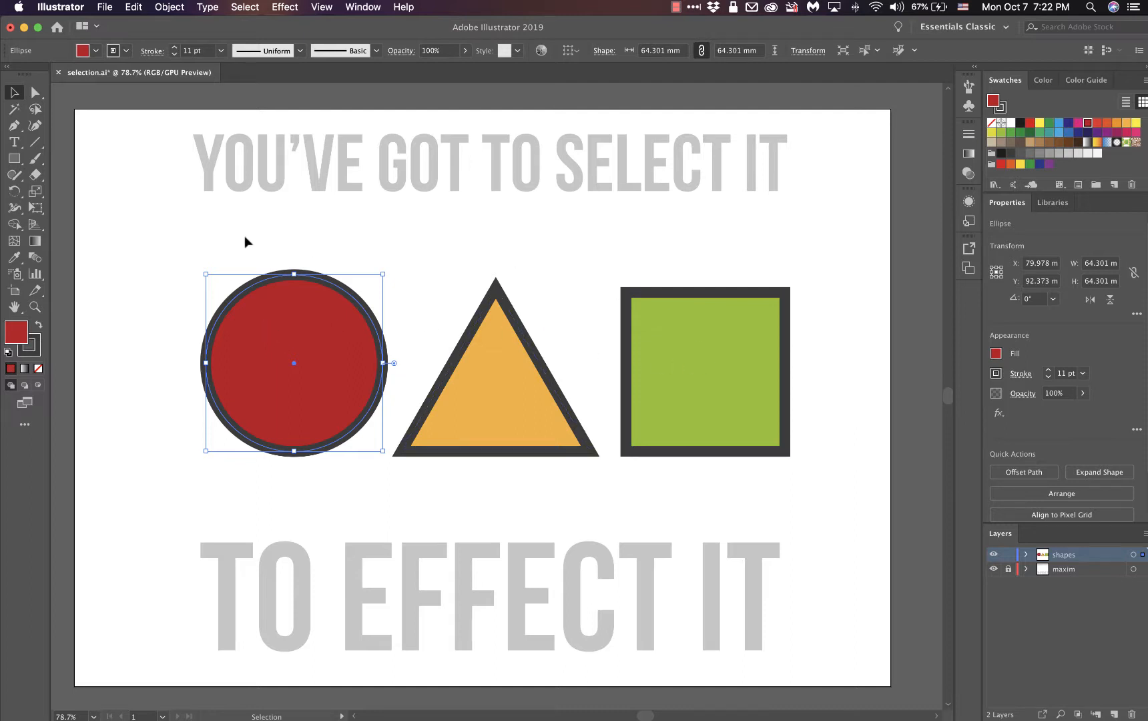
# Step: Select the circle, triangle and square together, try duplicating them downward, and undo the copies
pyautogui.moveTo(156, 237); pyautogui.dragTo(805, 349)
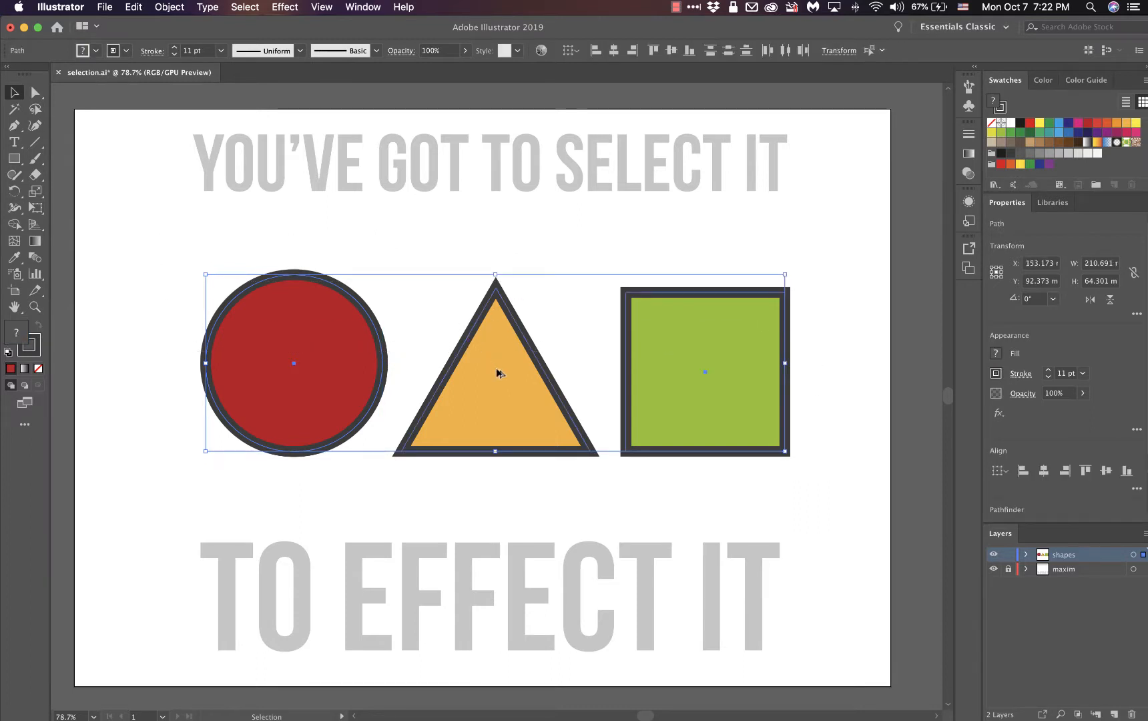
pyautogui.moveTo(497, 373); pyautogui.dragTo(482, 500)
pyautogui.press('super+z')
pyautogui.press('super+z')
pyautogui.press('super+z')
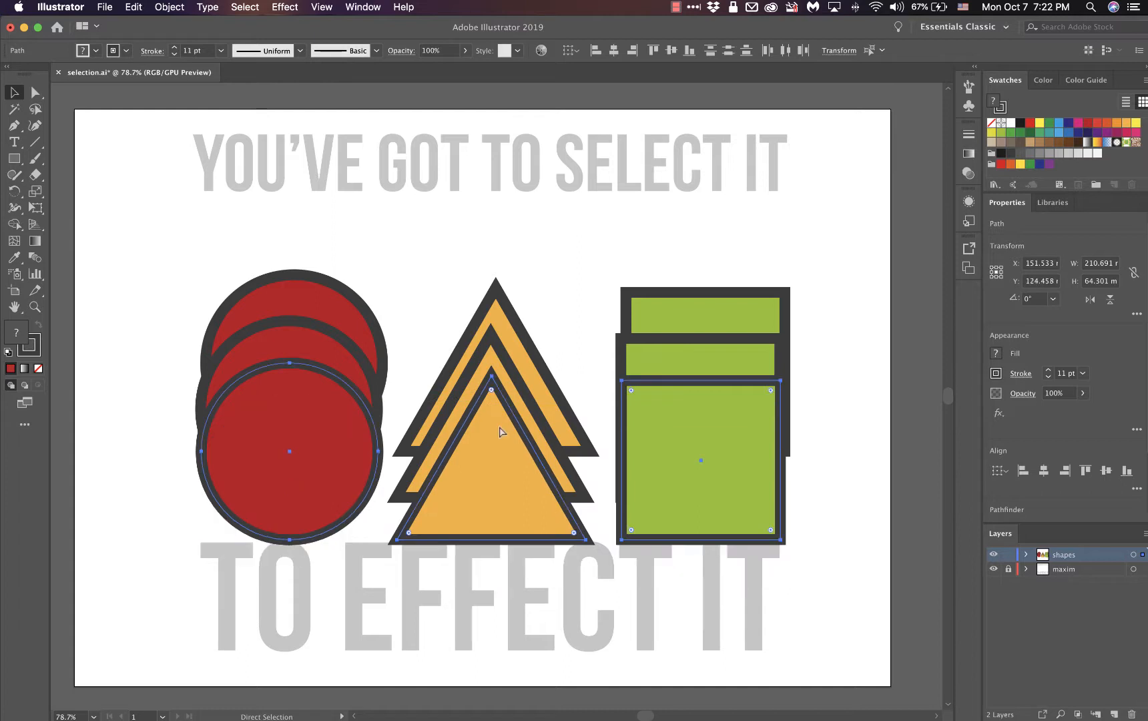
pyautogui.press('super+z')
pyautogui.press('v')
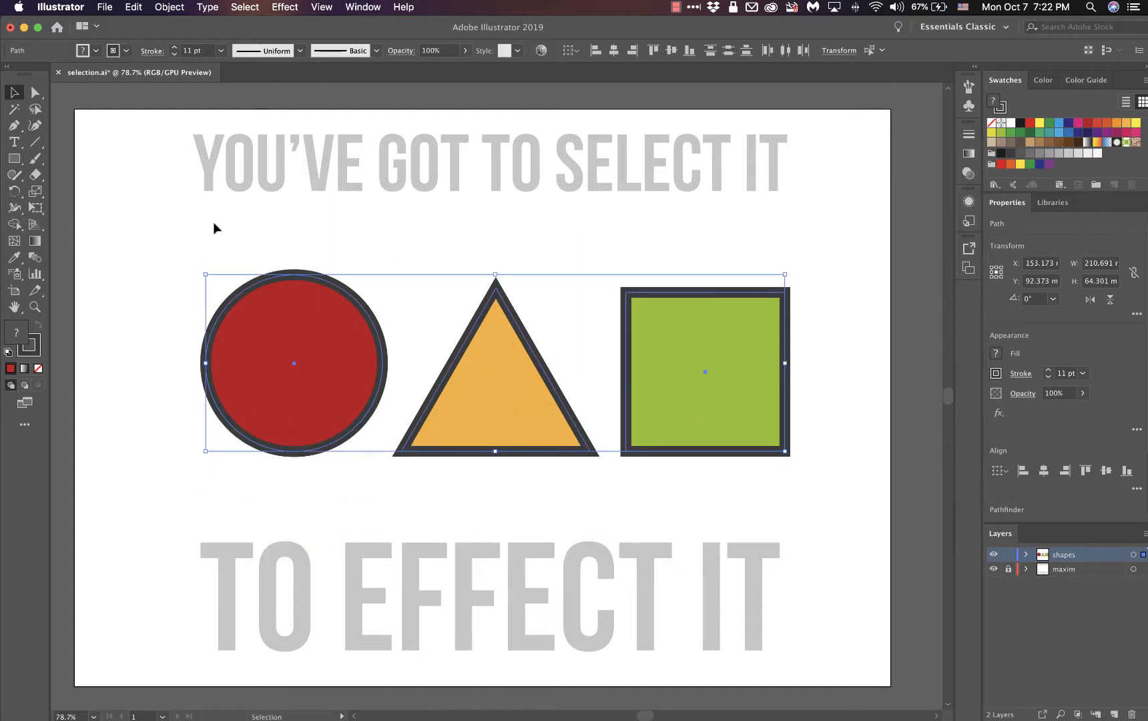
# Step: Select only the red circle and green square, try duplicating the pair downward several times, and undo the copies
pyautogui.moveTo(213, 222); pyautogui.dragTo(297, 297)
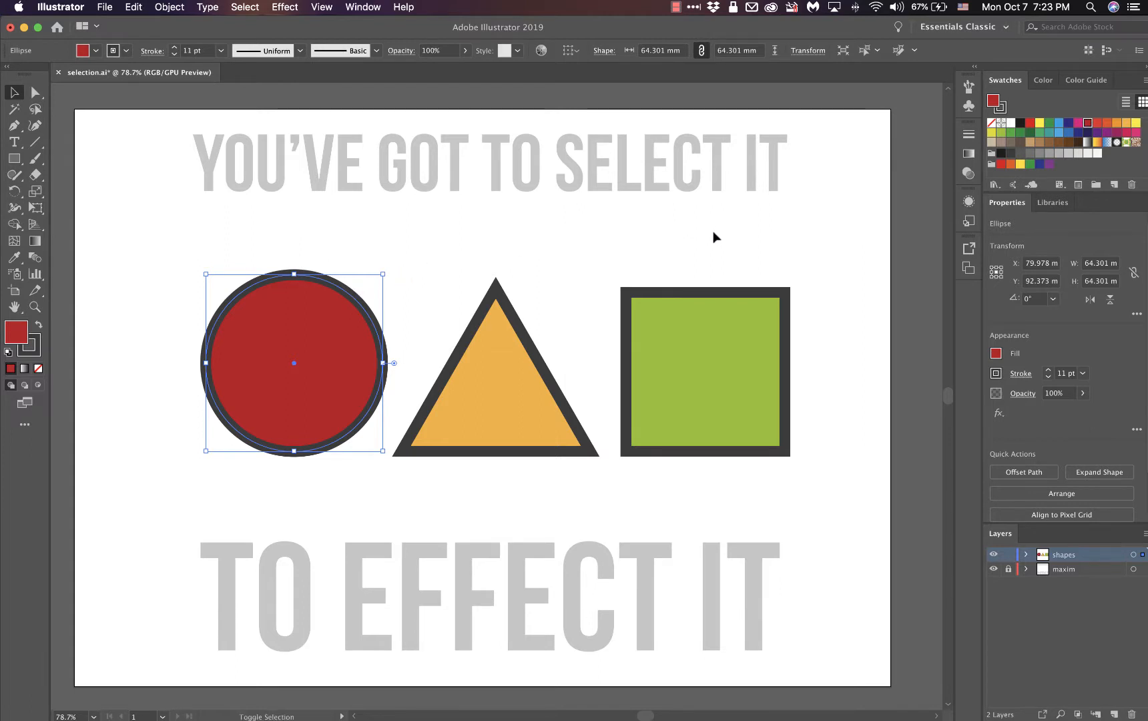
pyautogui.moveTo(706, 228); pyautogui.dragTo(763, 319)
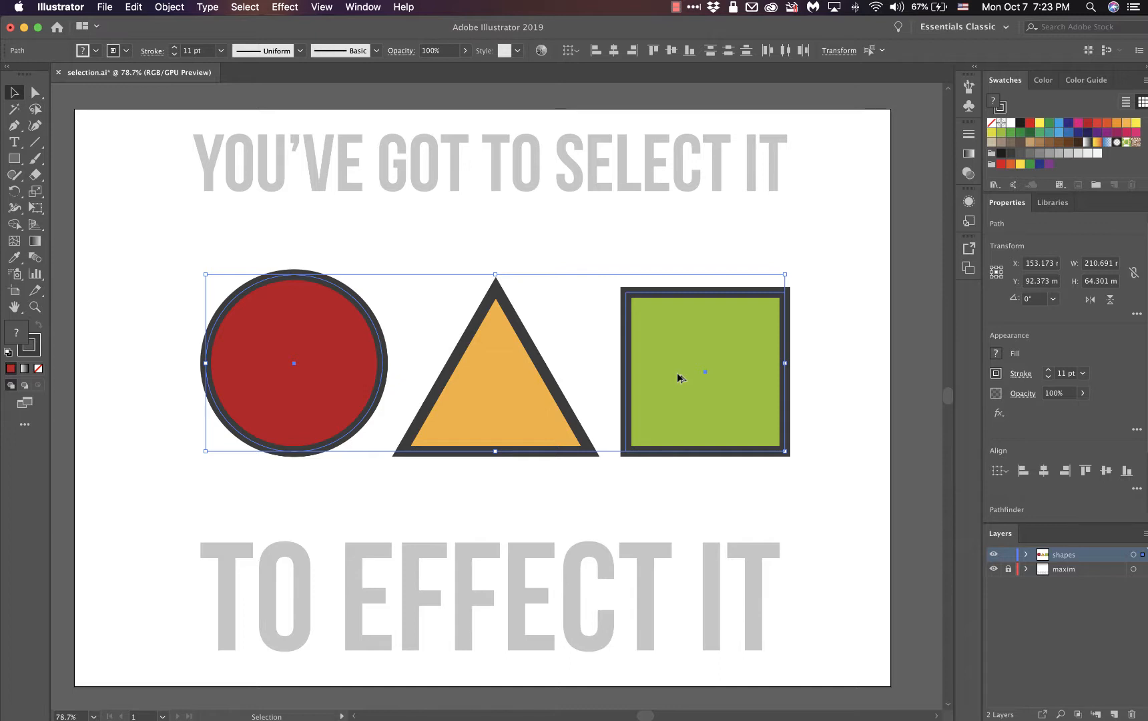
pyautogui.moveTo(677, 374); pyautogui.dragTo(686, 485)
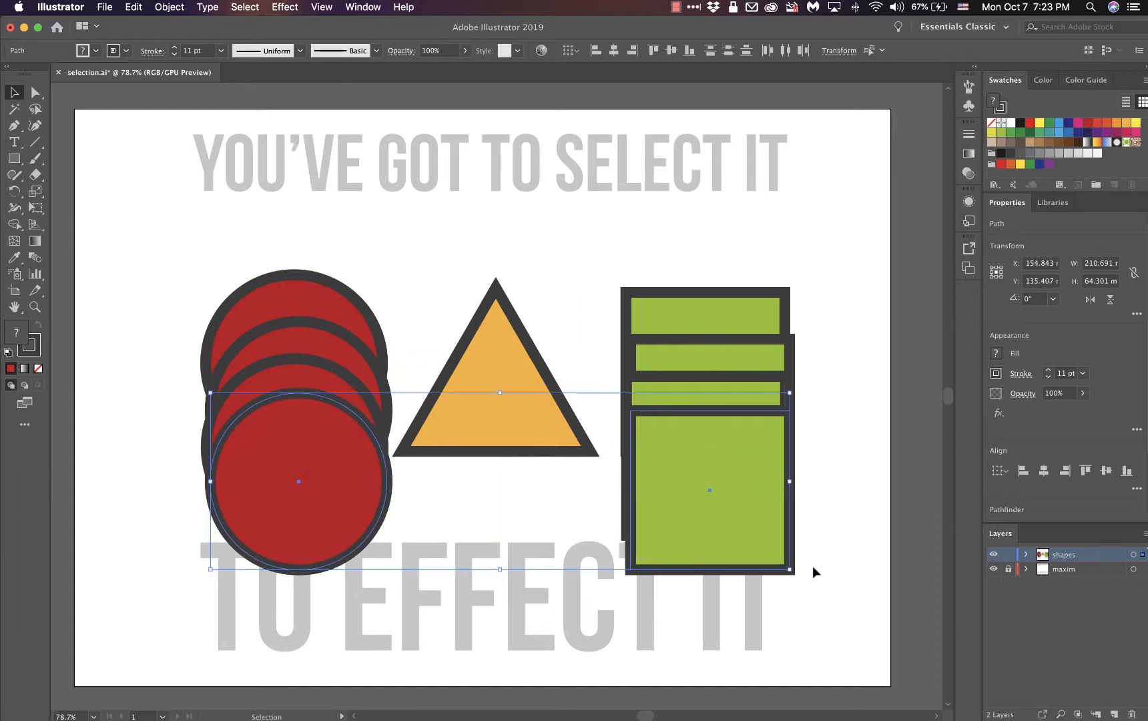
pyautogui.press('super+z')
pyautogui.press('super+z')
pyautogui.press('super+z')
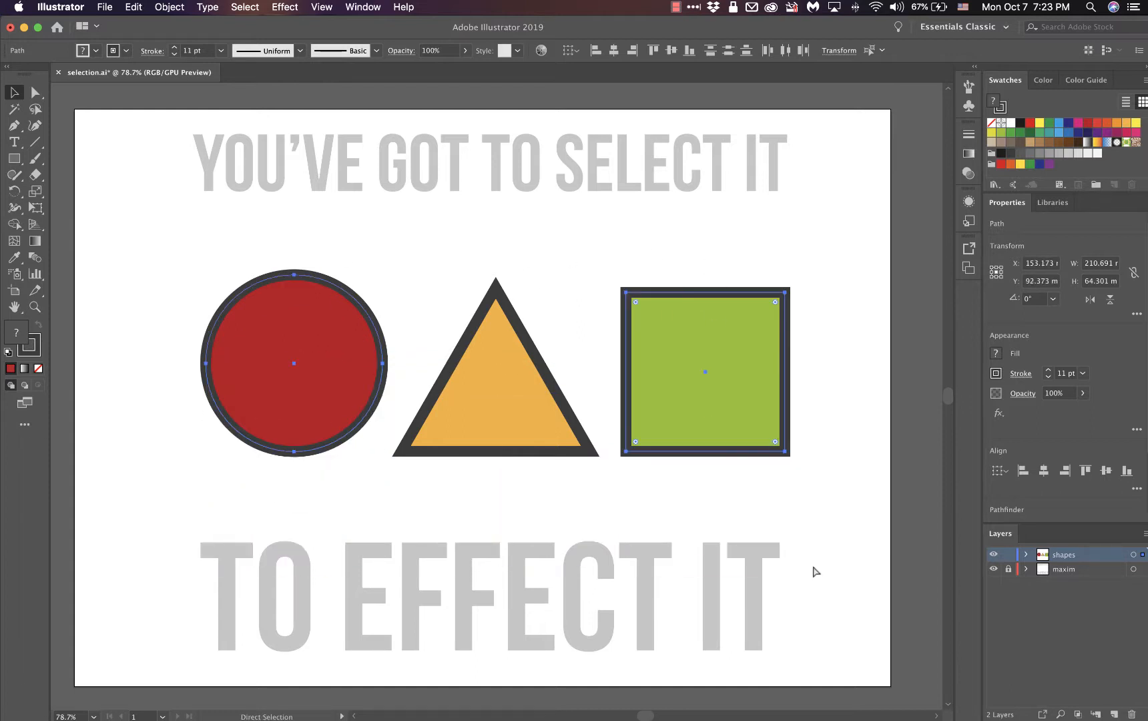
pyautogui.press('v')
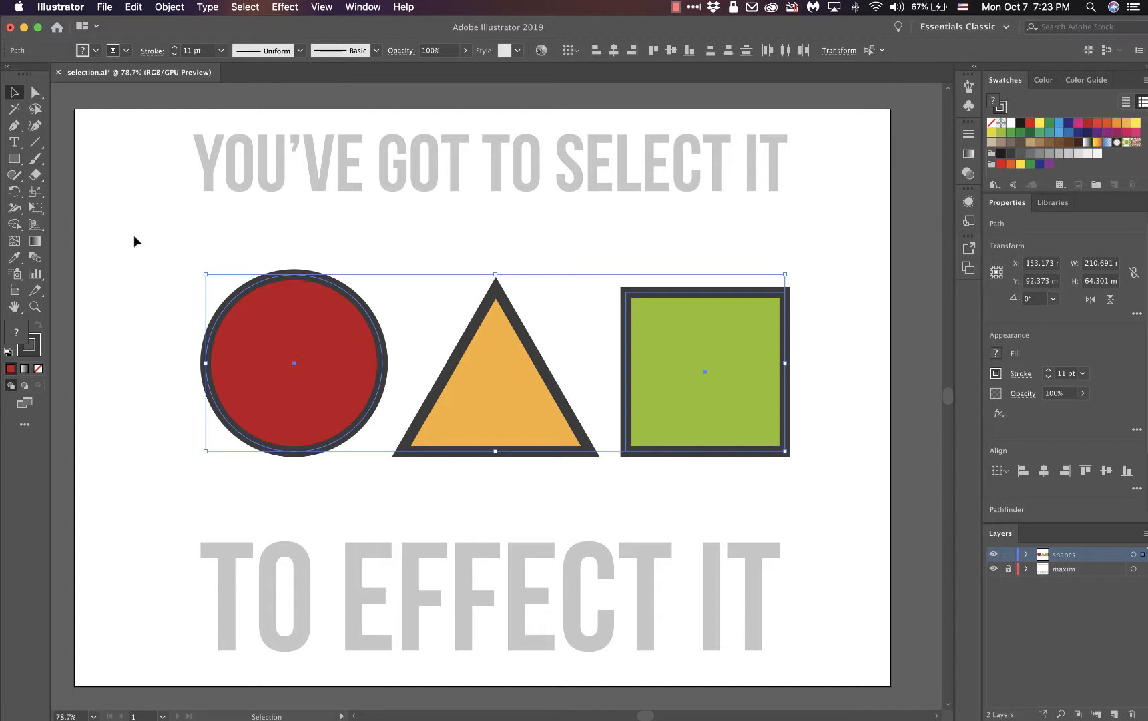
# Step: Select and deselect the red circle and the orange triangle in turn, and switch to Direct Selection and back to the Selection tool
pyautogui.click(210, 264)
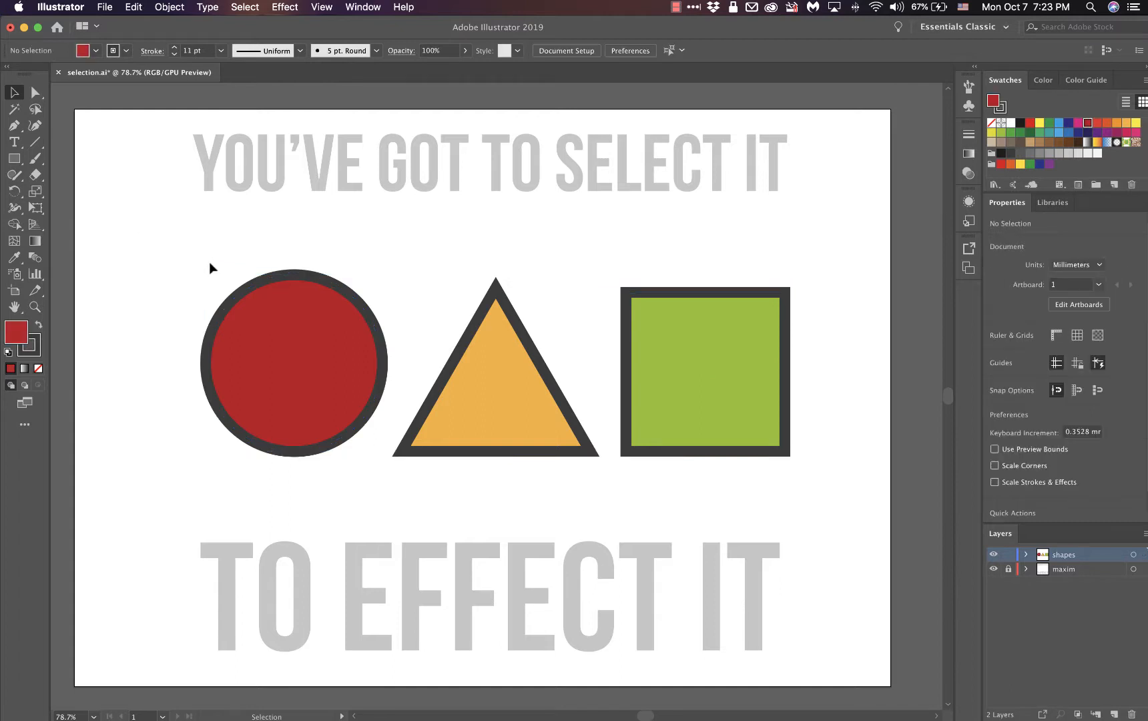
pyautogui.click(265, 295)
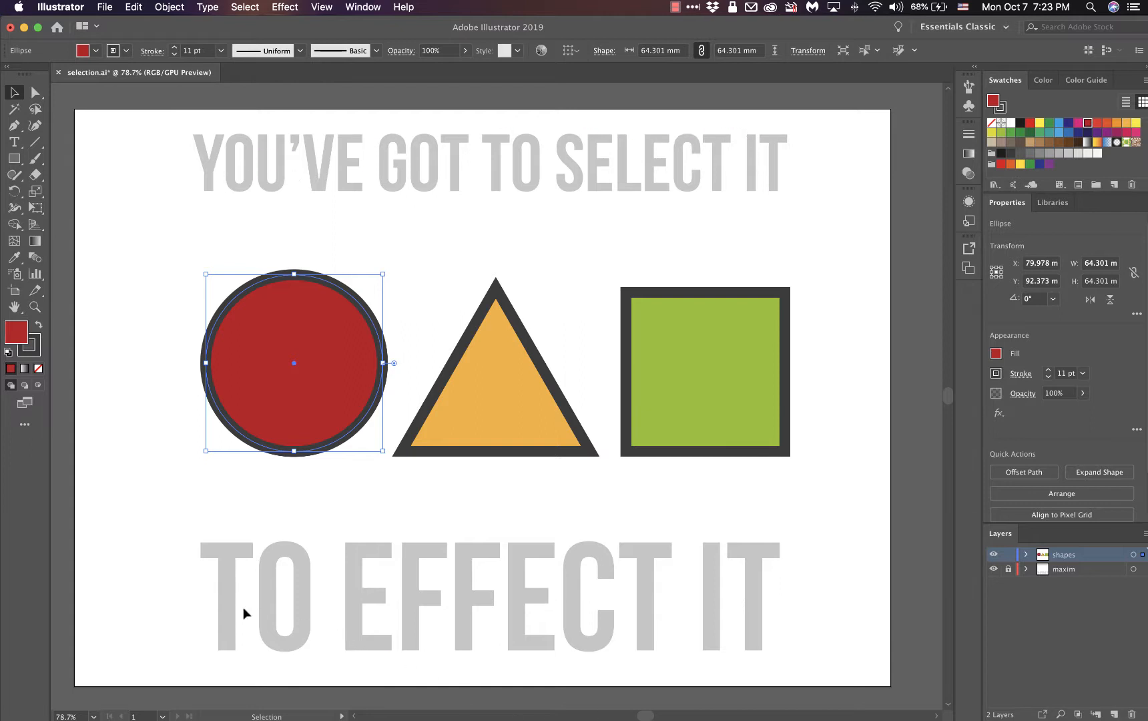
pyautogui.click(854, 528)
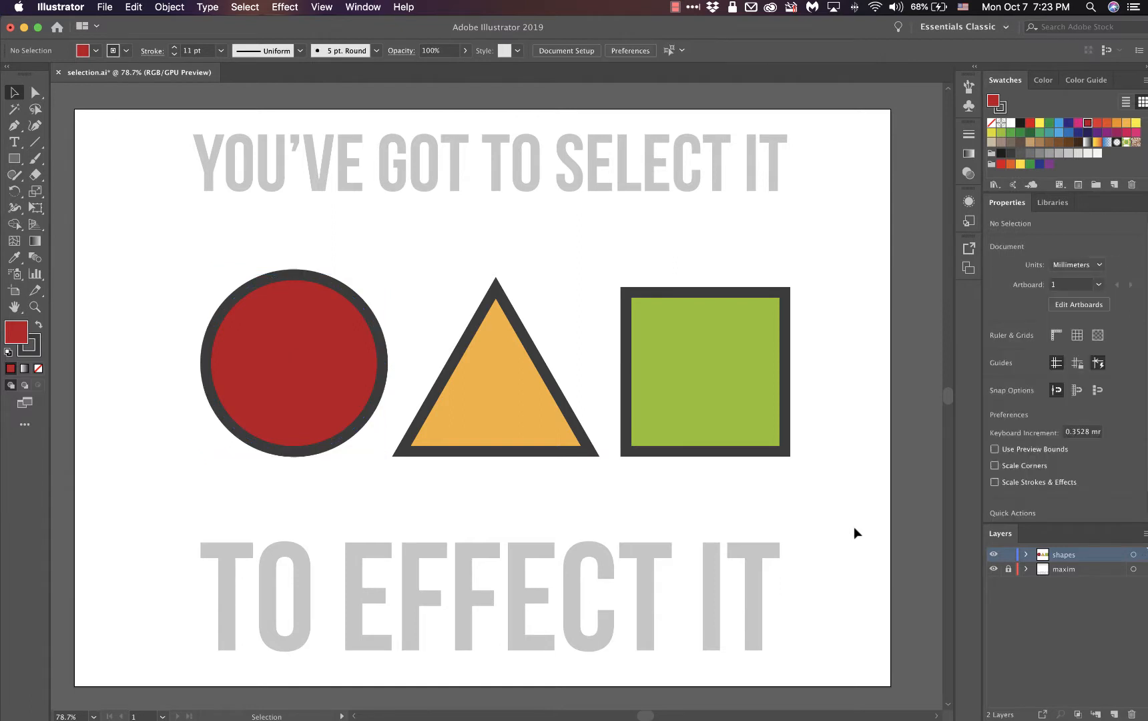
pyautogui.click(505, 441)
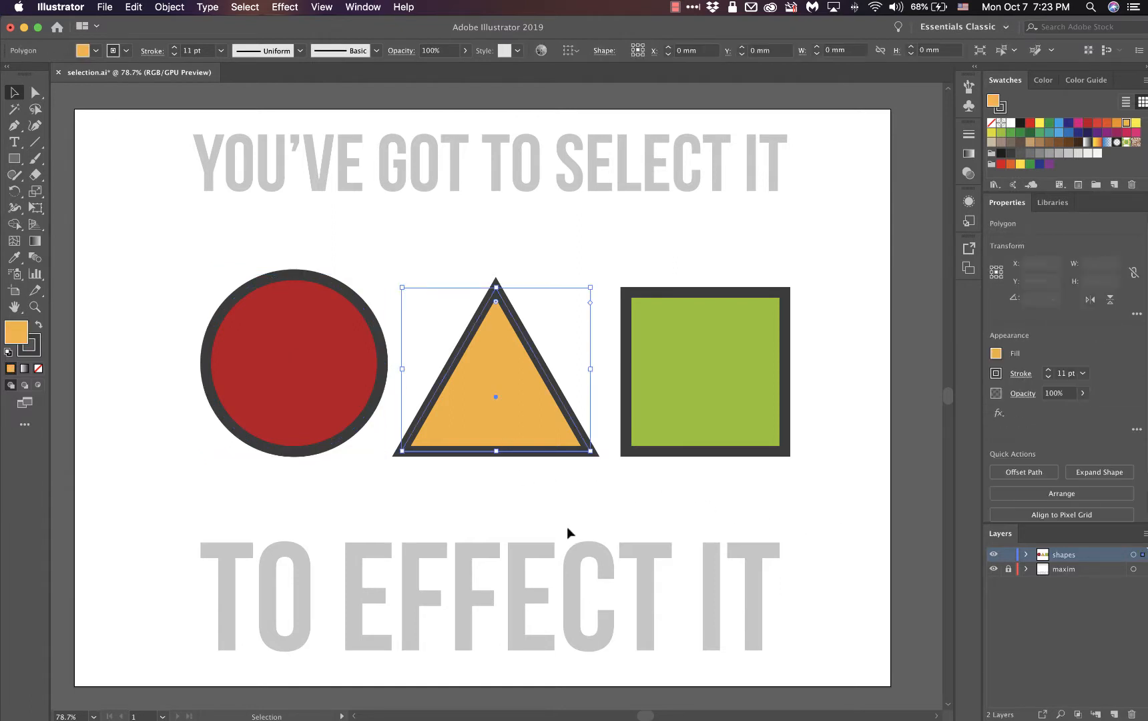
pyautogui.click(668, 476)
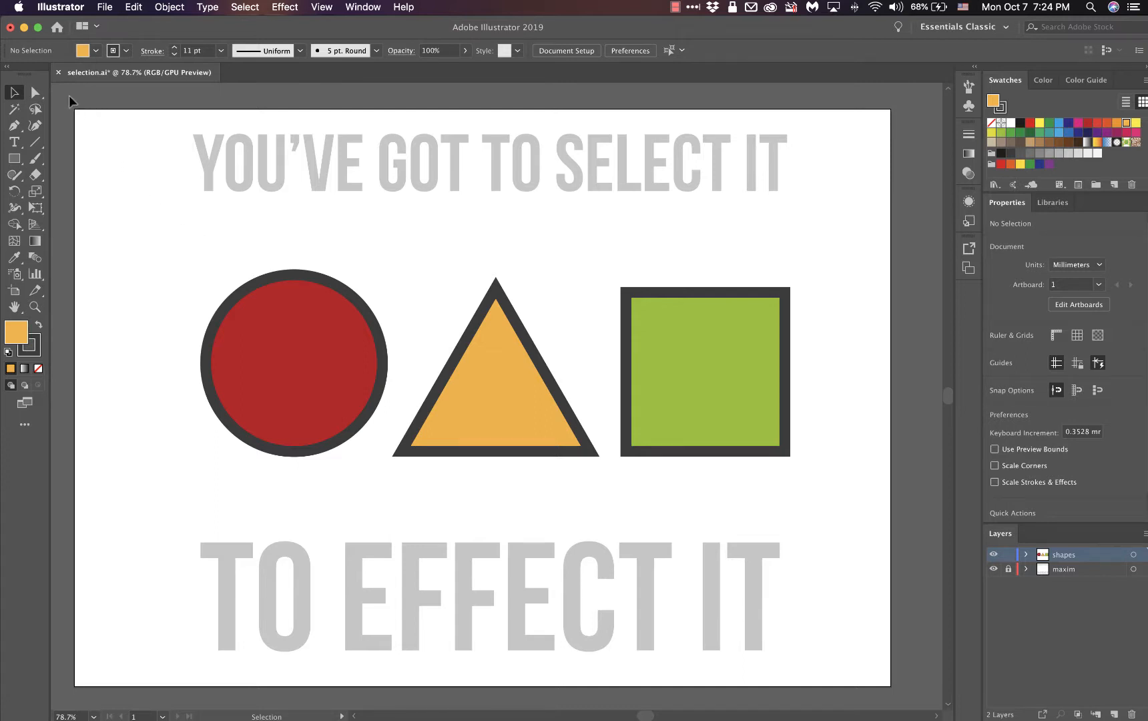
pyautogui.click(34, 95)
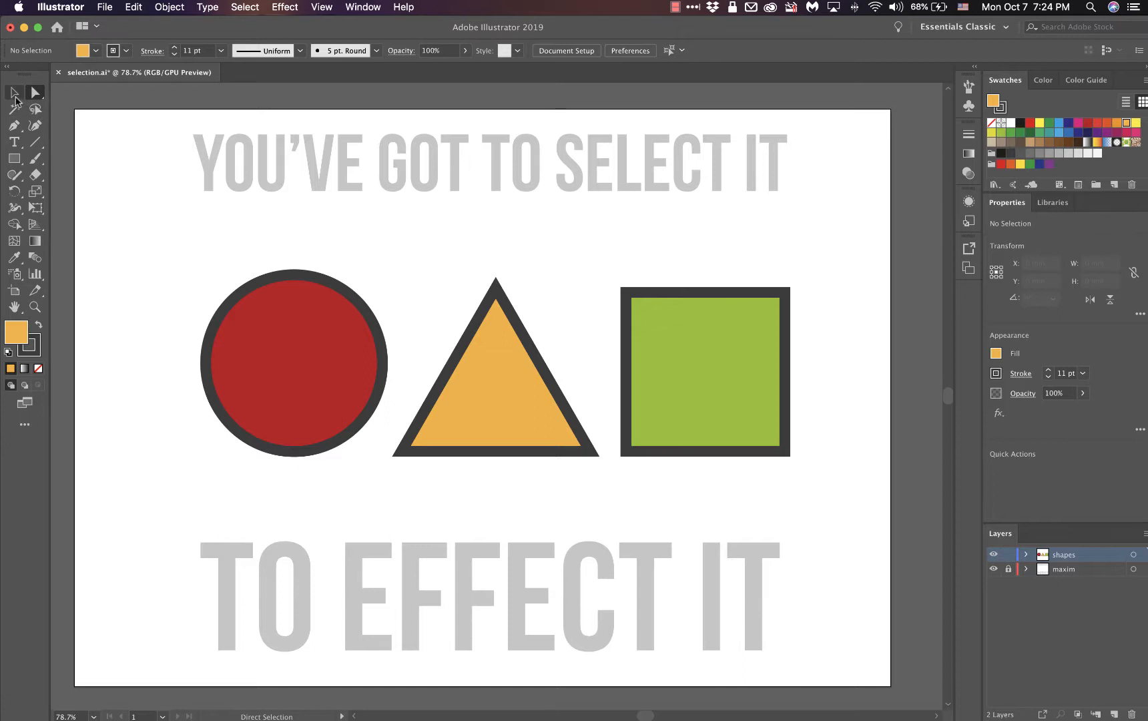
pyautogui.click(16, 99)
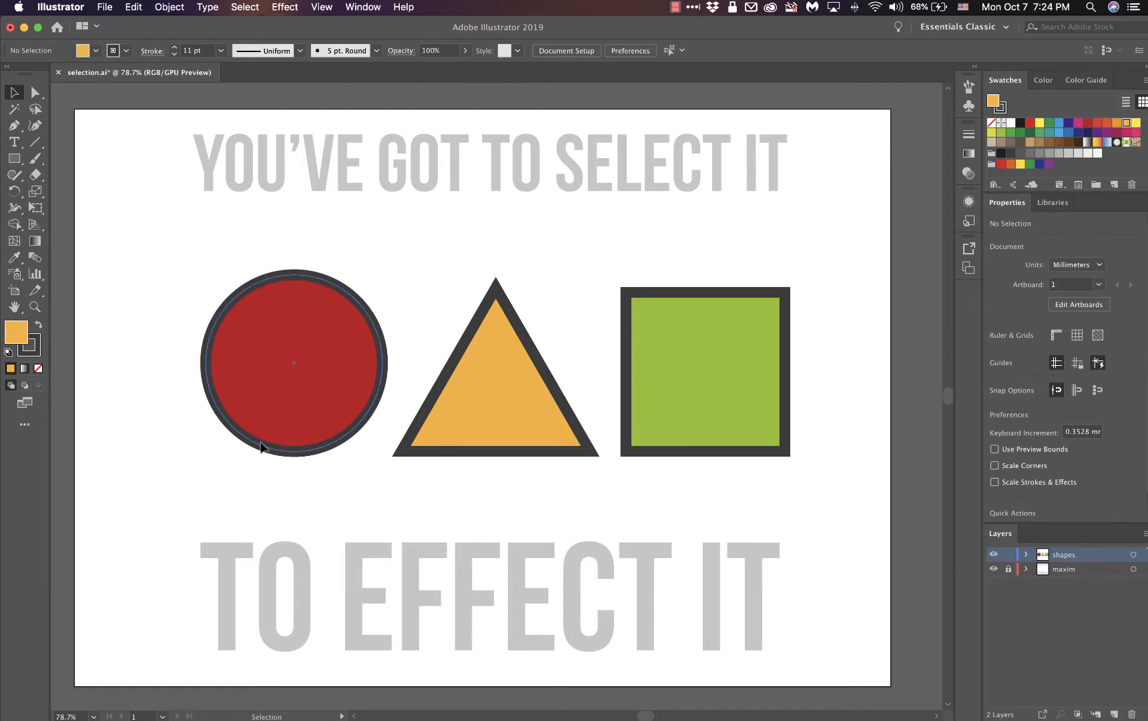
# Step: Select the red circle, the orange triangle and the green square one after another, ending with the circle selected
pyautogui.click(274, 350)
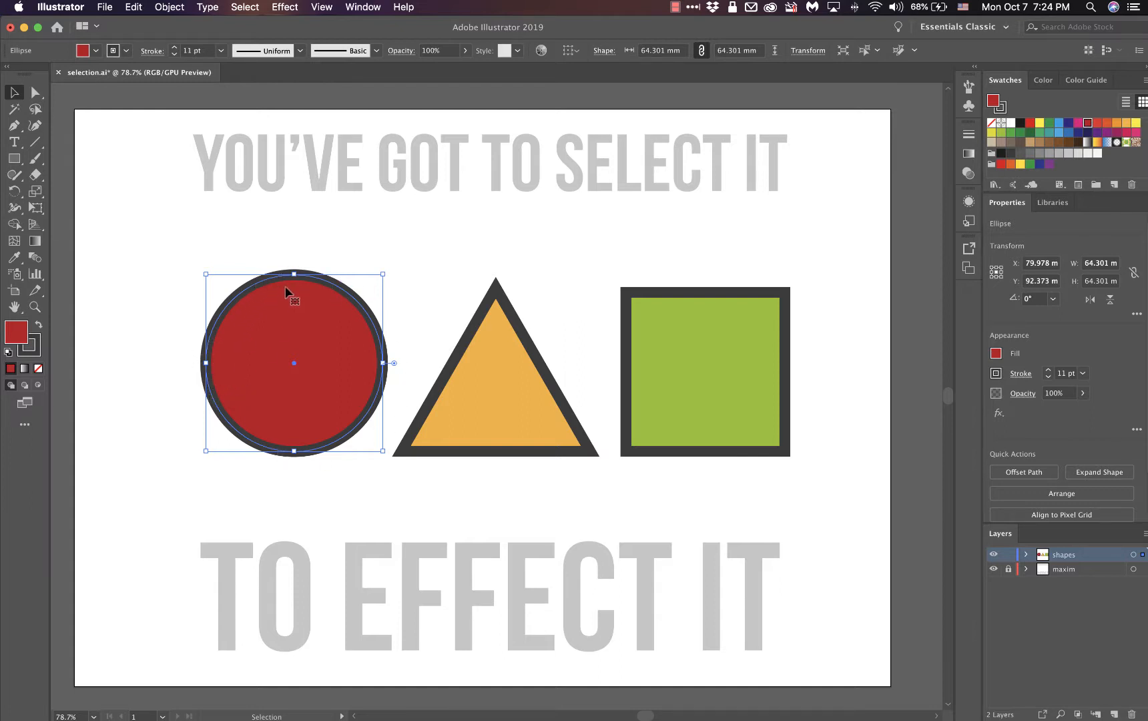
pyautogui.click(482, 319)
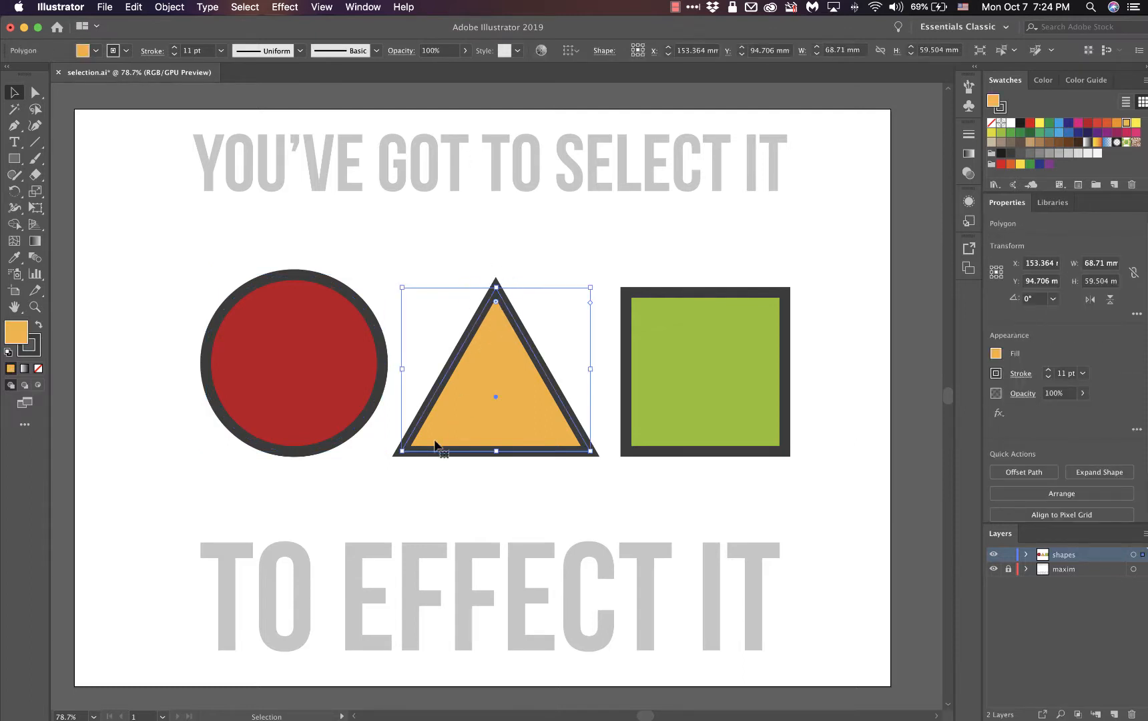
pyautogui.click(625, 404)
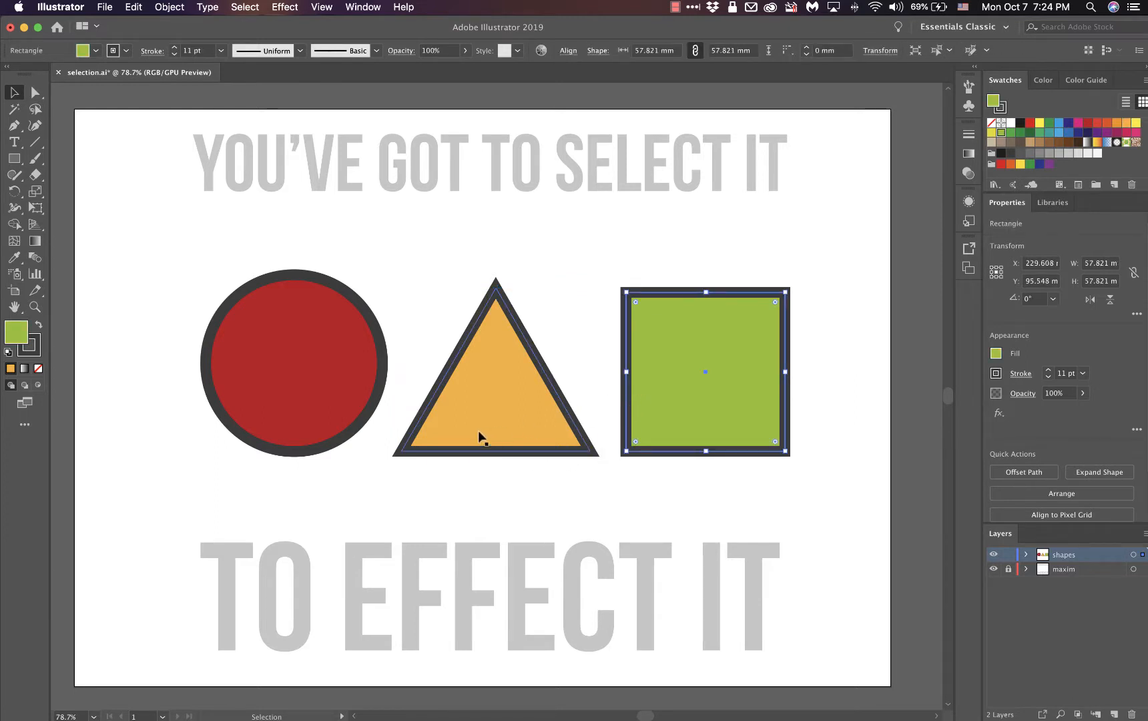
pyautogui.click(300, 456)
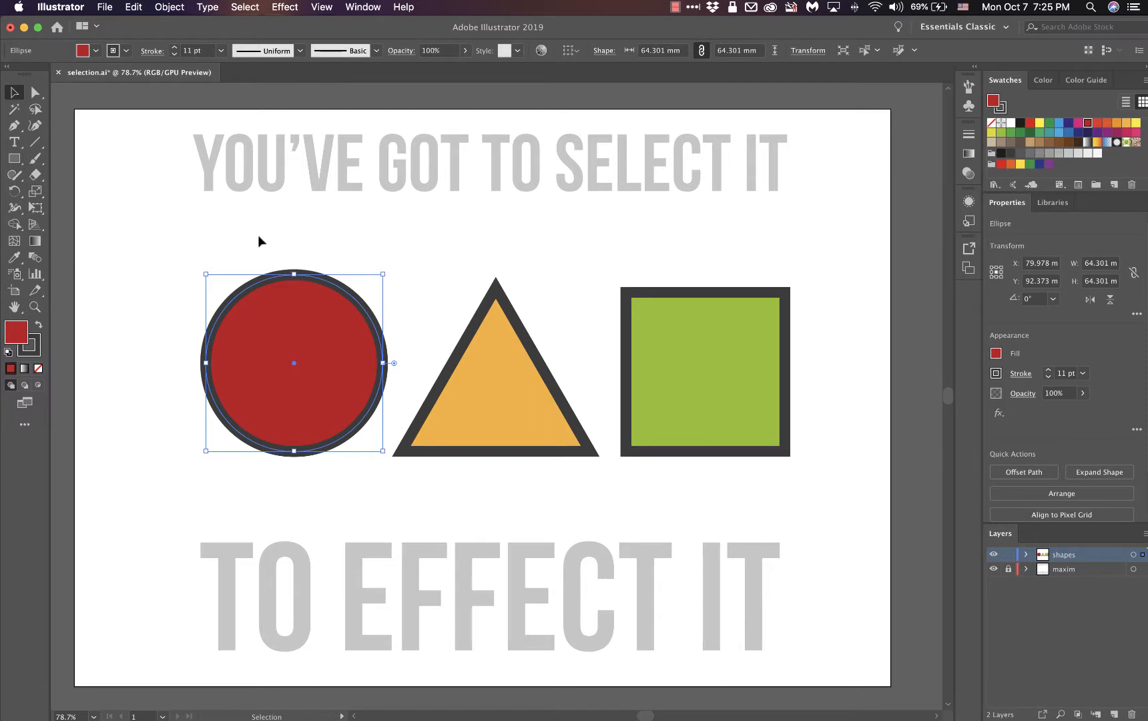
# Step: Switch to Direct Selection and select only the red circle's top anchor point
pyautogui.click(35, 93)
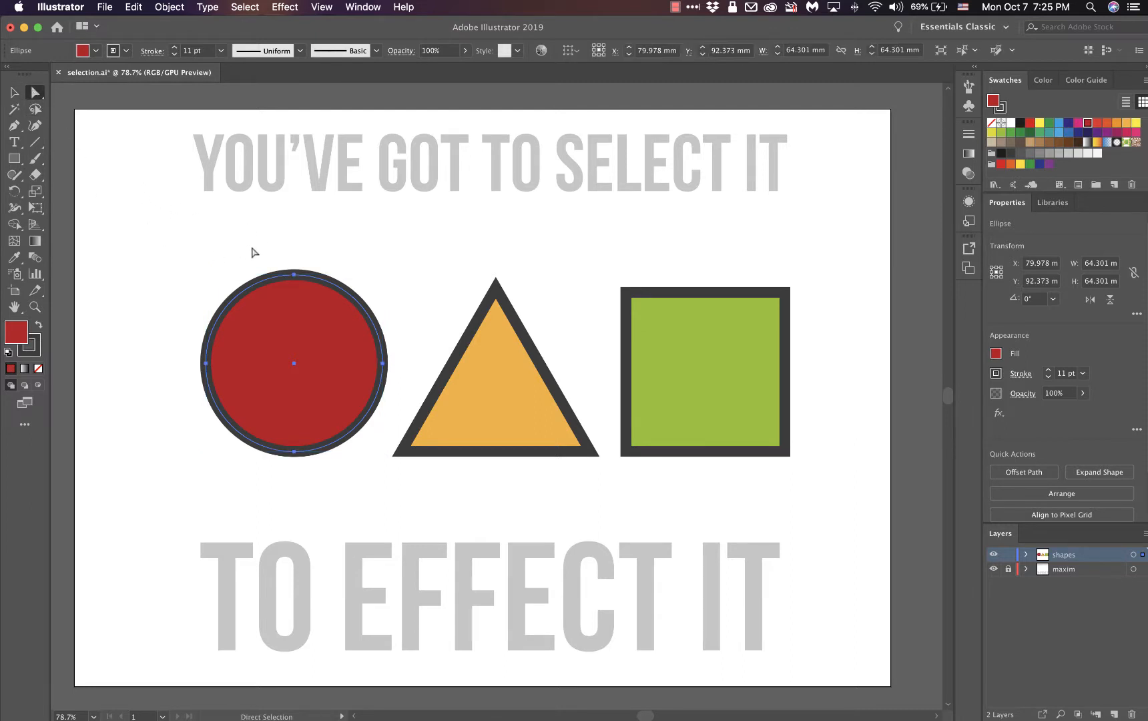
pyautogui.click(294, 275)
pyautogui.click(293, 274)
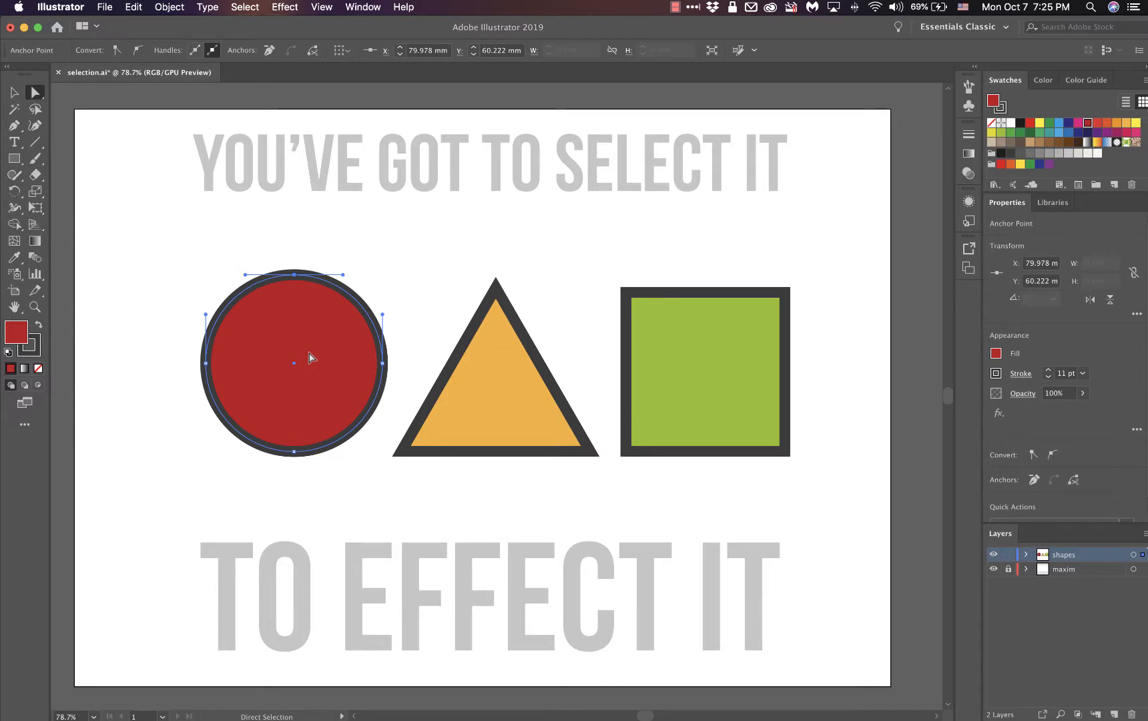
pyautogui.keyDown('super'); pyautogui.click(298, 288); pyautogui.keyUp('super')
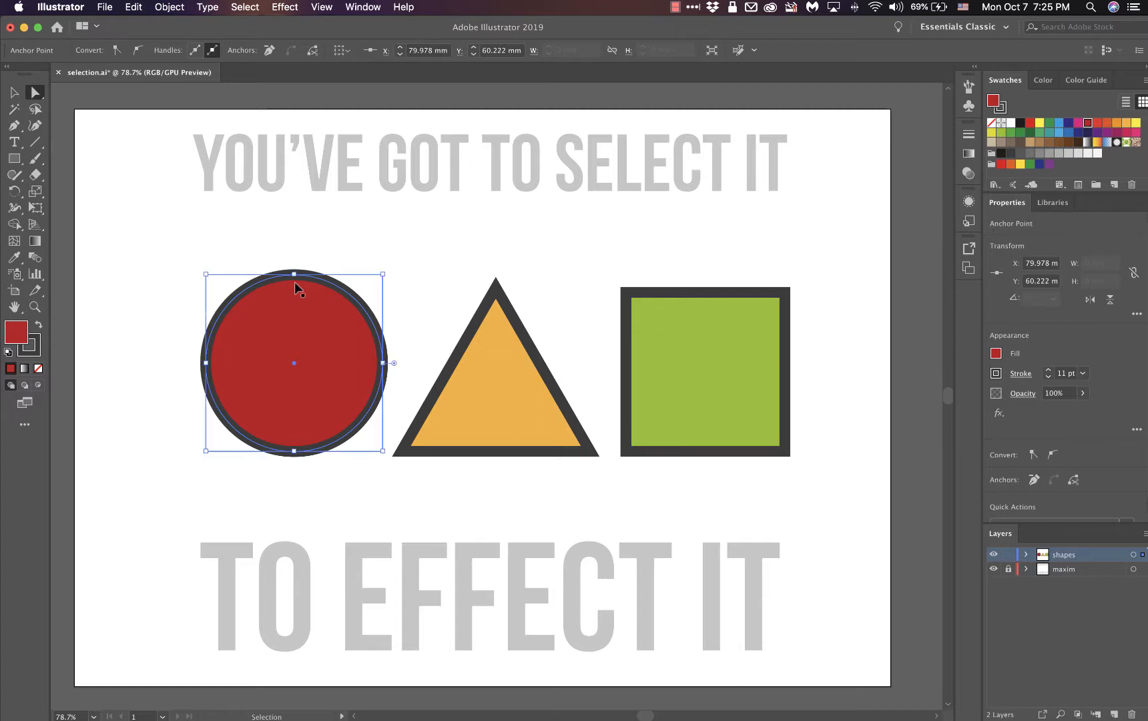
# Step: Try reshaping the red circle by moving its top anchor up, left anchor outward, right anchor up and outward, and bottom anchor up
pyautogui.press('super+equal')
pyautogui.press('super+equal')
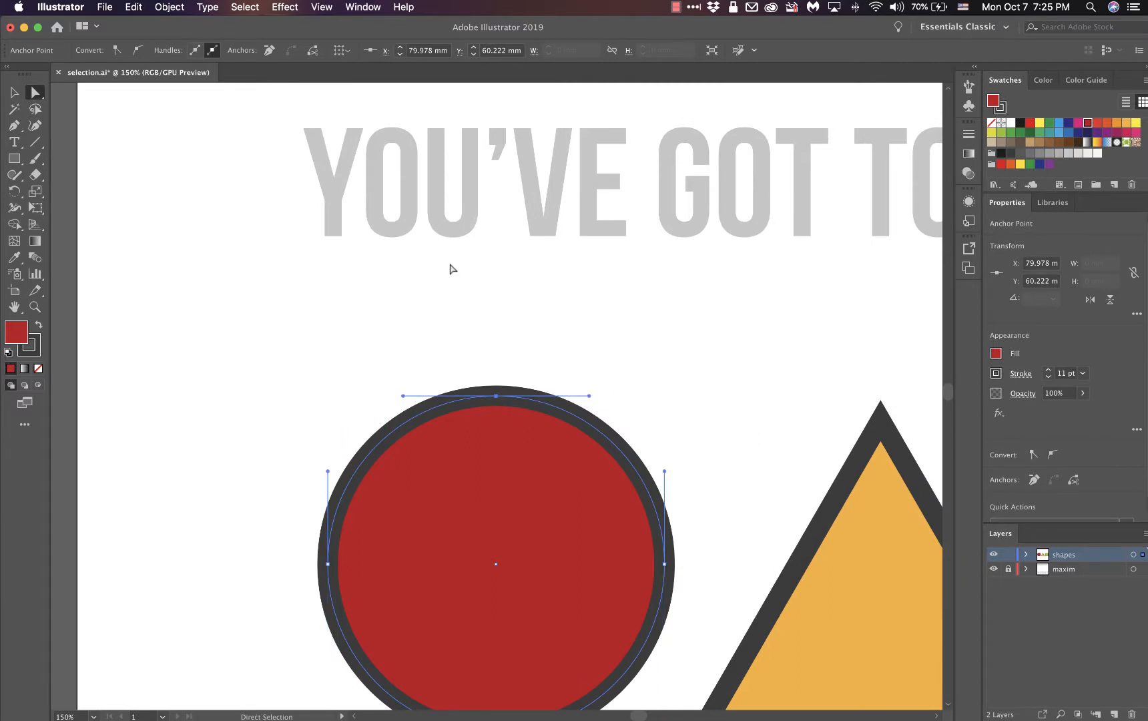
pyautogui.scroll(-5, 452, 268)
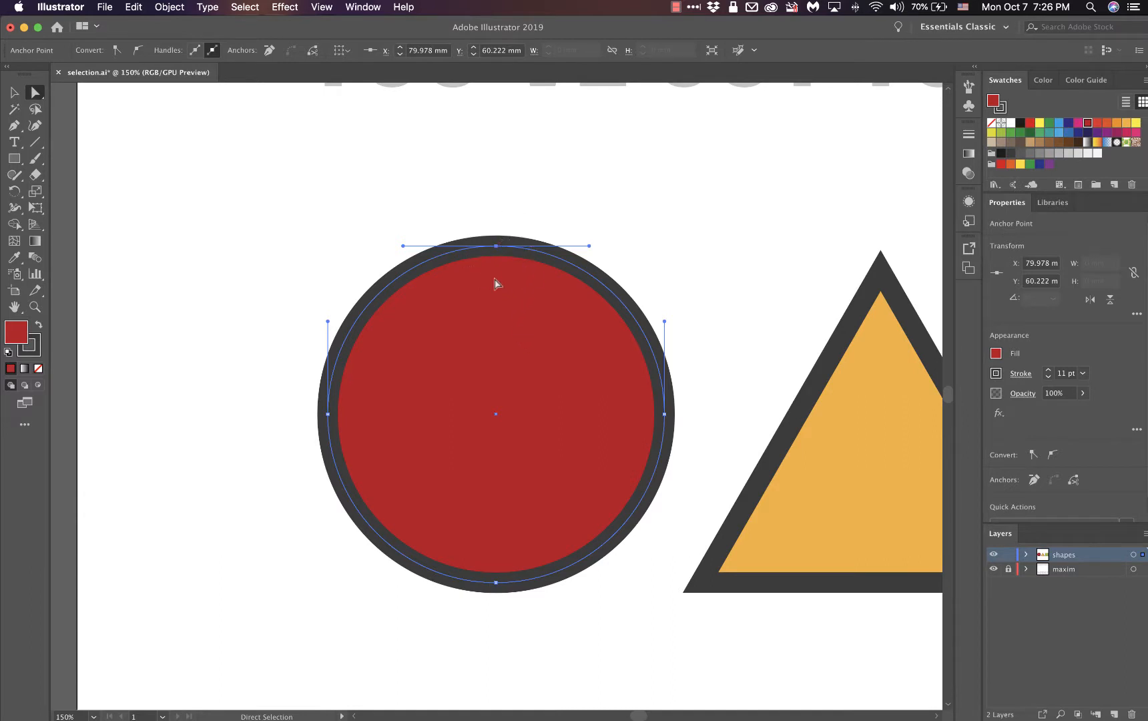
pyautogui.moveTo(497, 248); pyautogui.dragTo(503, 170)
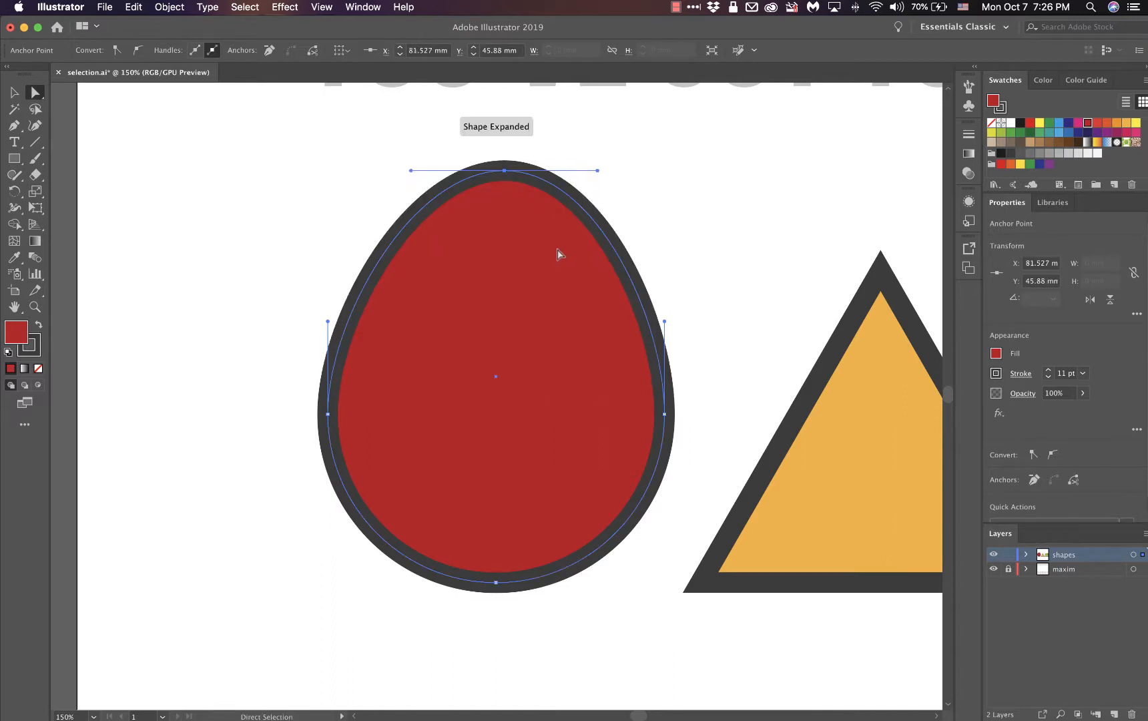
pyautogui.moveTo(328, 413); pyautogui.dragTo(270, 416)
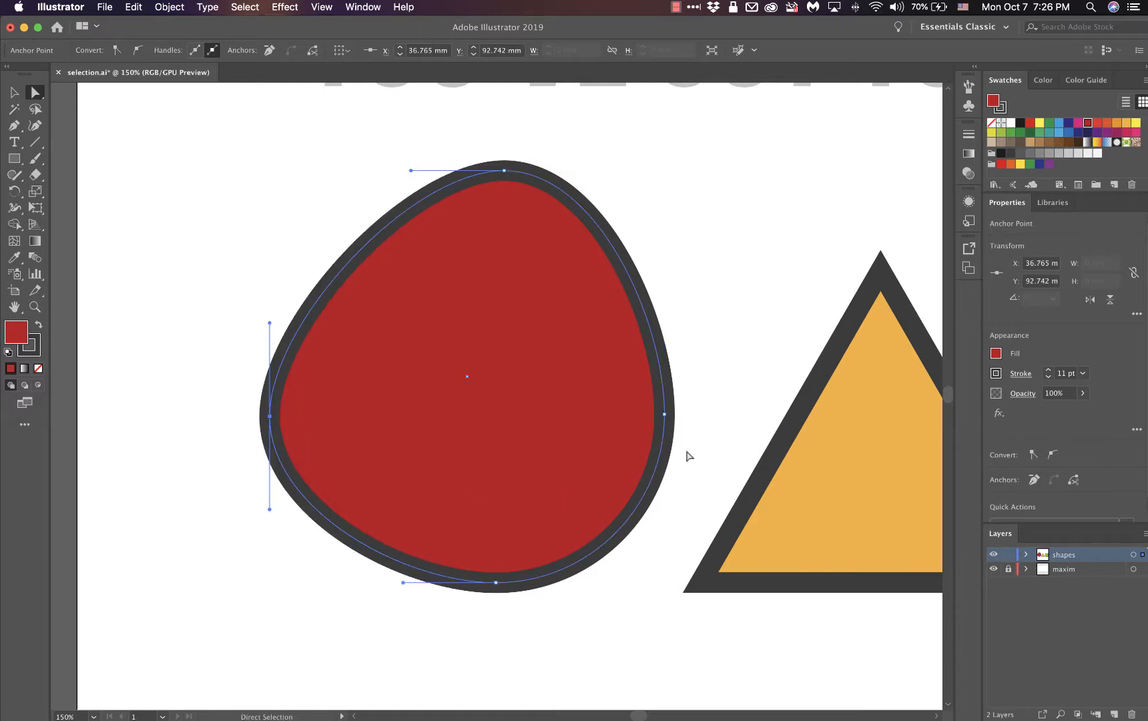
pyautogui.moveTo(664, 420); pyautogui.dragTo(744, 225)
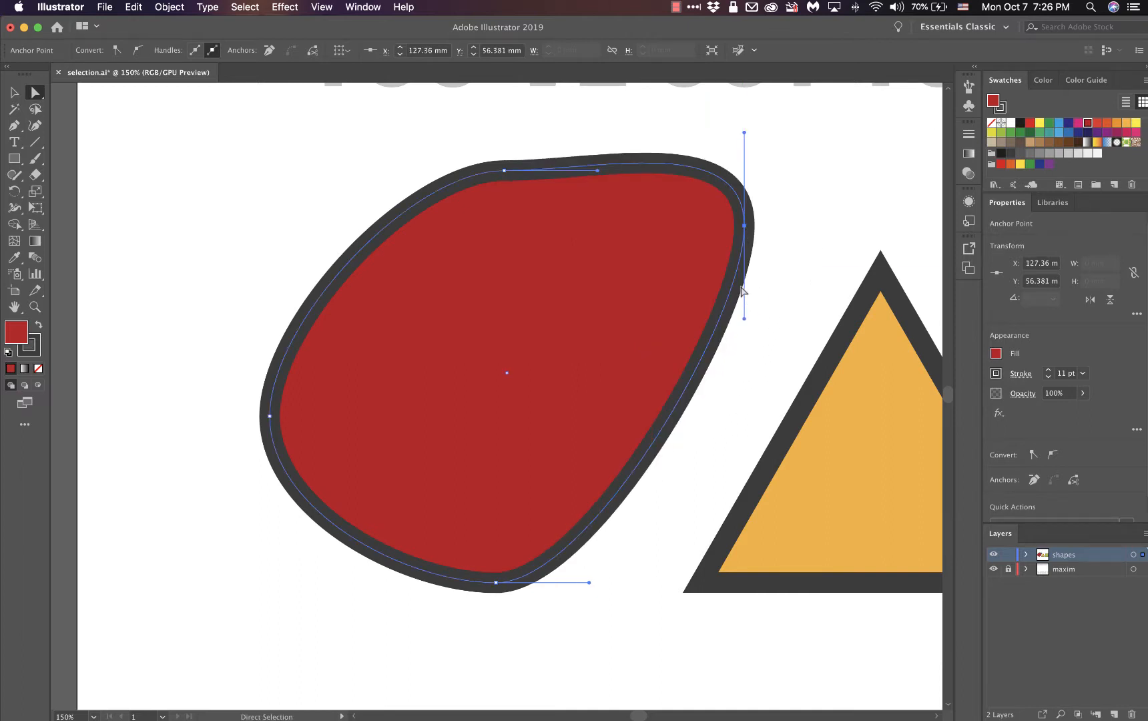
pyautogui.moveTo(494, 584); pyautogui.dragTo(494, 386)
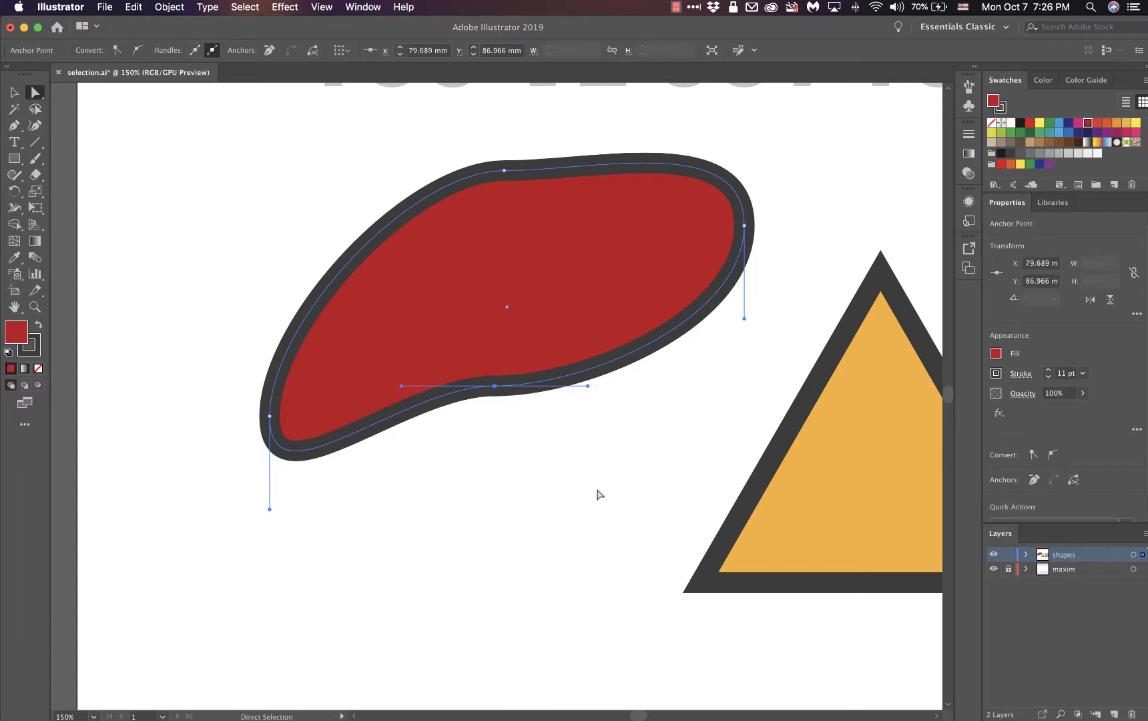
# Step: Undo all four anchor-point moves on the red shape and return to the Direct Selection tool
pyautogui.press('v')
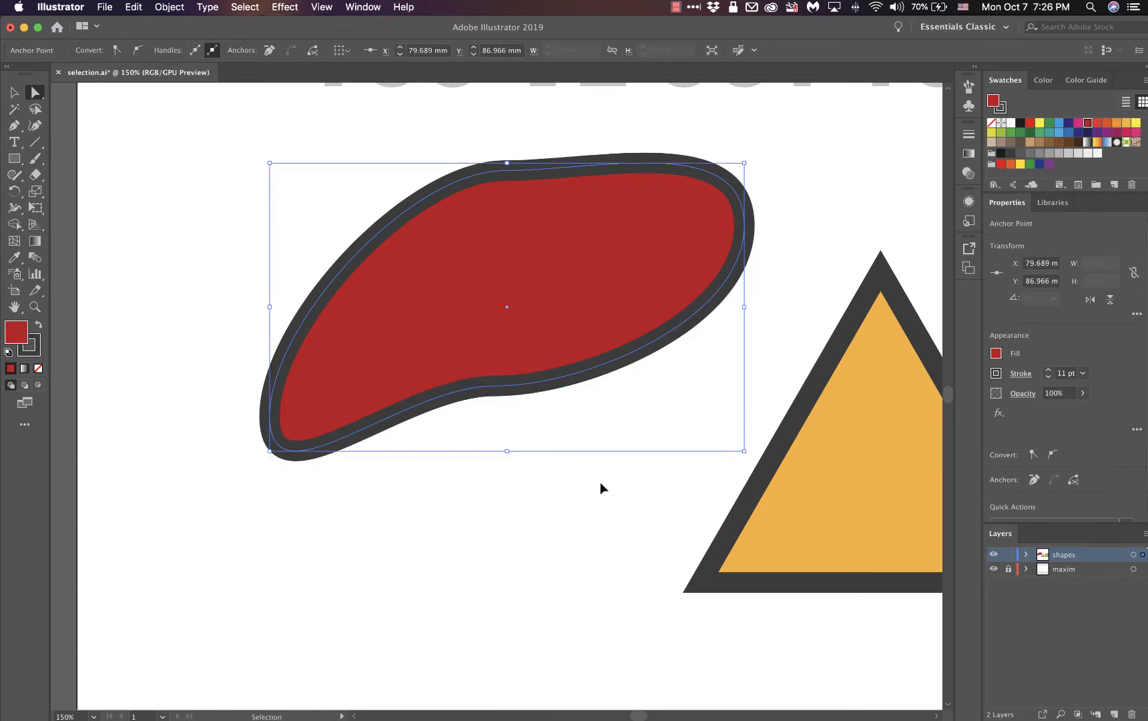
pyautogui.press('super+z')
pyautogui.press('super+z')
pyautogui.press('super+z')
pyautogui.press('super+z')
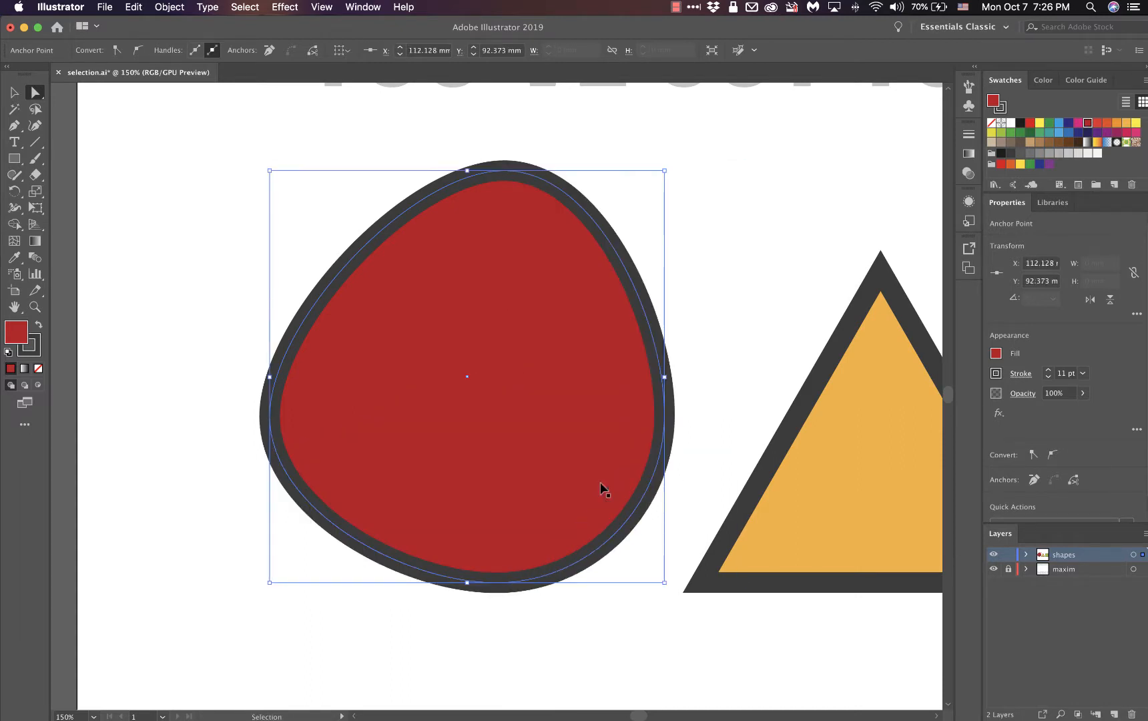
pyautogui.press('super+z')
pyautogui.press('a')
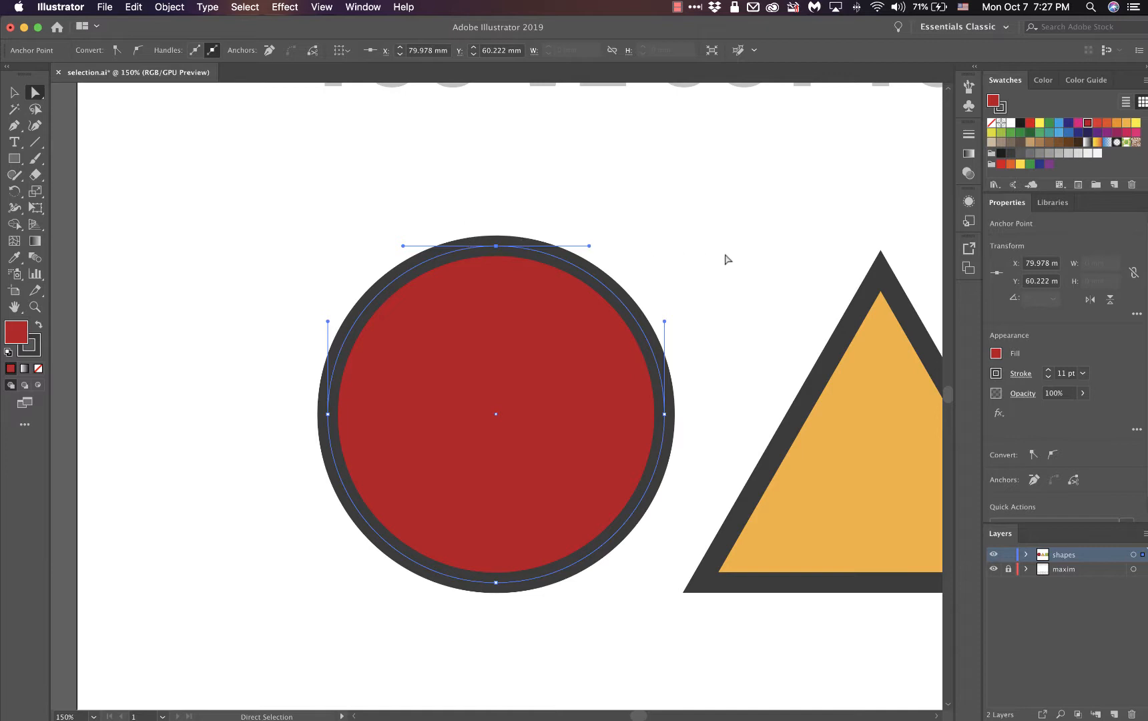
# Step: Select the orange triangle and the green square in turn with Direct Selection to examine their corner anchor points
pyautogui.click(871, 300)
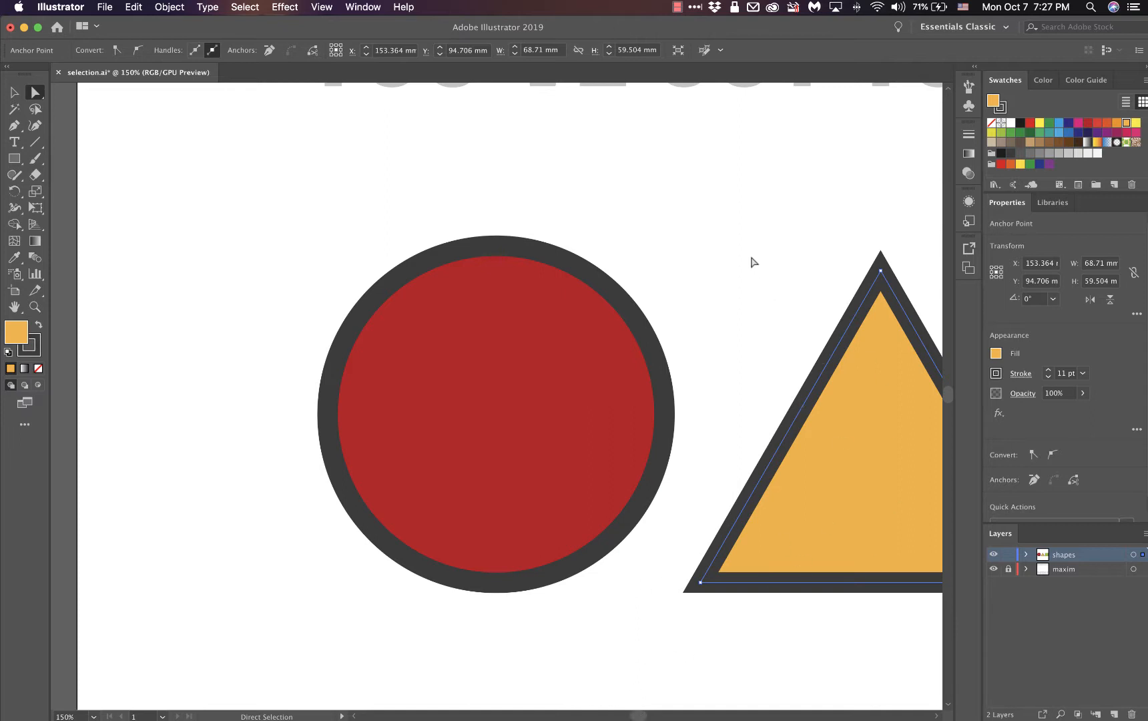
pyautogui.press('space')
pyautogui.moveTo(815, 222); pyautogui.dragTo(639, 229)
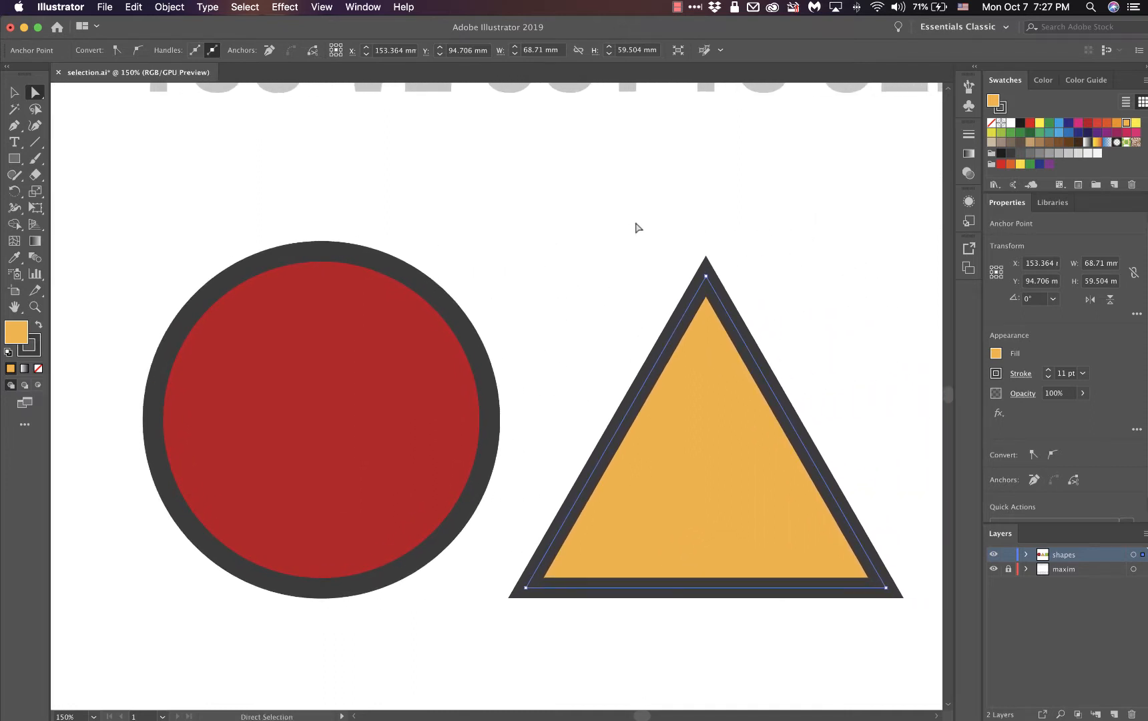
pyautogui.press('space')
pyautogui.moveTo(707, 197); pyautogui.dragTo(518, 187)
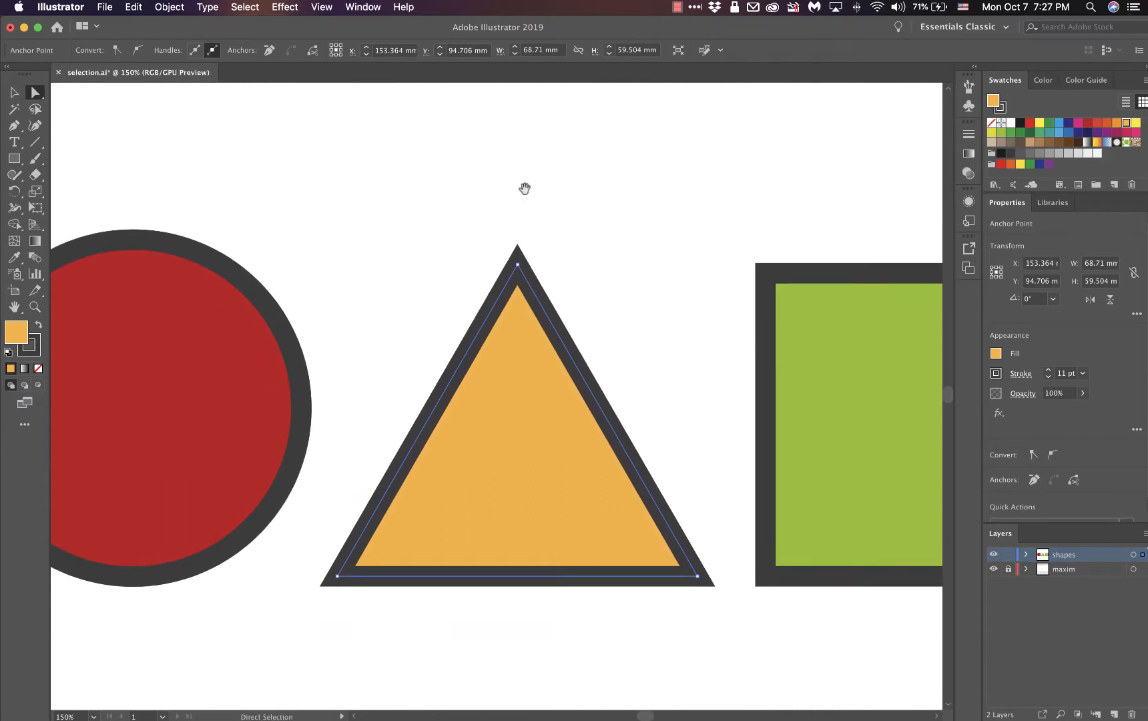
pyautogui.press('space')
pyautogui.moveTo(521, 175); pyautogui.dragTo(638, 163)
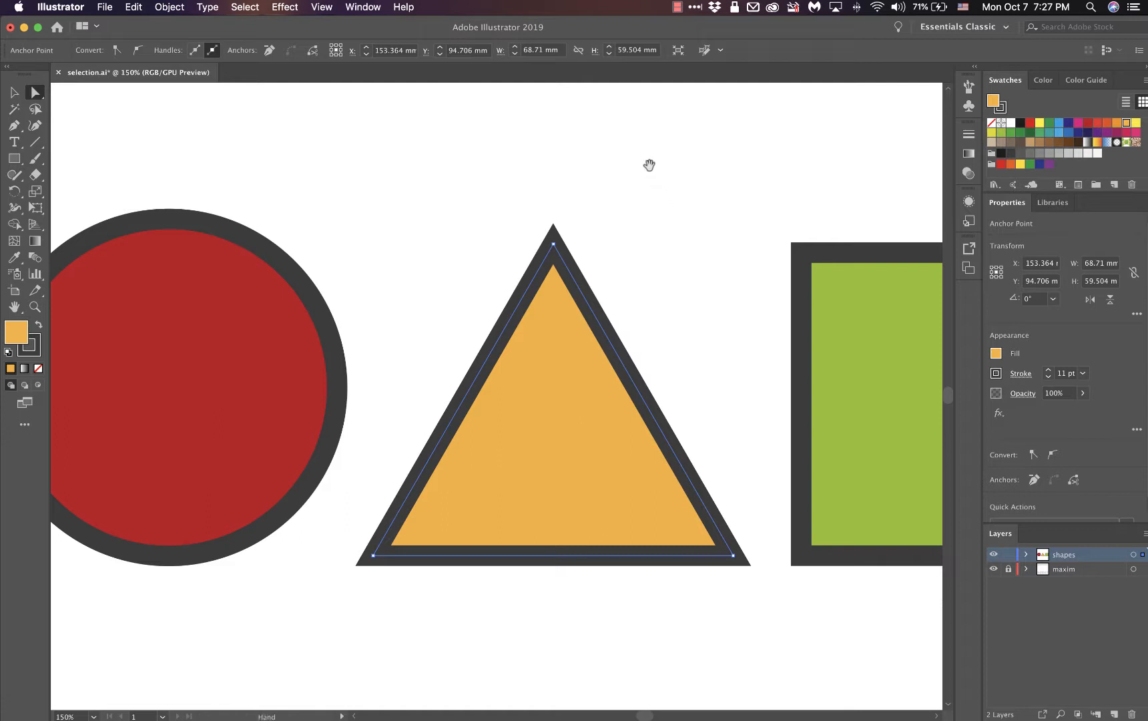
pyautogui.moveTo(648, 164); pyautogui.dragTo(408, 153)
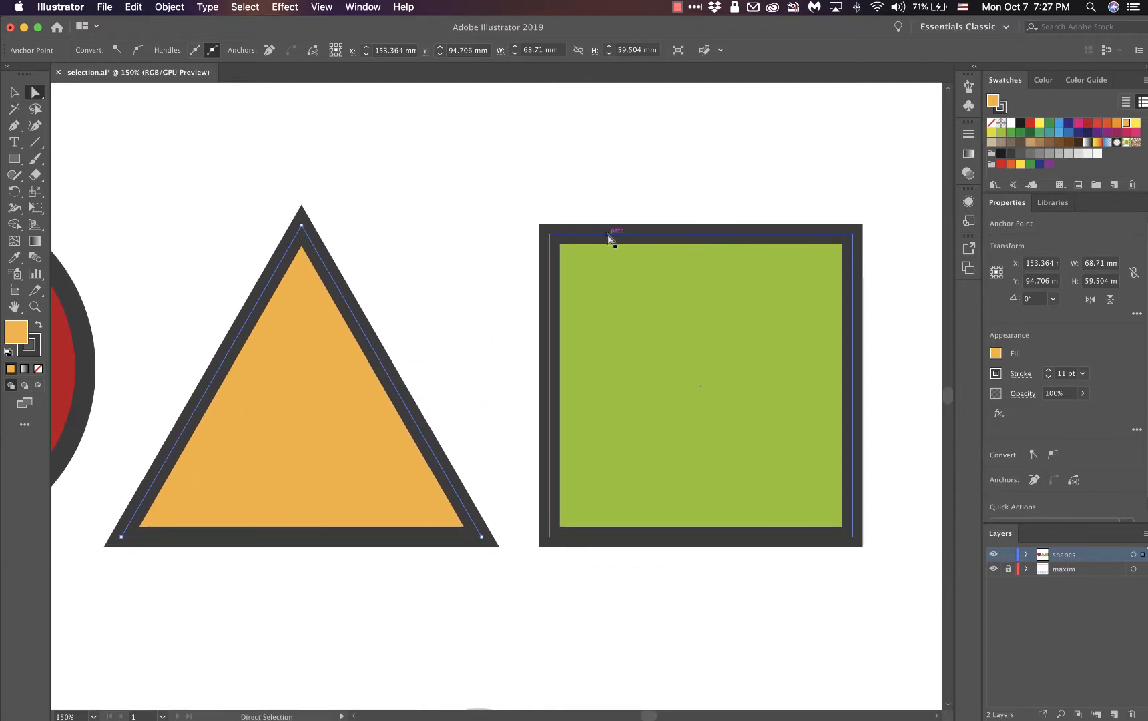
pyautogui.click(608, 239)
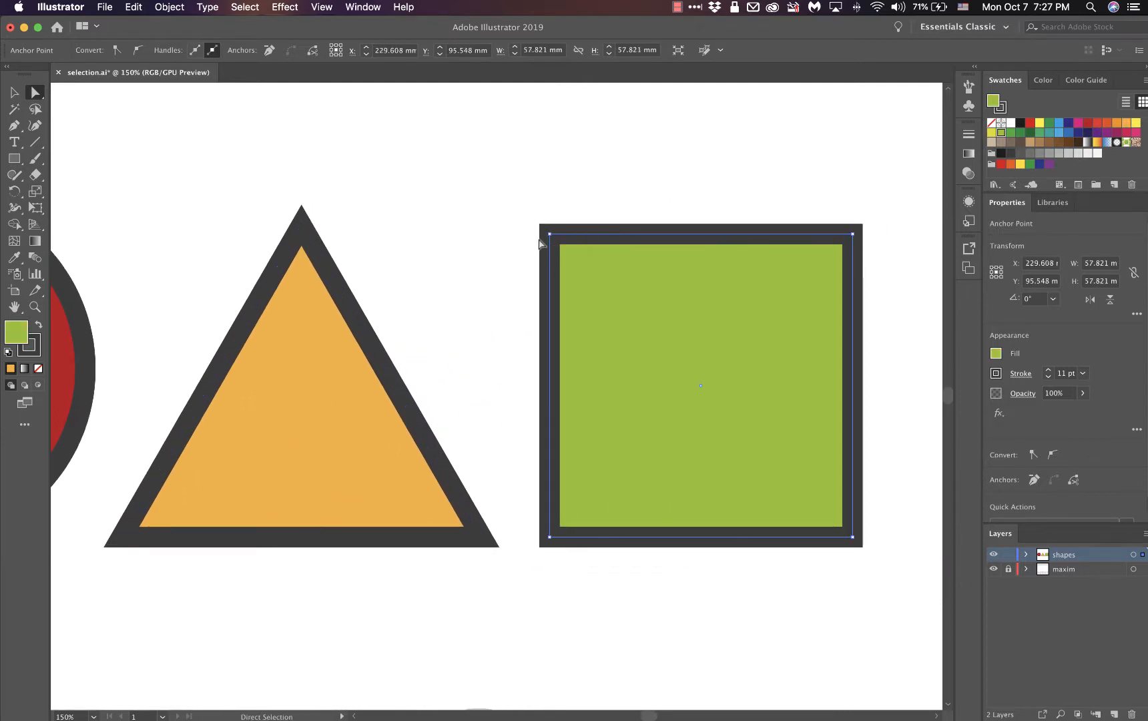
# Step: Try shortening the right-hand handle of the red circle's top anchor point, and deselect the shape
pyautogui.press('space')
pyautogui.moveTo(349, 183); pyautogui.dragTo(800, 164)
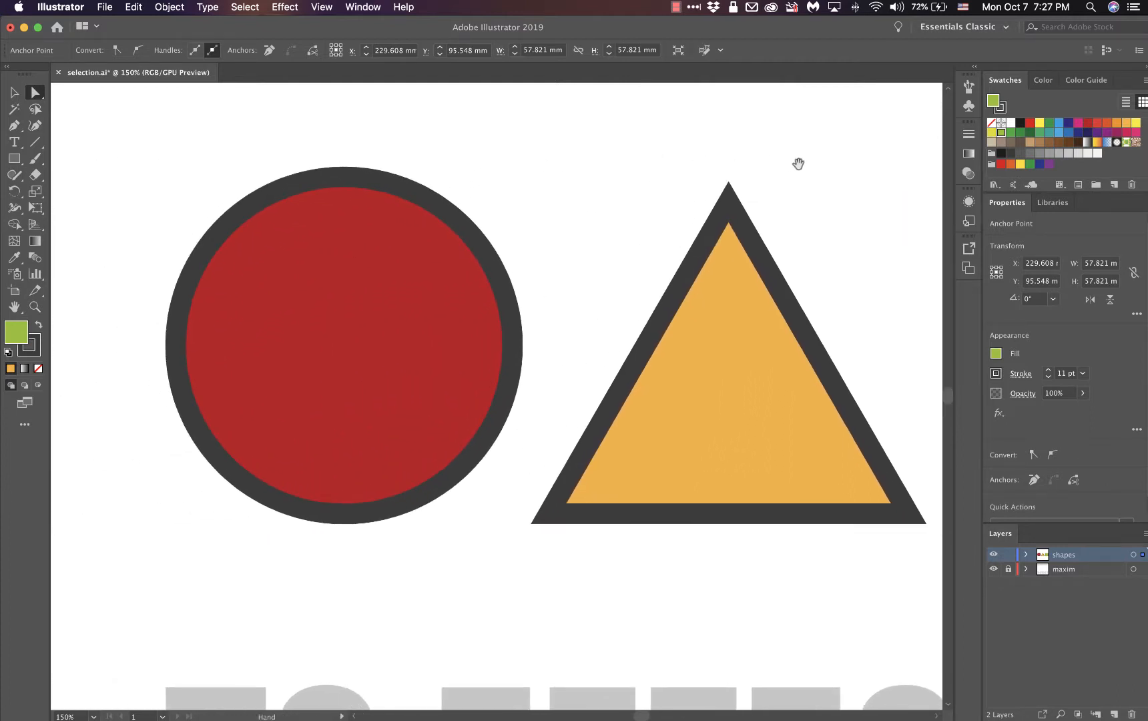
pyautogui.click(344, 177)
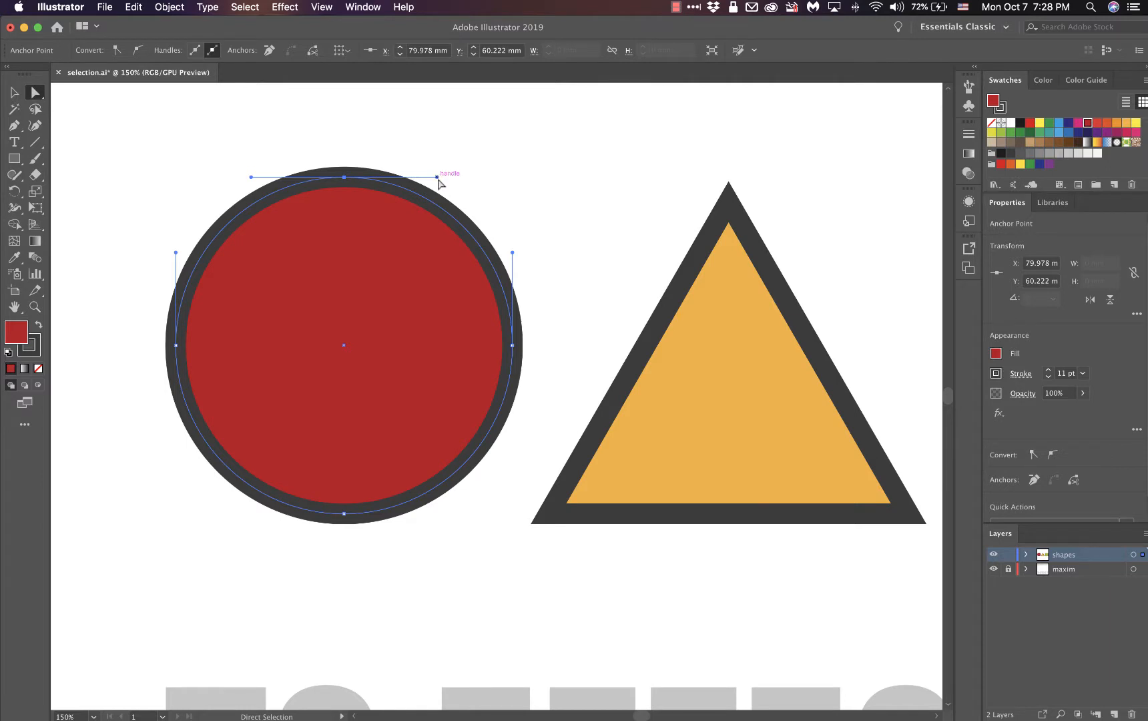
pyautogui.moveTo(437, 178); pyautogui.dragTo(413, 181)
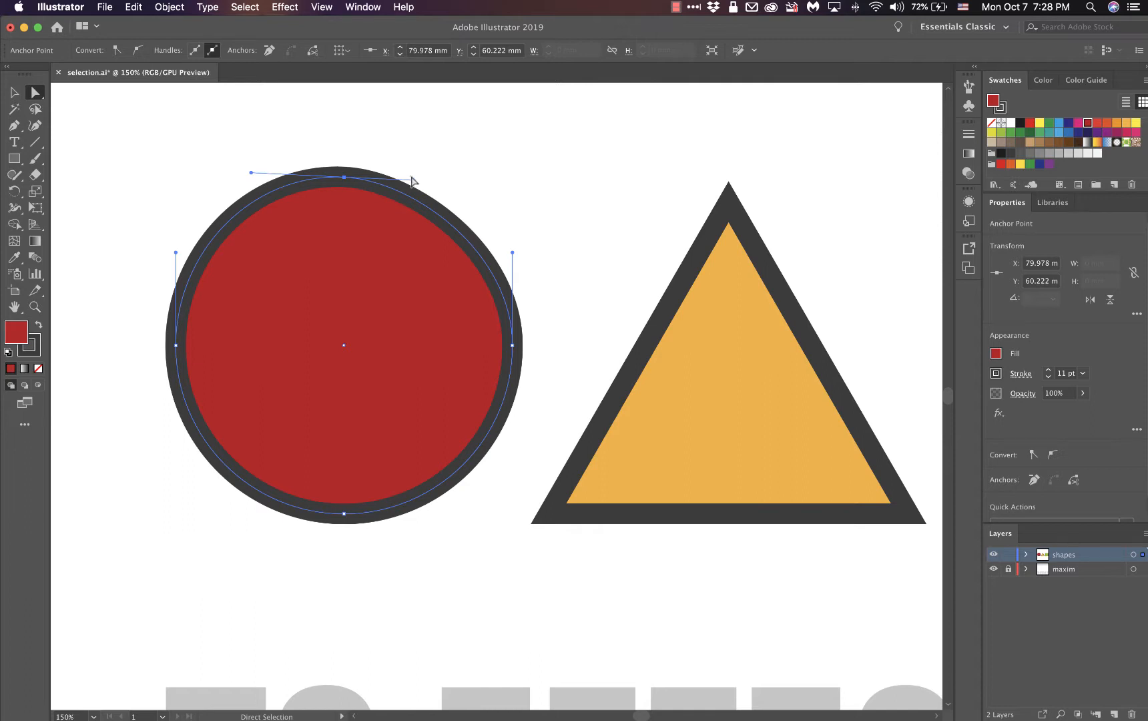
pyautogui.click(487, 170)
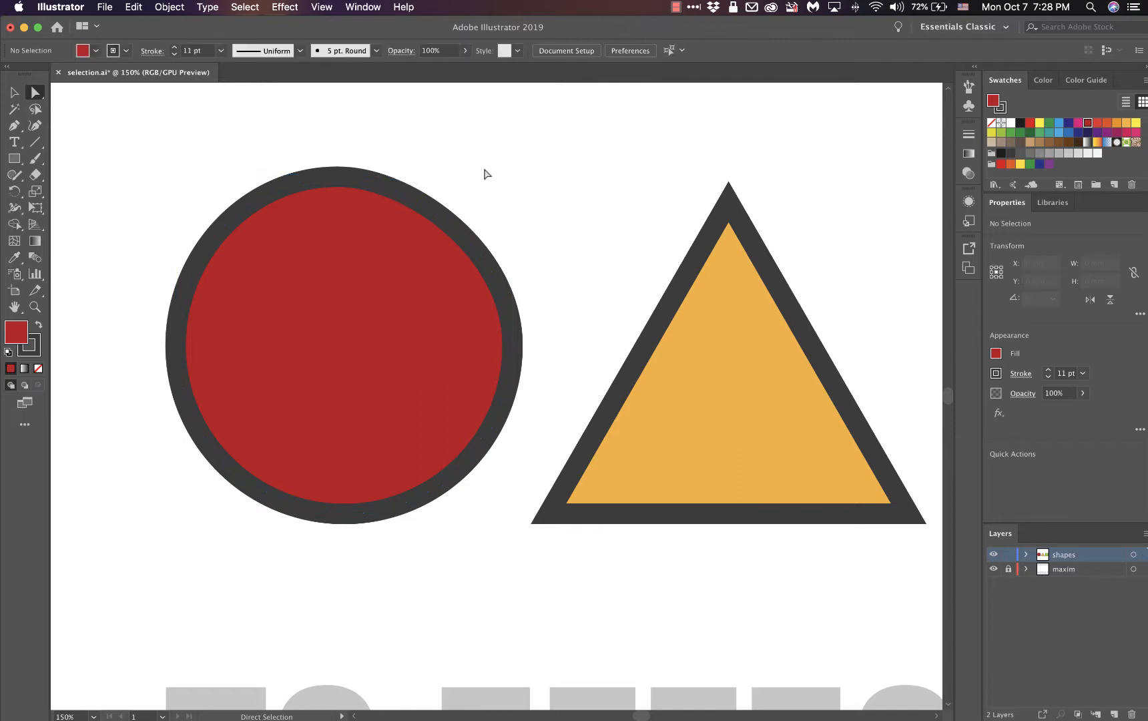
# Step: Reselect the red circle's top anchor point and lengthen its right and left handles to flatten the top curve
pyautogui.click(345, 188)
pyautogui.click(342, 176)
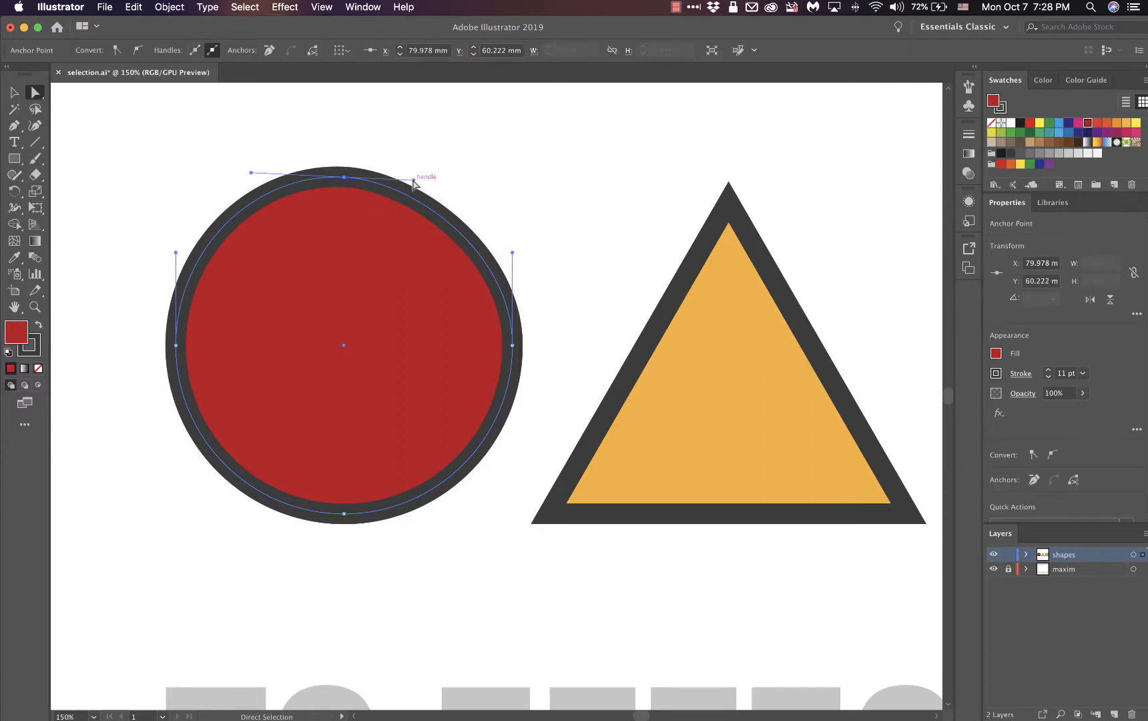
pyautogui.moveTo(413, 180); pyautogui.dragTo(433, 255)
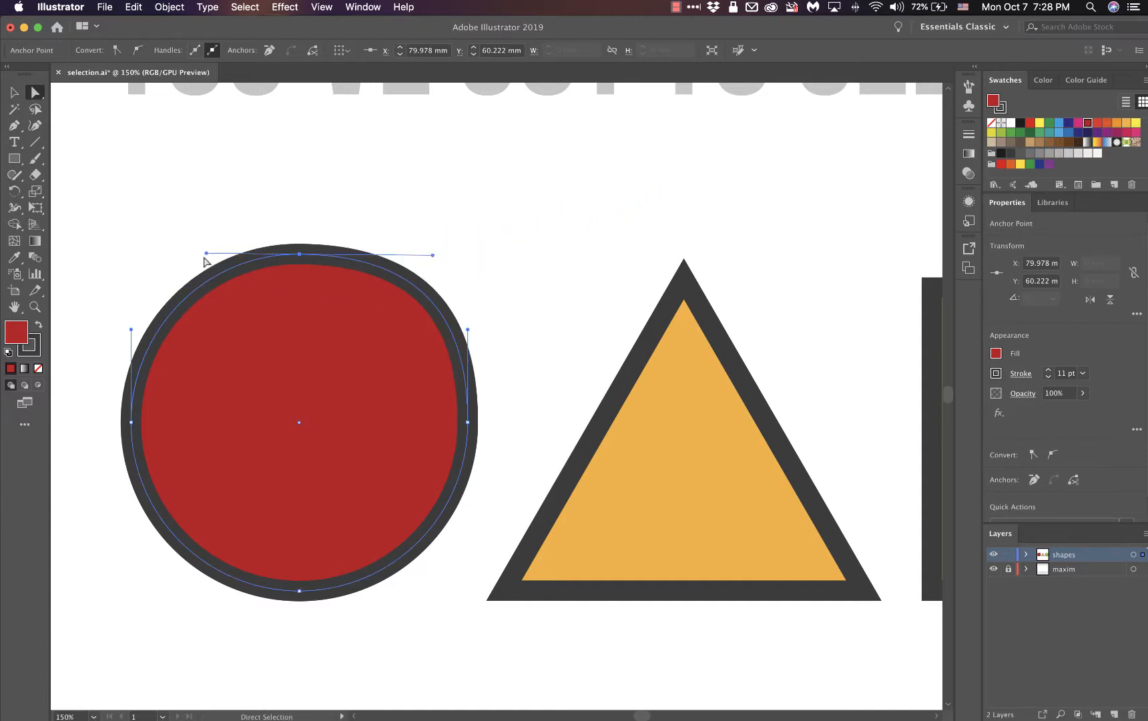
pyautogui.moveTo(206, 253); pyautogui.dragTo(204, 252)
pyautogui.moveTo(115, 248); pyautogui.dragTo(184, 254)
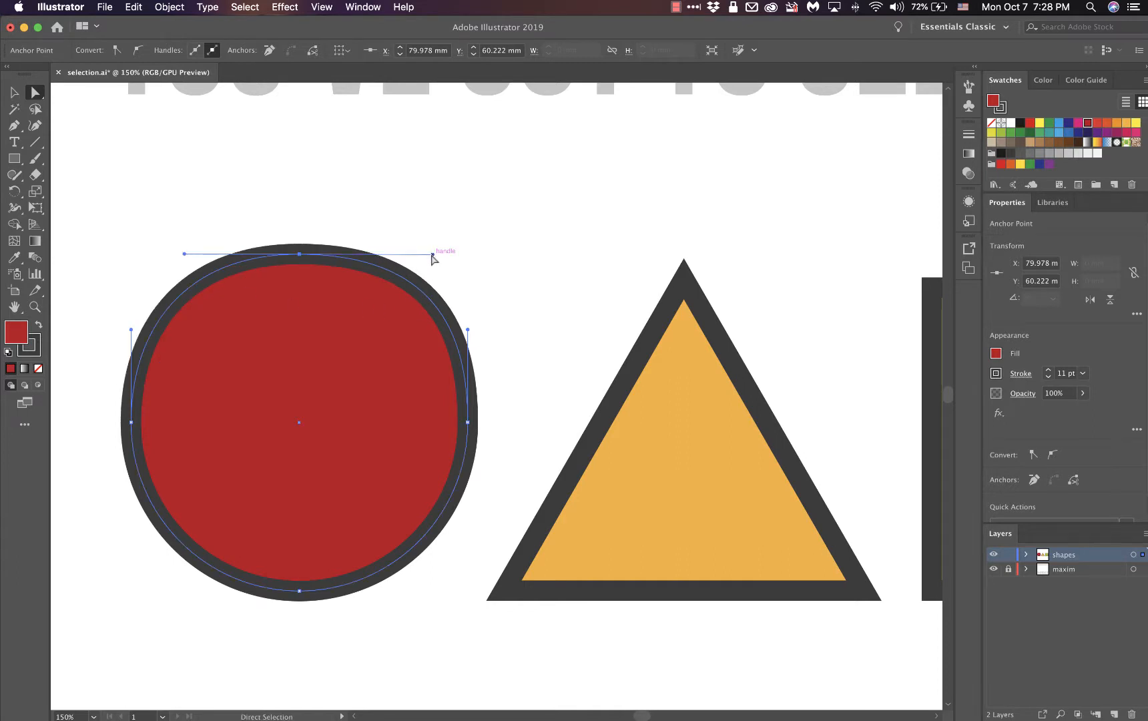
# Step: Rotate the top anchor's handles to vertical and back to nearly horizontal, leaving them tilted slightly down to the right
pyautogui.moveTo(432, 254); pyautogui.dragTo(299, 399)
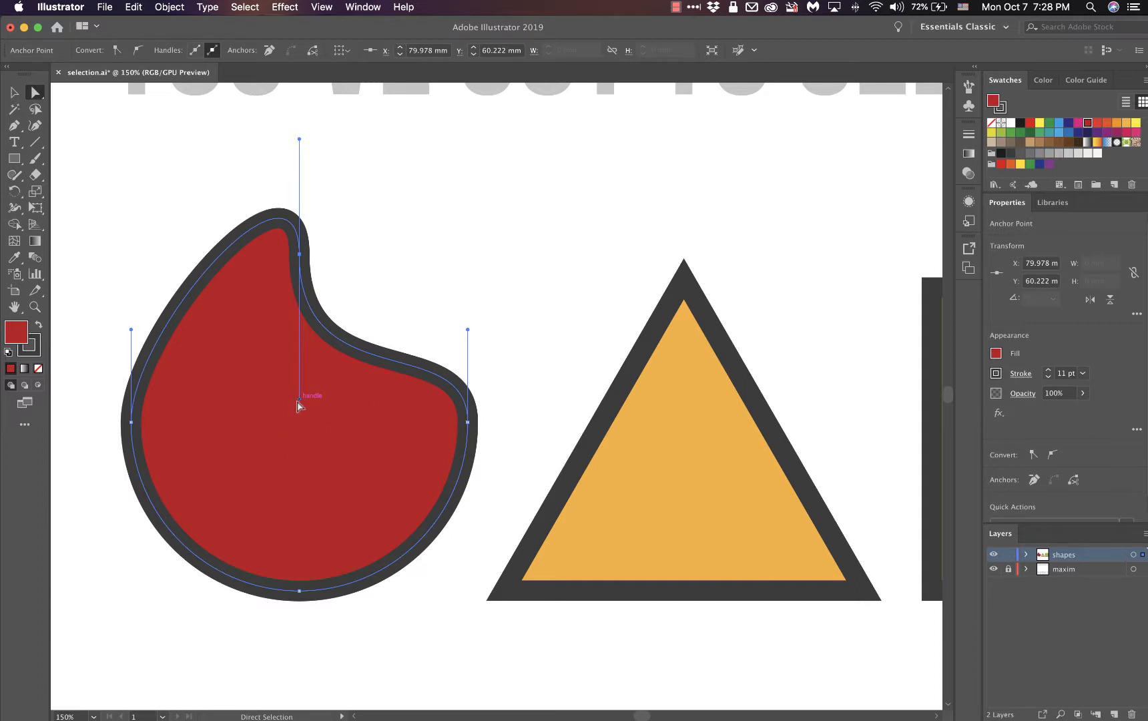
pyautogui.moveTo(299, 400); pyautogui.dragTo(435, 248)
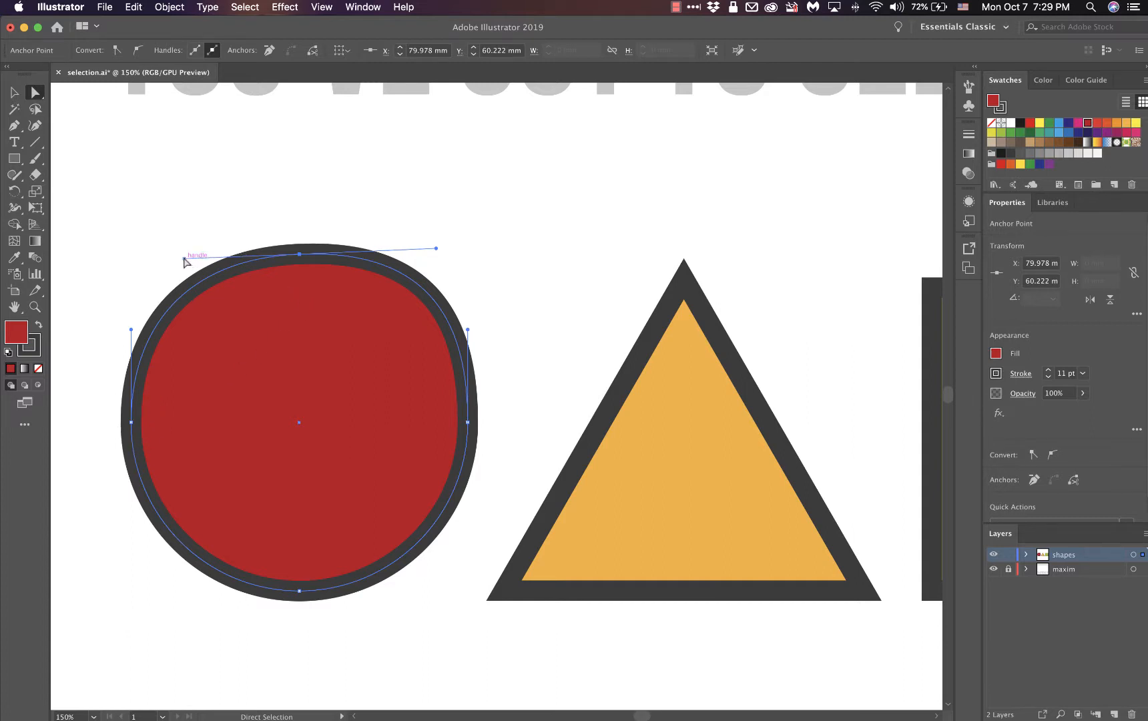
pyautogui.moveTo(185, 259)
pyautogui.mouseDown()
pyautogui.moveTo(189, 221)
pyautogui.moveTo(187, 264)
pyautogui.moveTo(185, 250)
pyautogui.mouseUp()
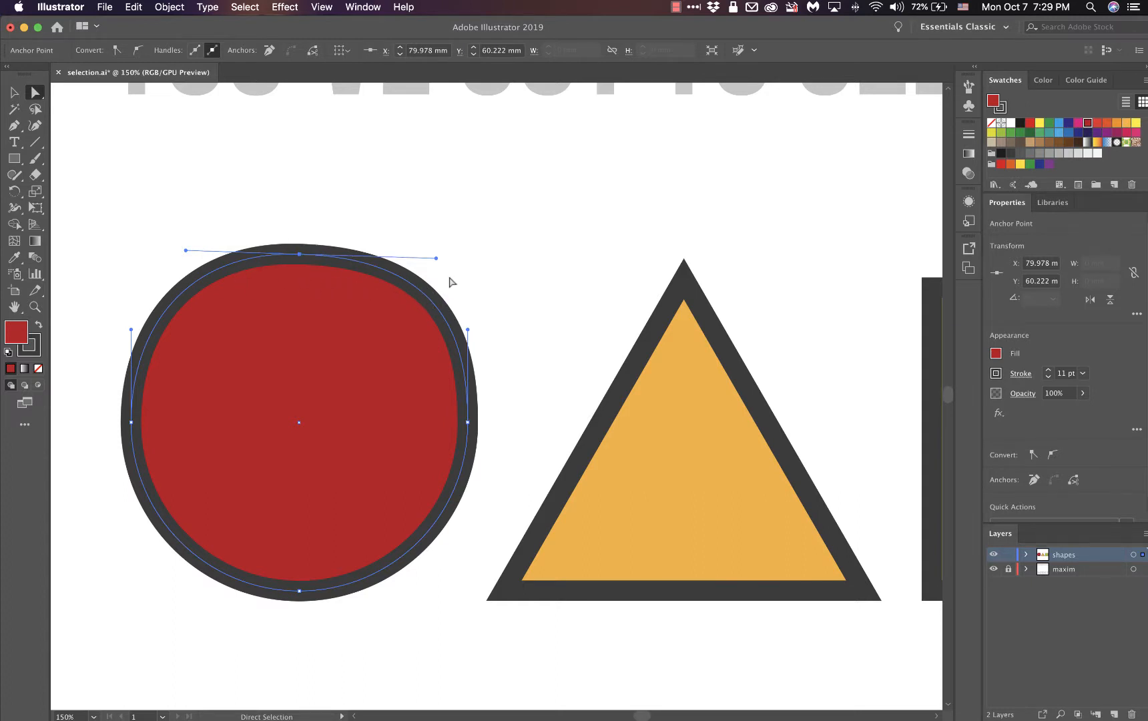
# Step: Try swinging the top anchor's right handle down into the shape and far out past the triangle, and undo both changes
pyautogui.moveTo(435, 258); pyautogui.dragTo(365, 335)
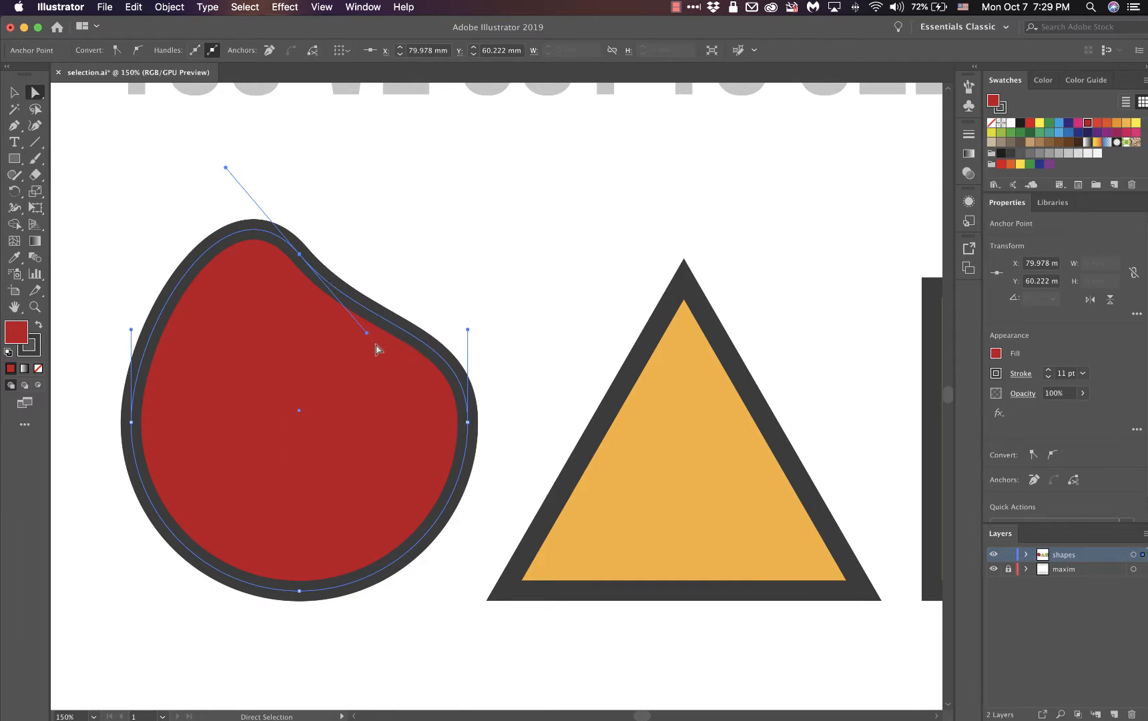
pyautogui.moveTo(366, 333); pyautogui.dragTo(746, 172)
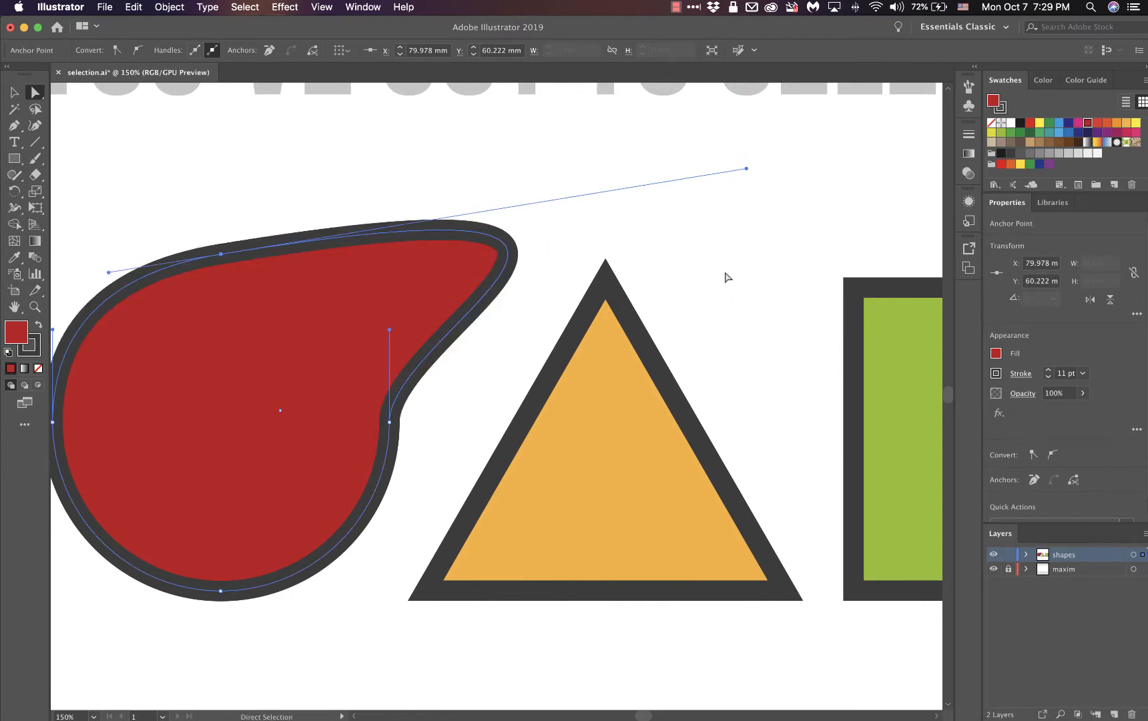
pyautogui.press('super+z')
pyautogui.press('super+z')
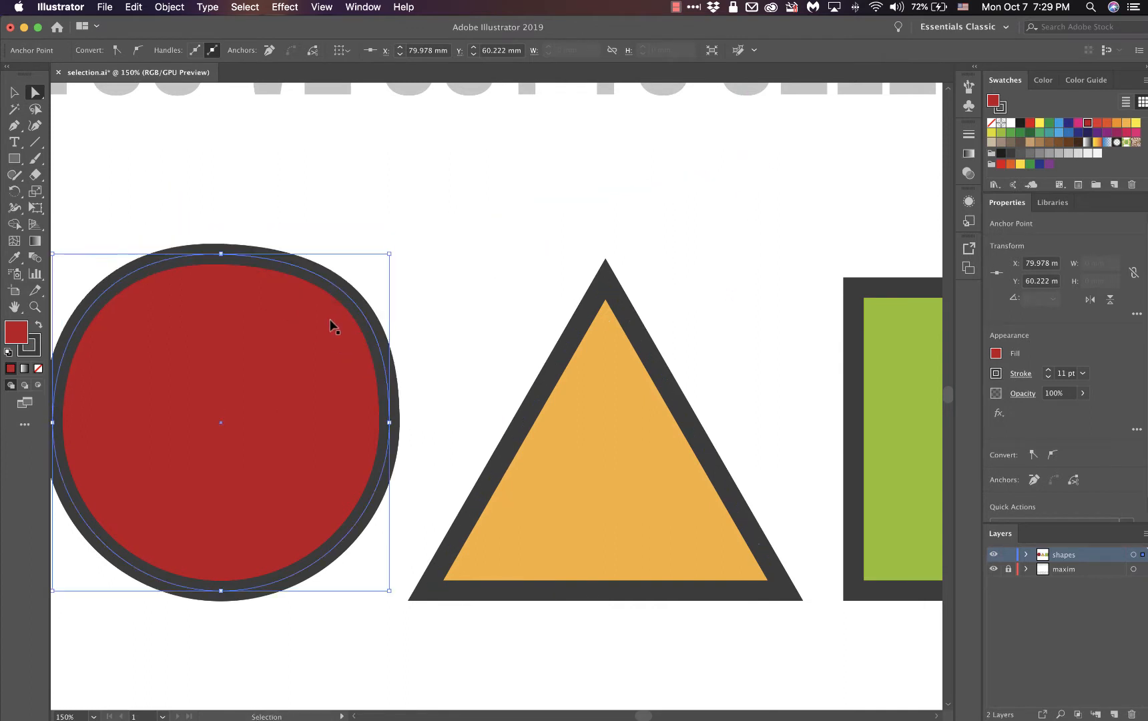
# Step: Undo all the handle edits on the red shape back to the original perfect circle
pyautogui.press('super+shift+z')
pyautogui.press('super+shift+z')
pyautogui.press('super+z')
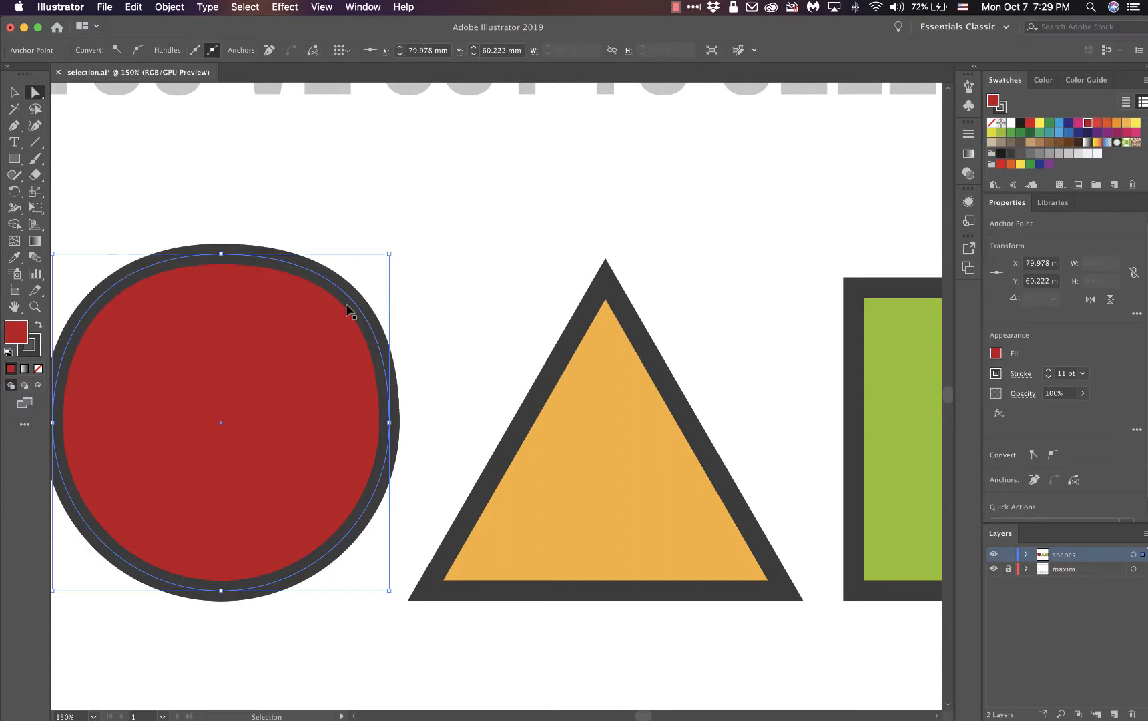
pyautogui.press('super+z')
pyautogui.press('super+z')
pyautogui.press('super+z')
pyautogui.press('super+z')
pyautogui.press('super+z')
pyautogui.press('super+z')
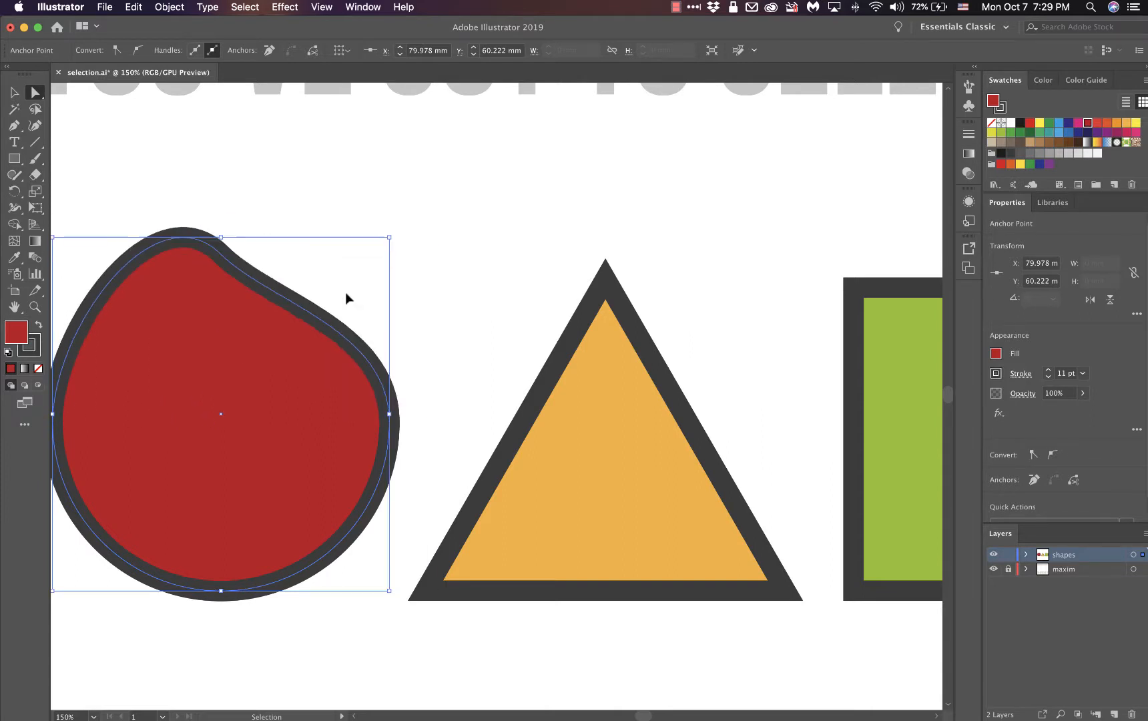
pyautogui.press('super+z')
pyautogui.press('super+z')
pyautogui.press('super+z')
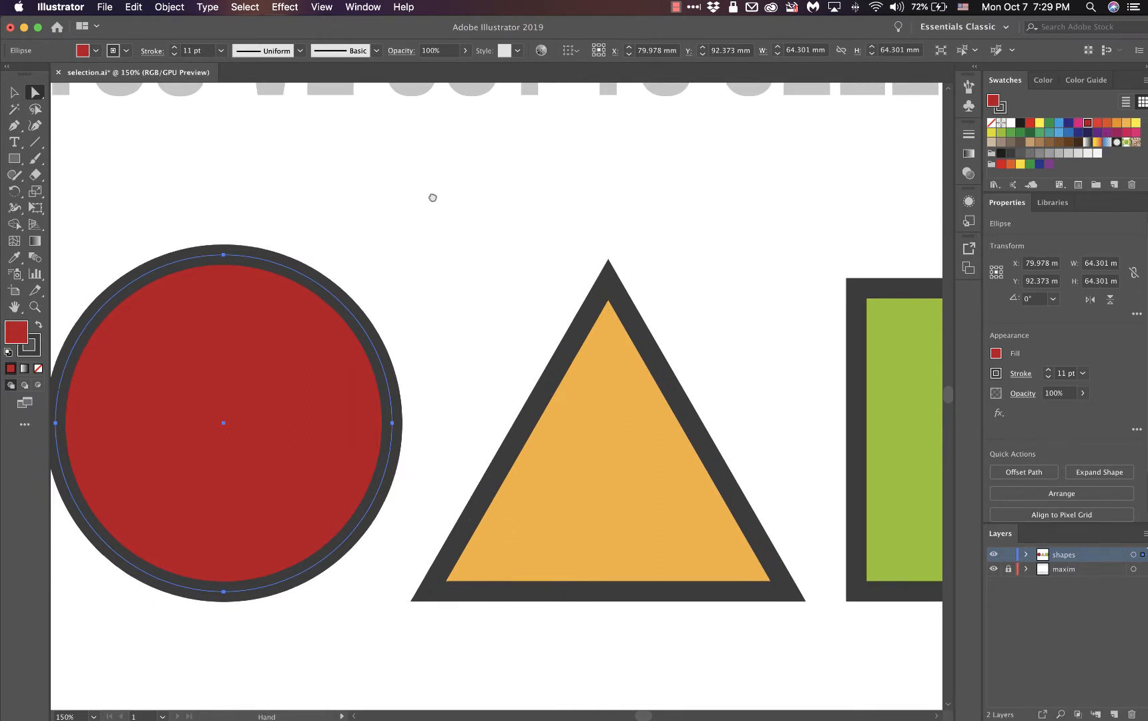
# Step: Select the red circle's top anchor point with Direct Selection, first directly and again by enclosing it in a marquee
pyautogui.moveTo(431, 195); pyautogui.dragTo(667, 209)
pyautogui.click(462, 268)
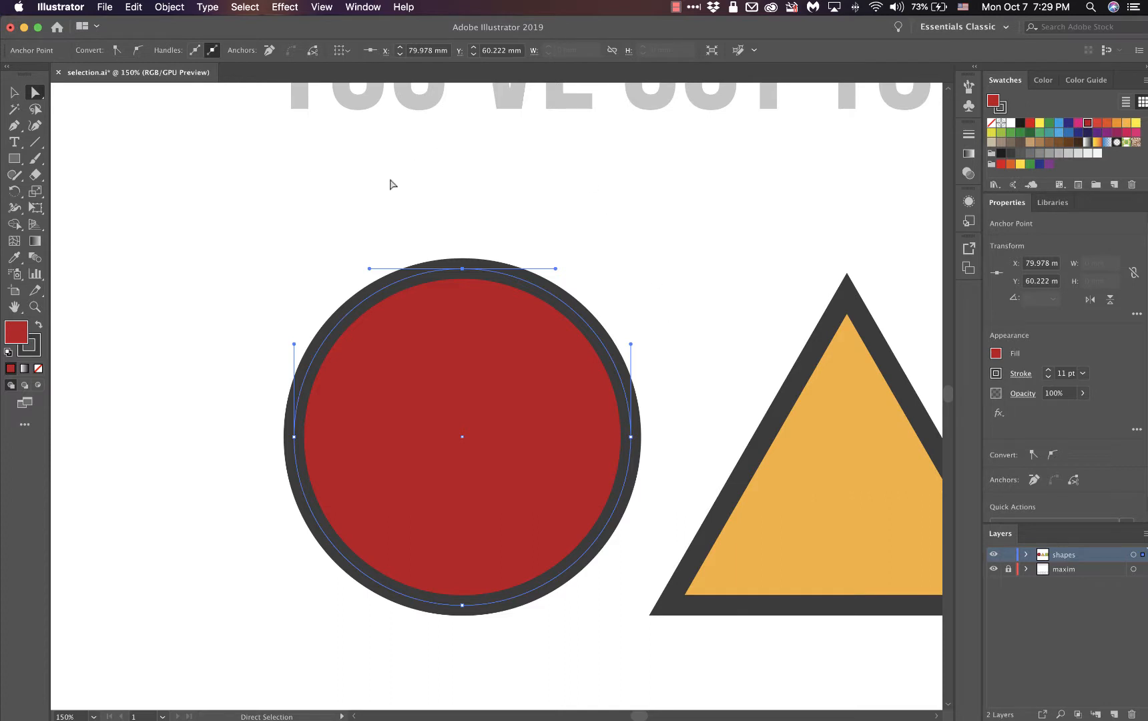
pyautogui.click(478, 212)
pyautogui.click(461, 268)
pyautogui.moveTo(419, 211); pyautogui.dragTo(485, 292)
pyautogui.moveTo(425, 189); pyautogui.dragTo(484, 283)
# Step: Select the circle's left anchor point, switch to its right anchor point, and clear the selection
pyautogui.click(297, 450)
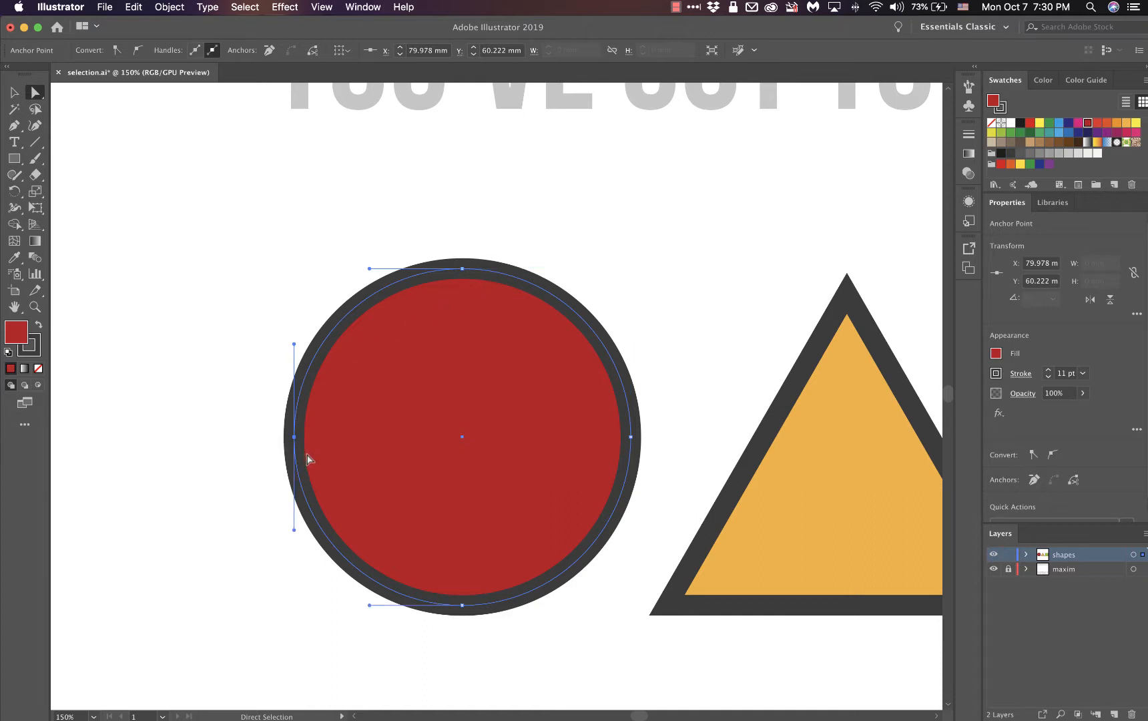
pyautogui.click(630, 437)
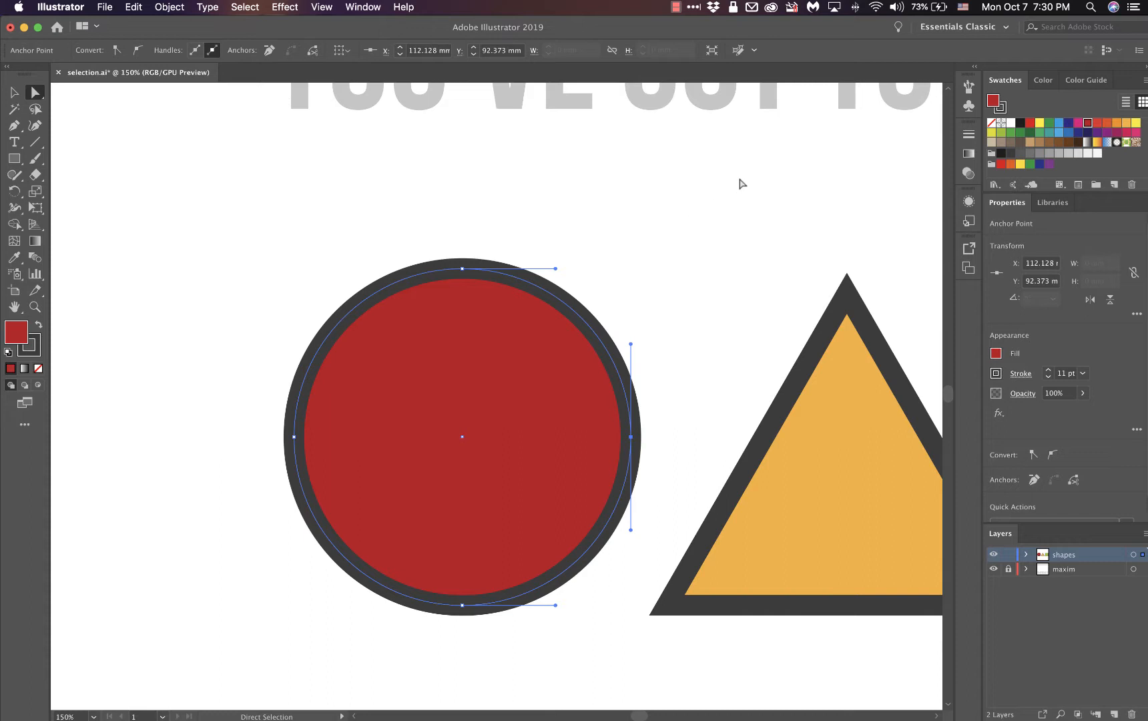
pyautogui.moveTo(739, 178); pyautogui.dragTo(678, 259)
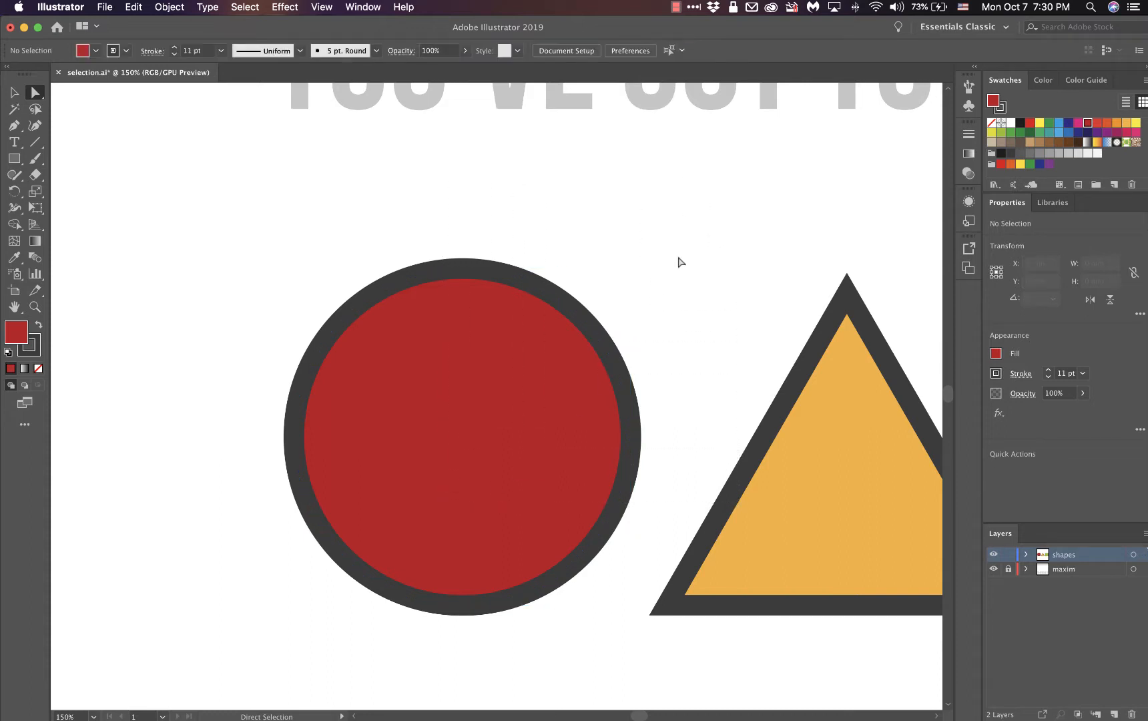
# Step: Select the circle's top and right anchor points together, try moving their segment outward and far inward, and undo both moves
pyautogui.click(497, 285)
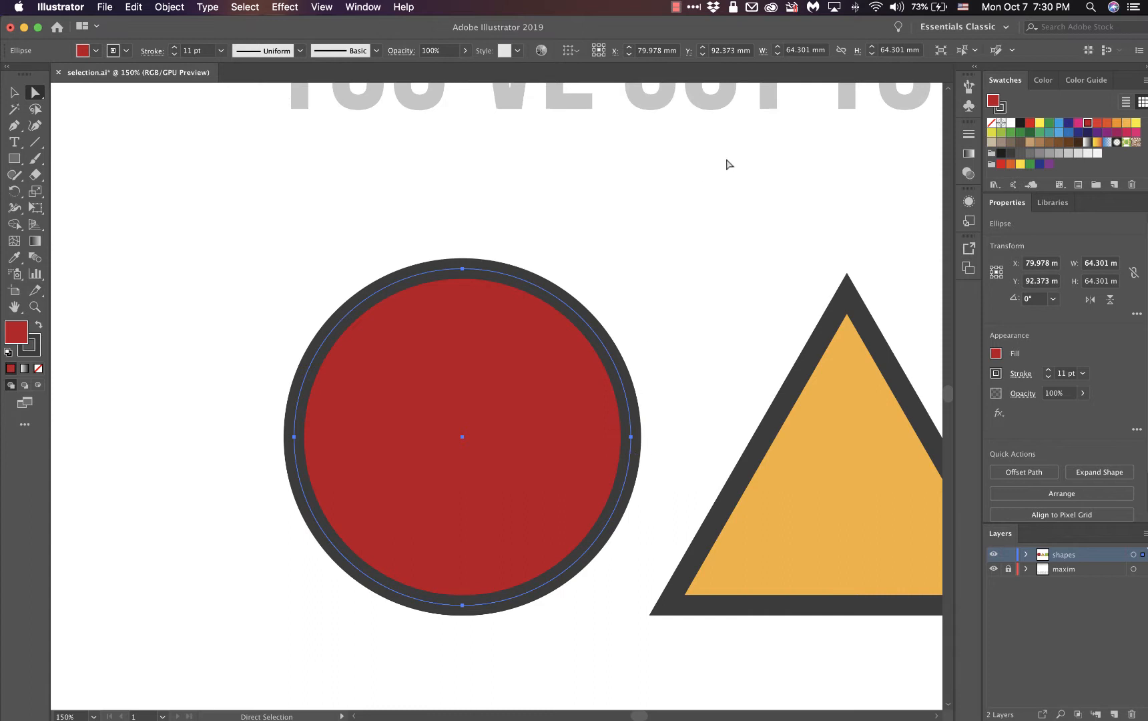
pyautogui.moveTo(727, 159); pyautogui.dragTo(459, 452)
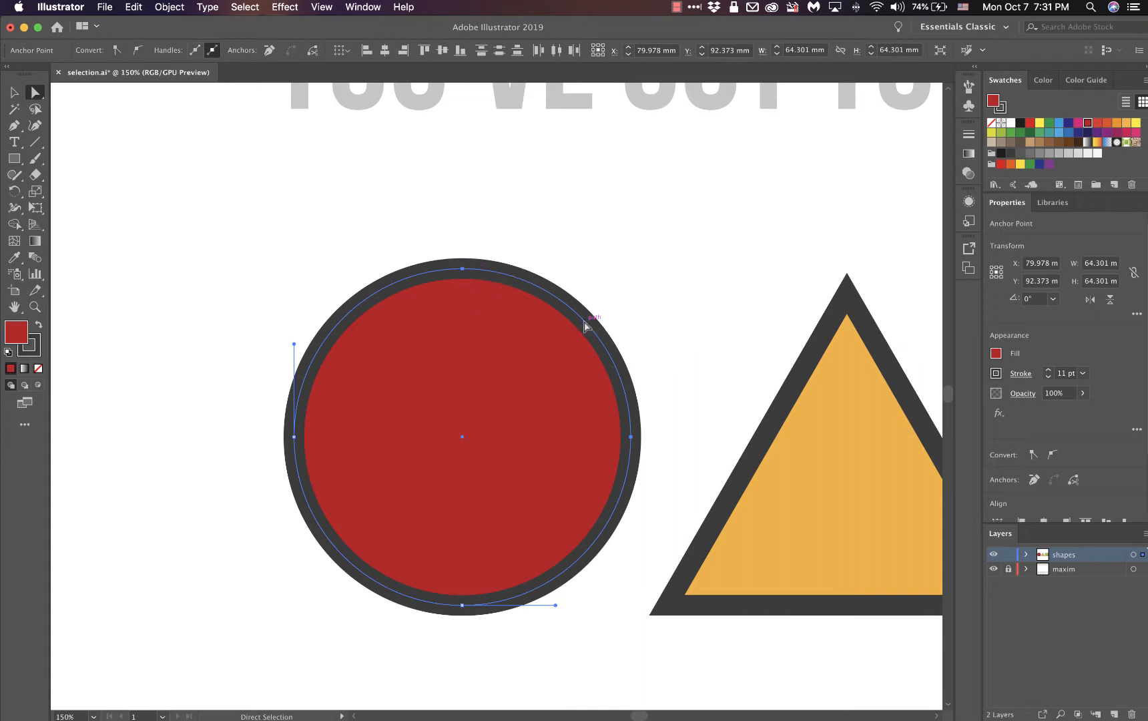
pyautogui.moveTo(584, 325); pyautogui.dragTo(680, 227)
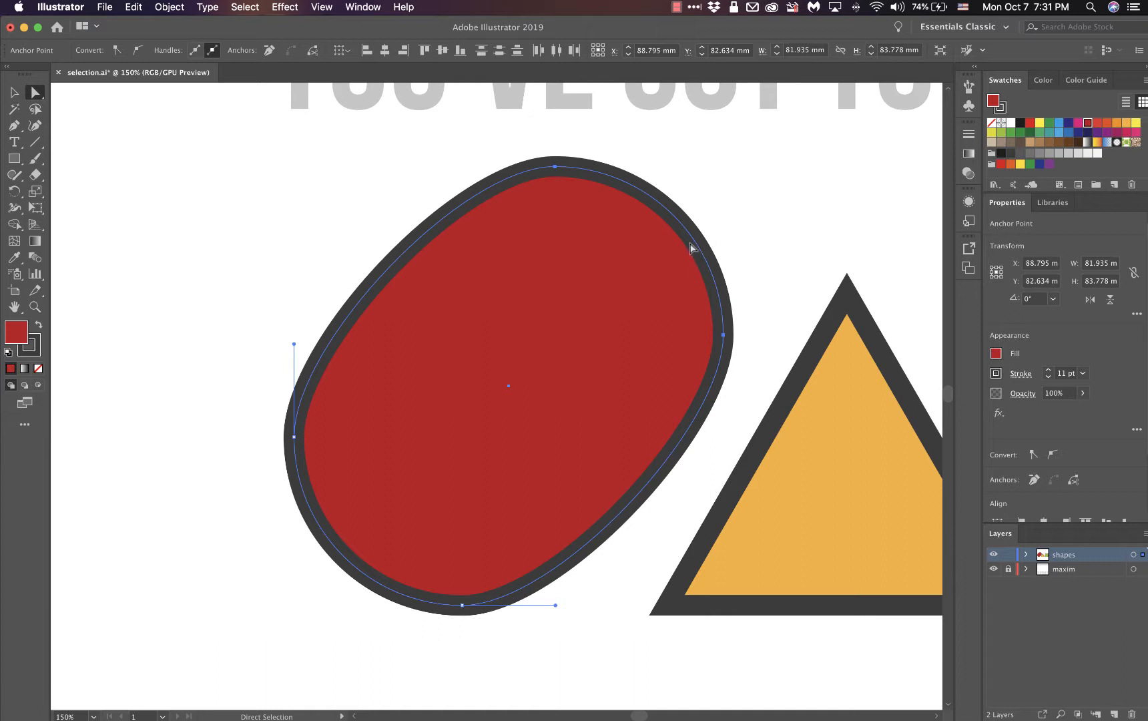
pyautogui.moveTo(683, 236); pyautogui.dragTo(490, 403)
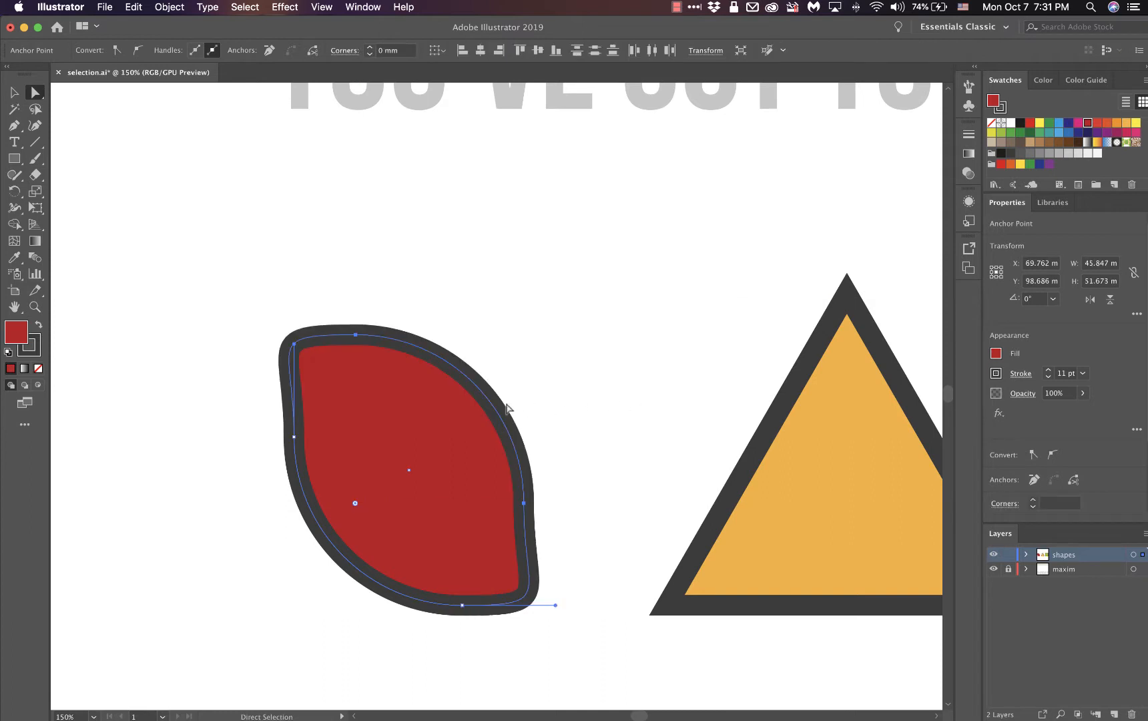
pyautogui.press('super+z')
pyautogui.press('super+z')
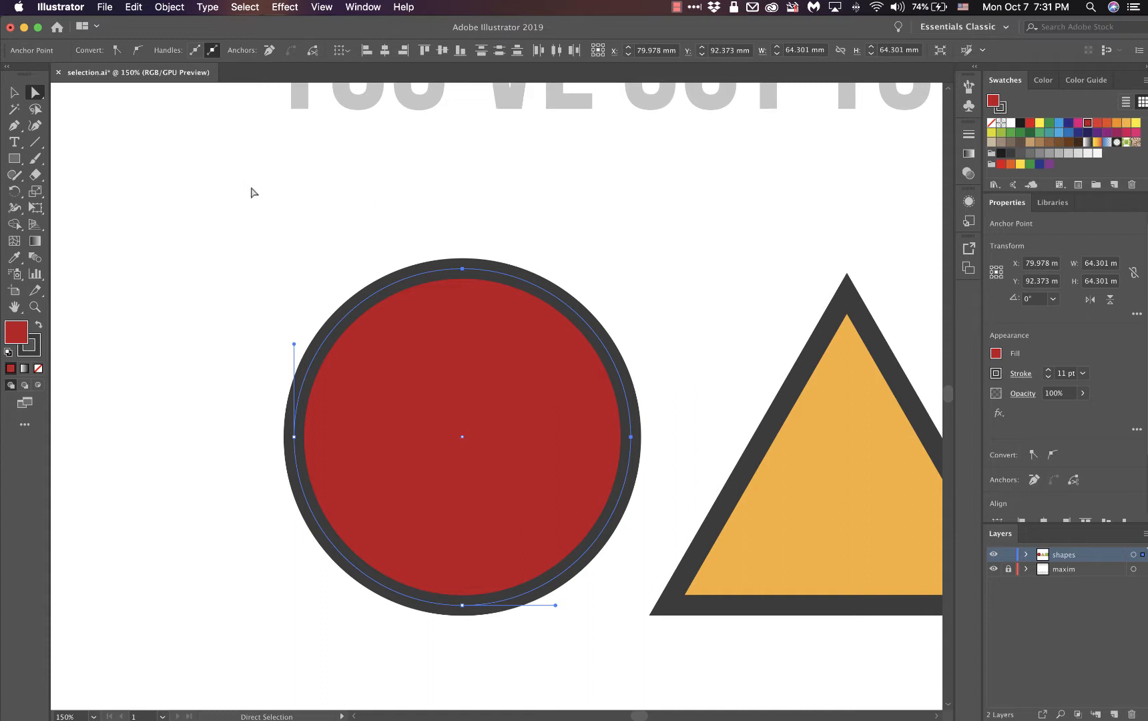
# Step: Compare selecting the circle's upper-left path segment, its whole fill, and its lower-right path segment, deselecting after each
pyautogui.click(232, 235)
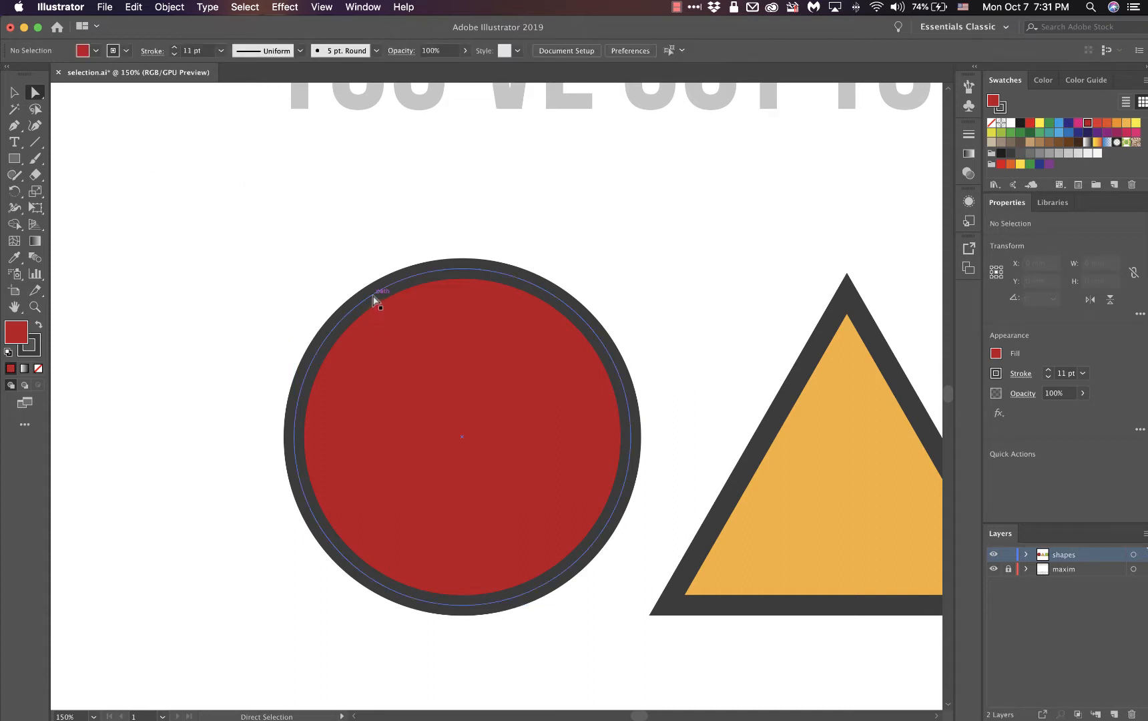
pyautogui.click(334, 332)
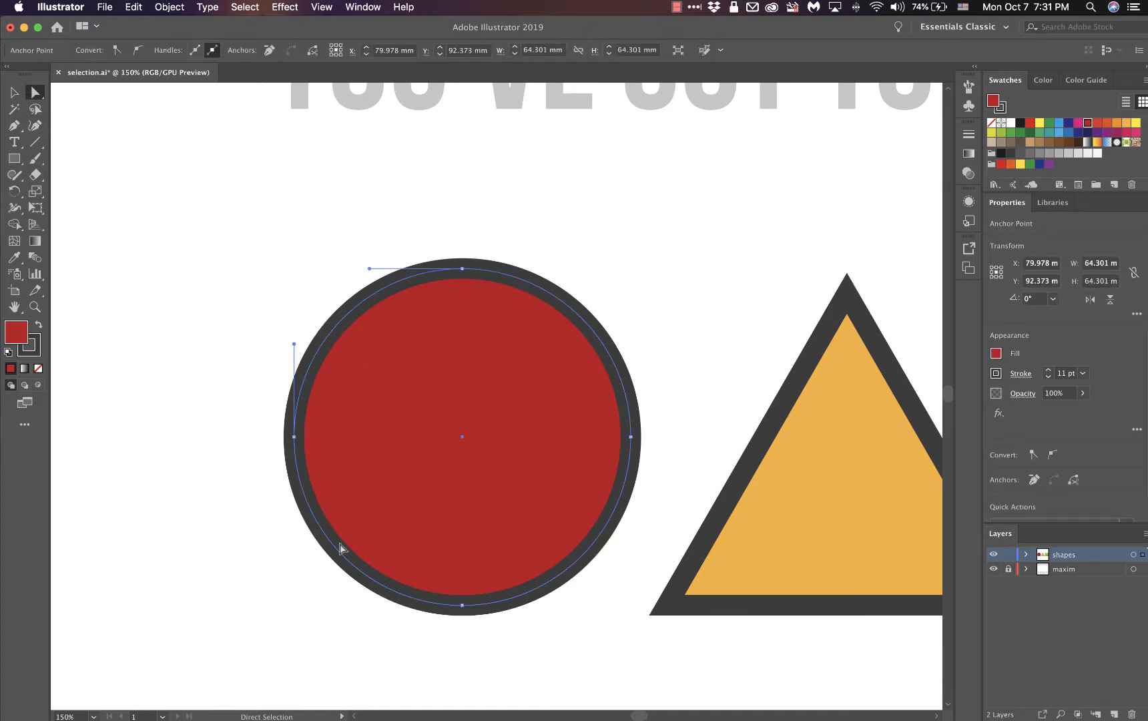
pyautogui.click(497, 649)
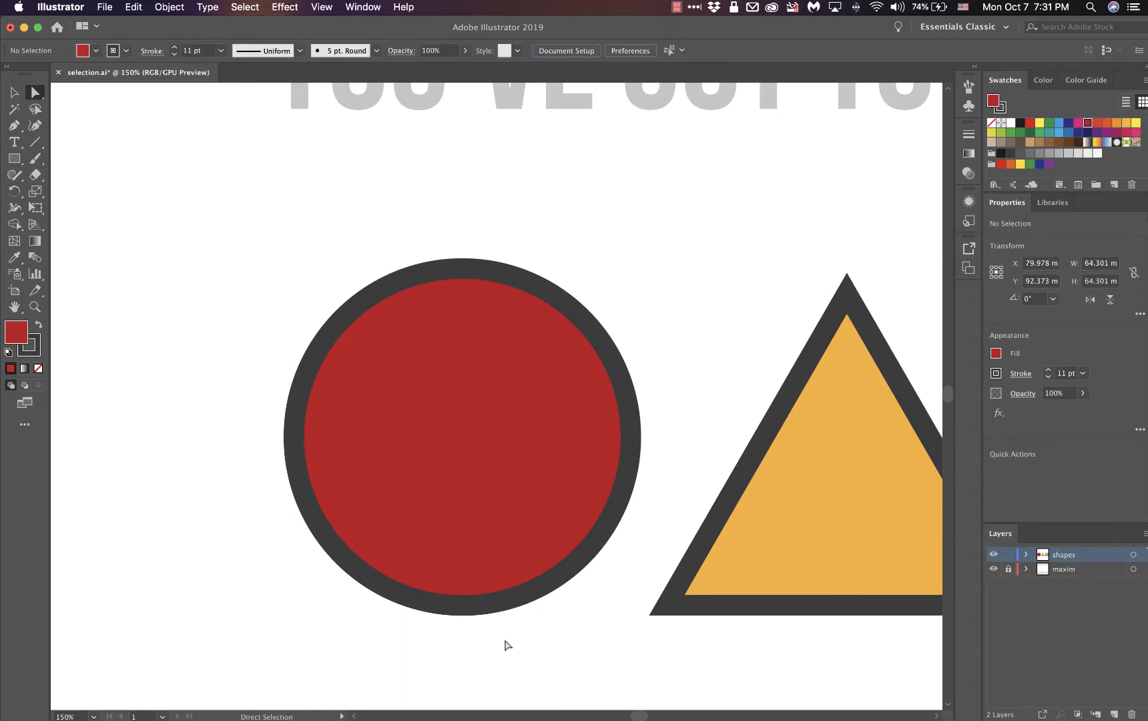
pyautogui.click(492, 515)
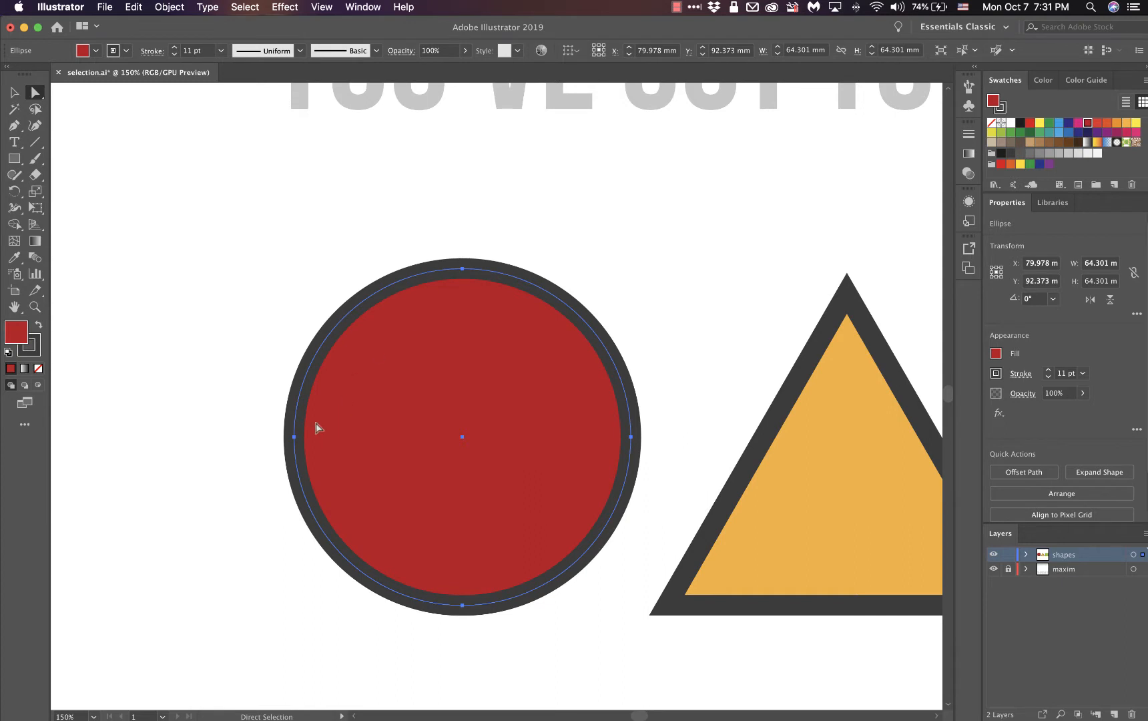
pyautogui.click(584, 649)
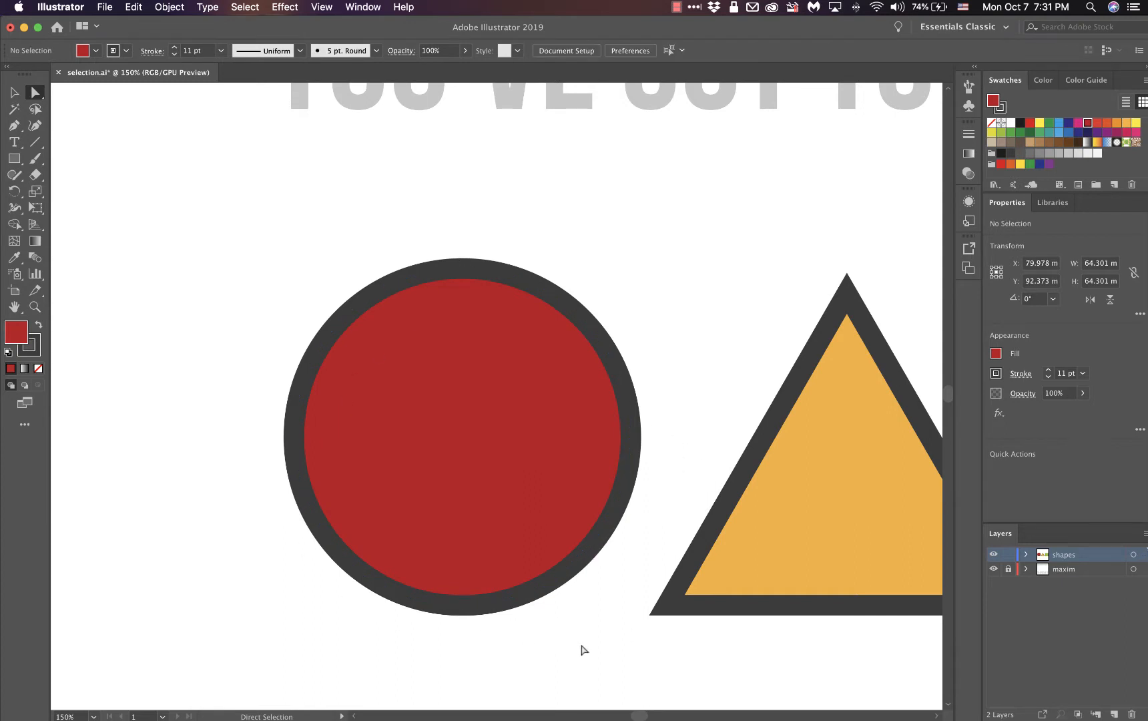
pyautogui.click(610, 516)
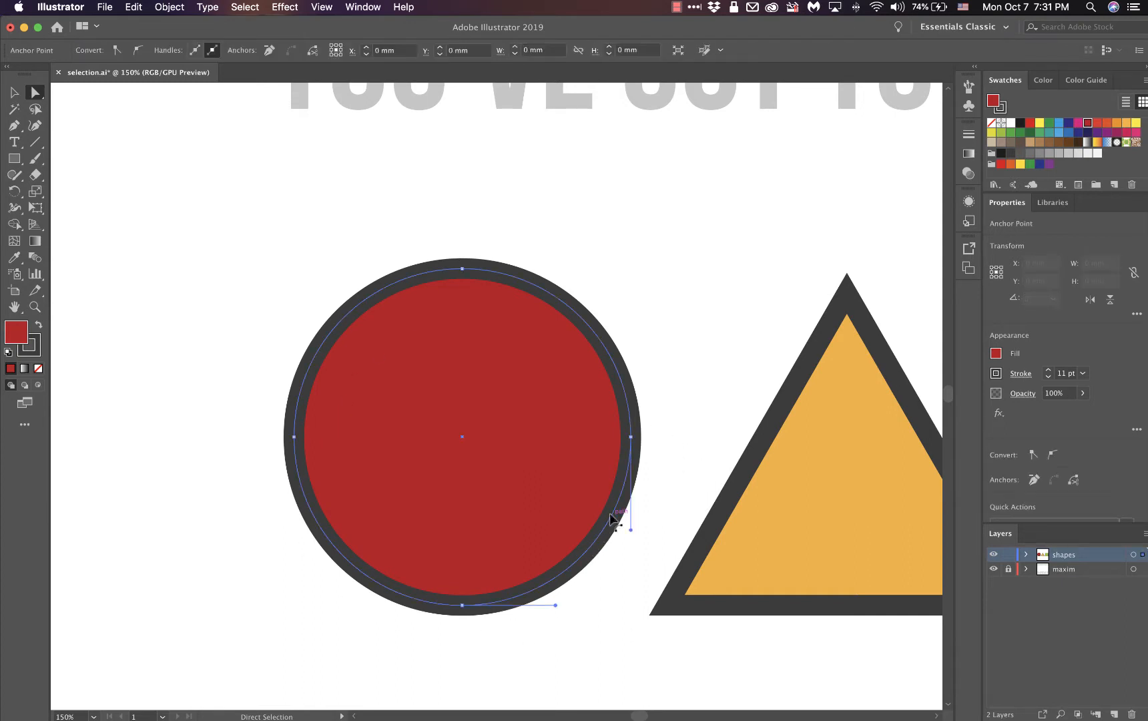
pyautogui.click(674, 660)
# Step: Select the whole circle by its fill, try moving it up and to the right, undo the move, and deselect it
pyautogui.click(446, 443)
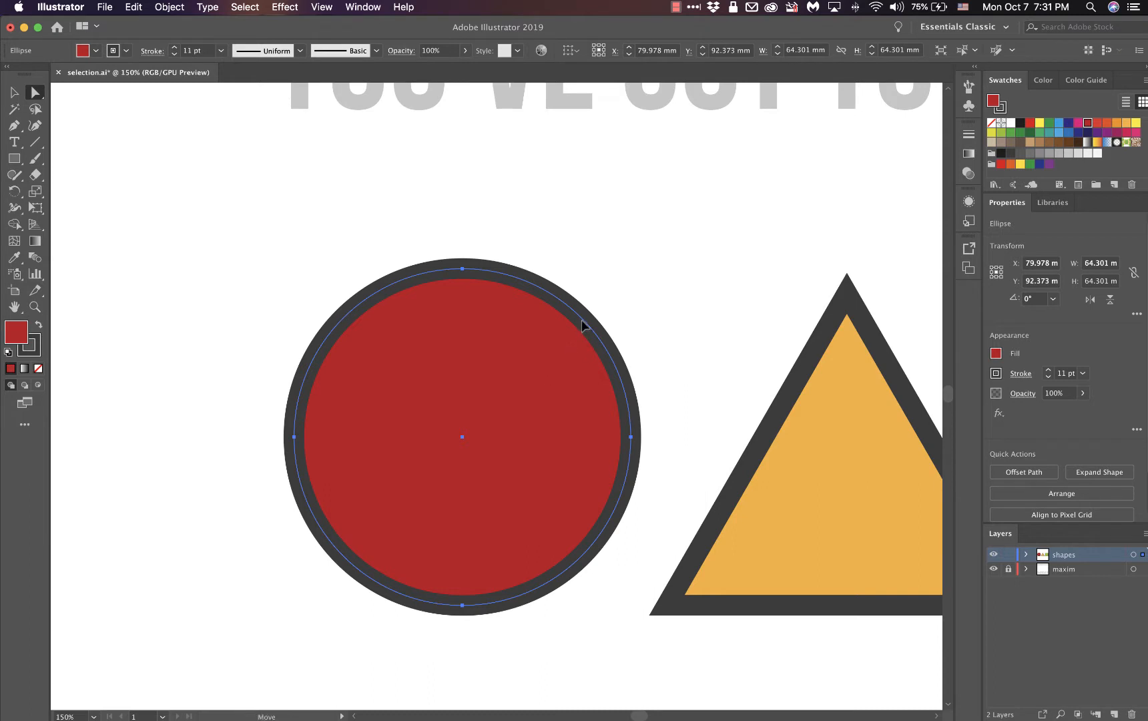
pyautogui.moveTo(582, 327); pyautogui.dragTo(638, 265)
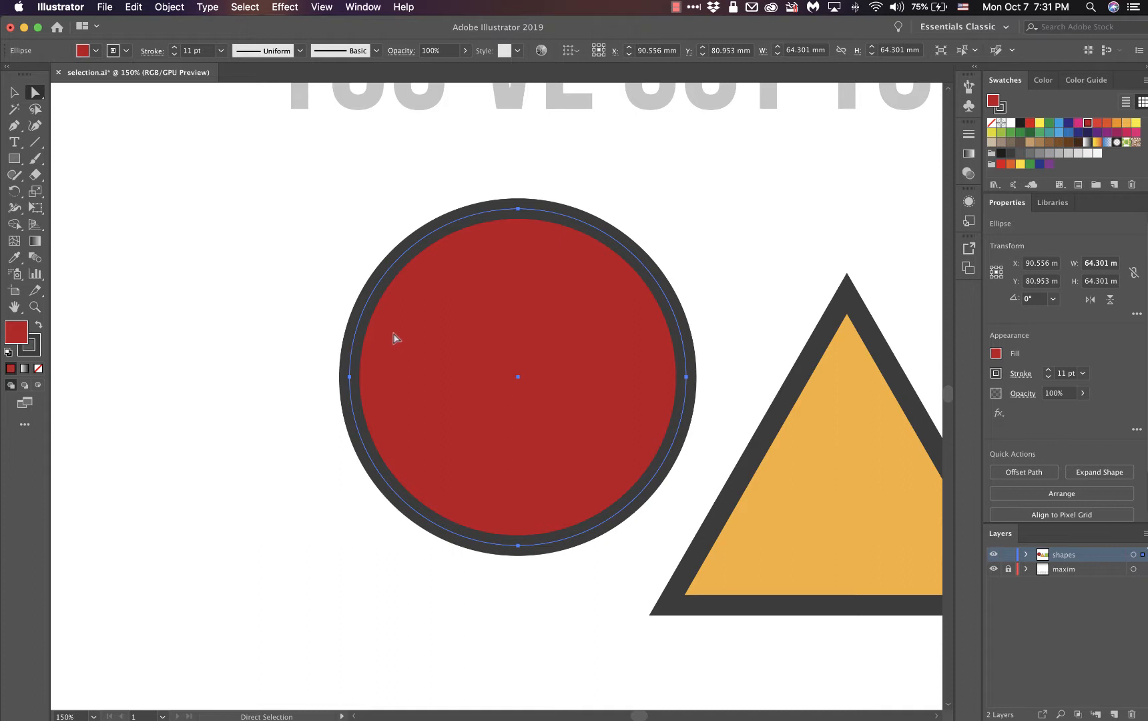
pyautogui.press('super+z')
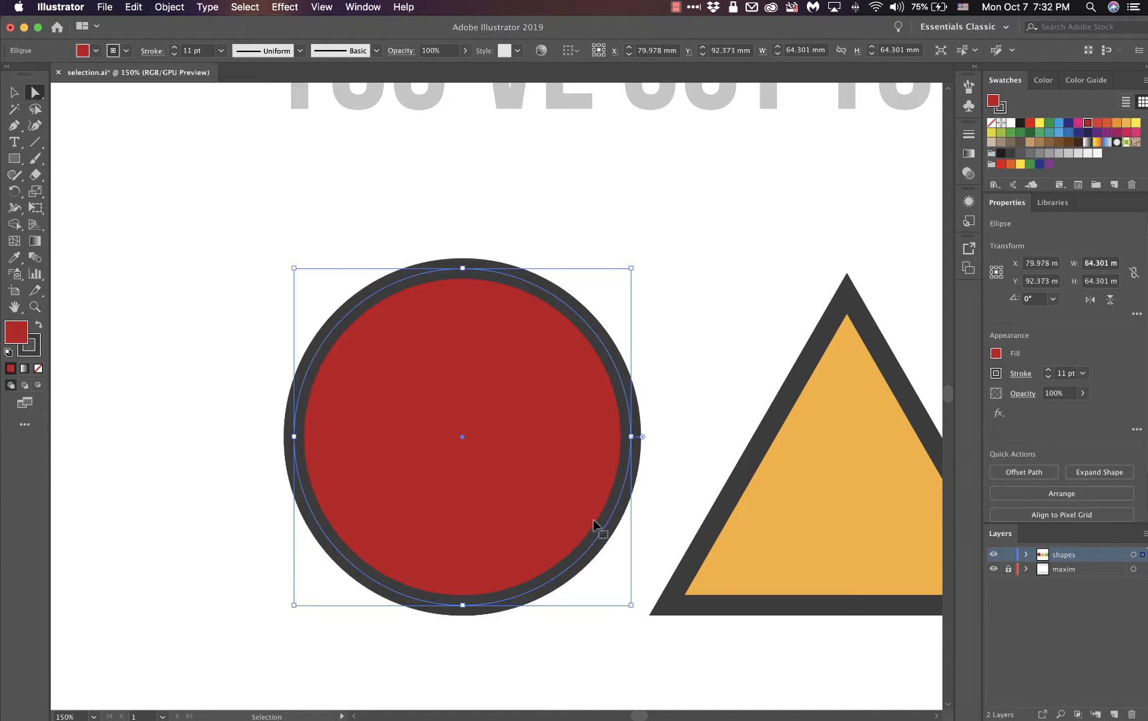
pyautogui.click(612, 286)
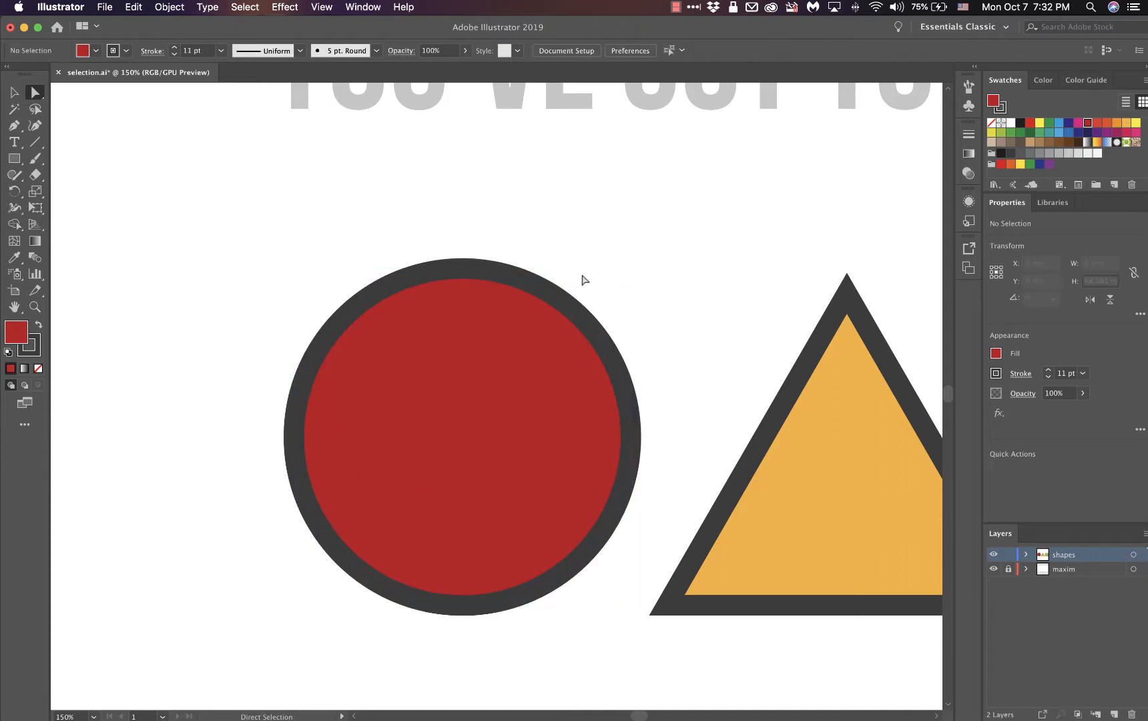
# Step: Convert the circle's top anchor point to a corner and raise it to a Y position of about 53.8 mm, forming a teardrop
pyautogui.click(462, 269)
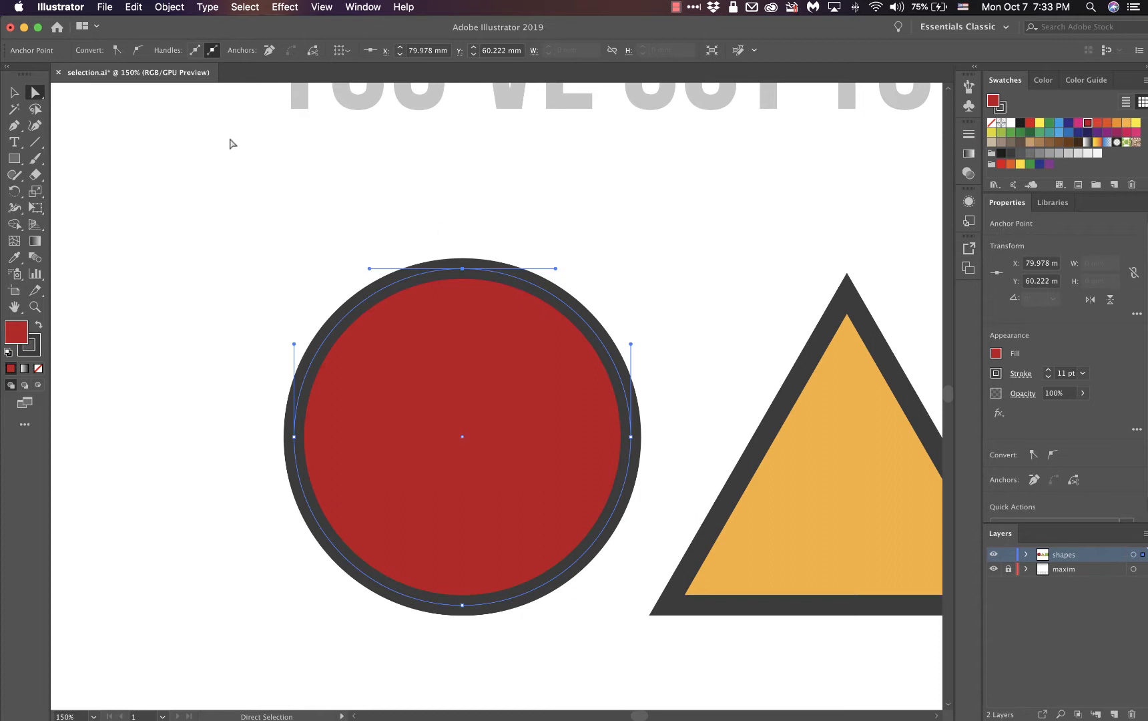
pyautogui.click(117, 51)
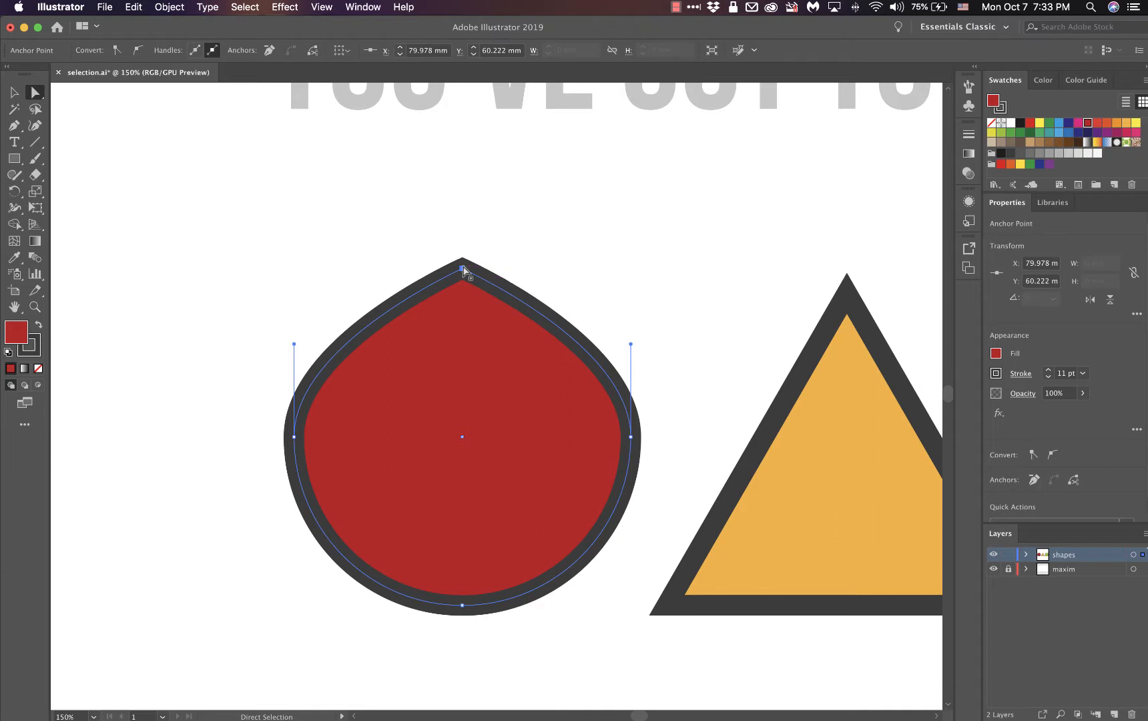
pyautogui.moveTo(459, 265); pyautogui.dragTo(460, 244)
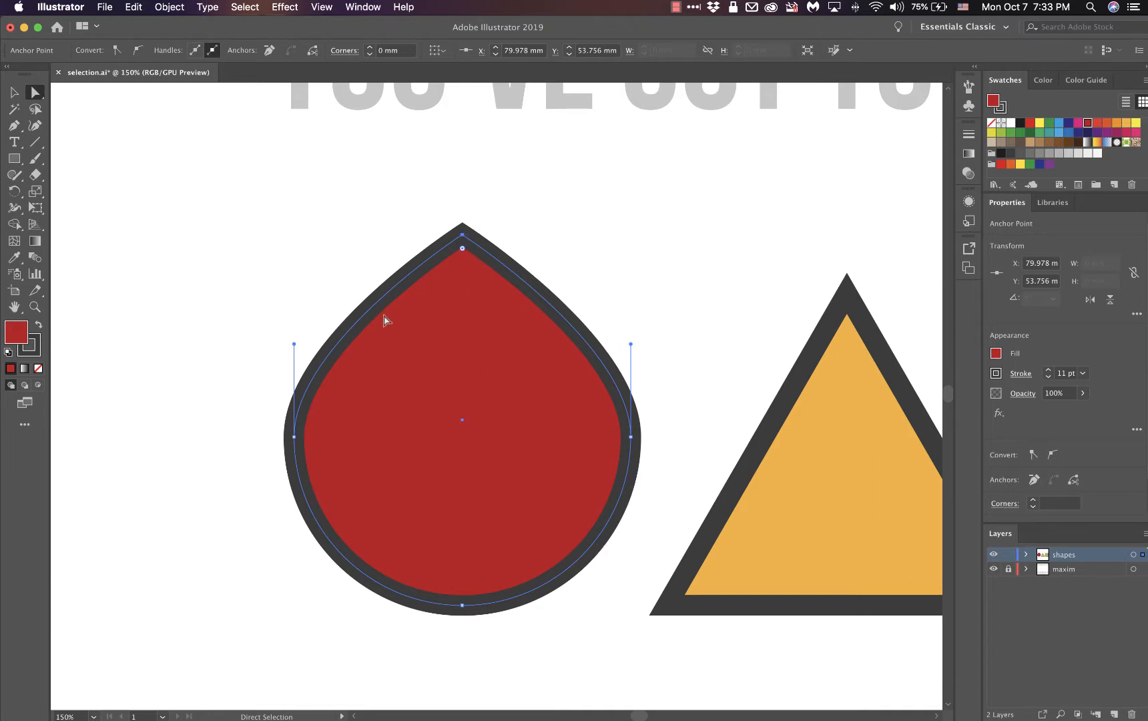
pyautogui.click(461, 244)
# Step: Convert the orange triangle's top anchor point to smooth, and reselect that point to show its handles
pyautogui.moveTo(646, 216); pyautogui.dragTo(492, 218)
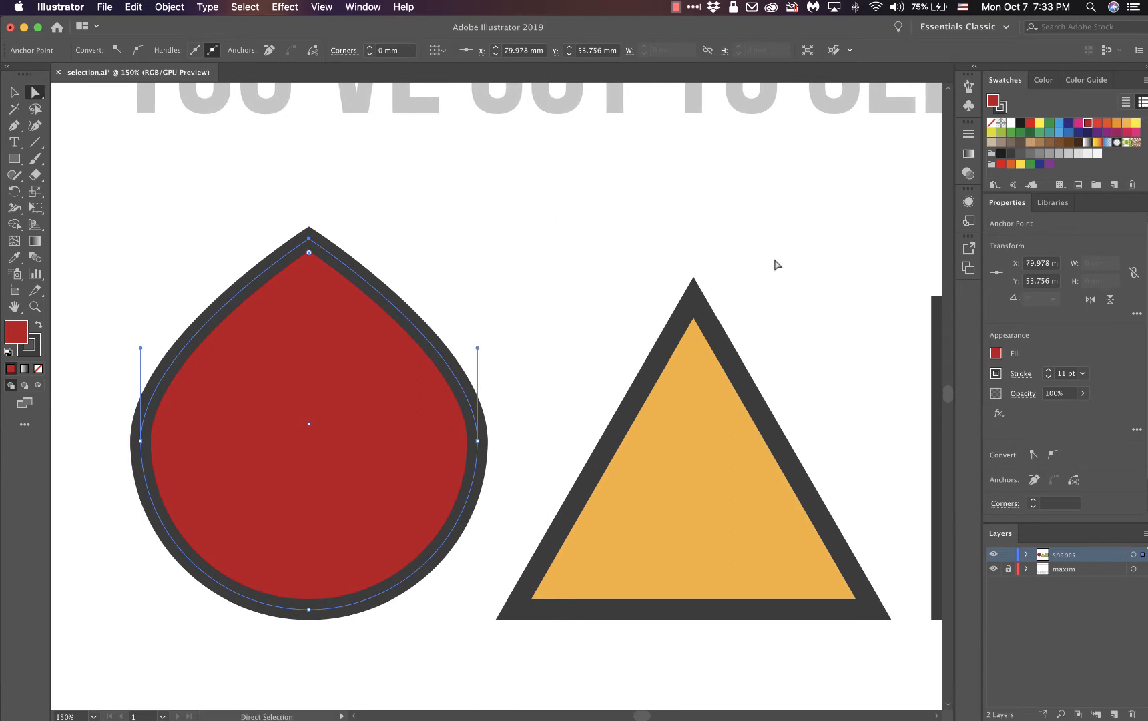
pyautogui.click(693, 300)
pyautogui.click(692, 300)
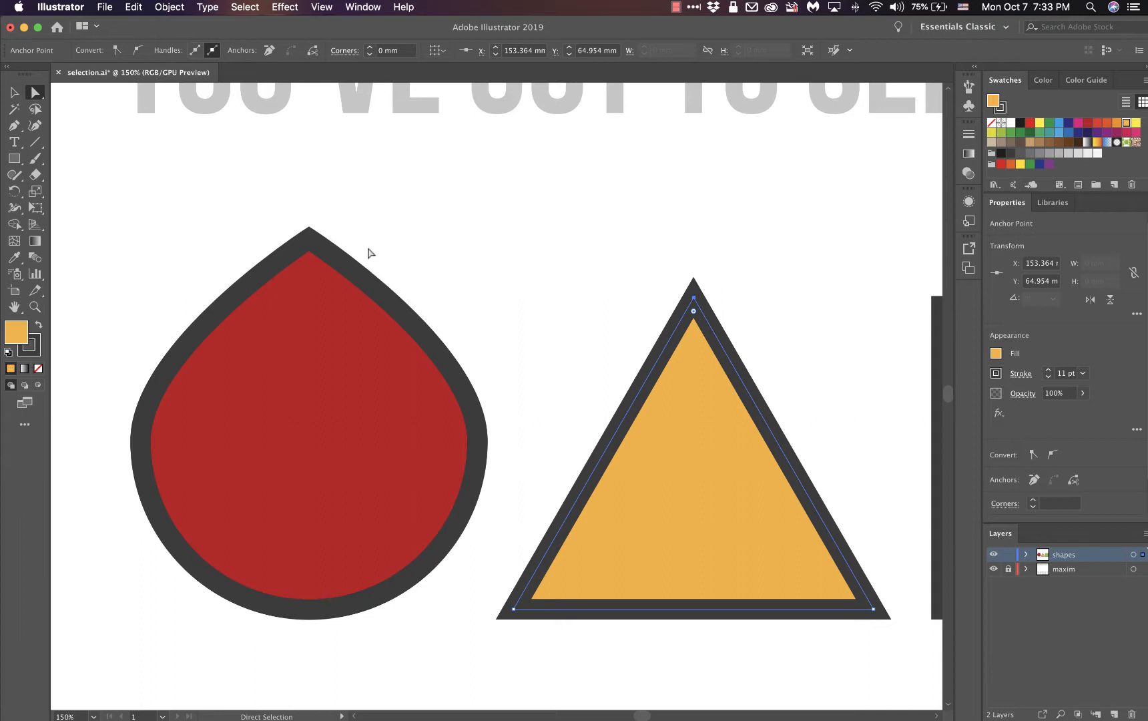
pyautogui.click(138, 51)
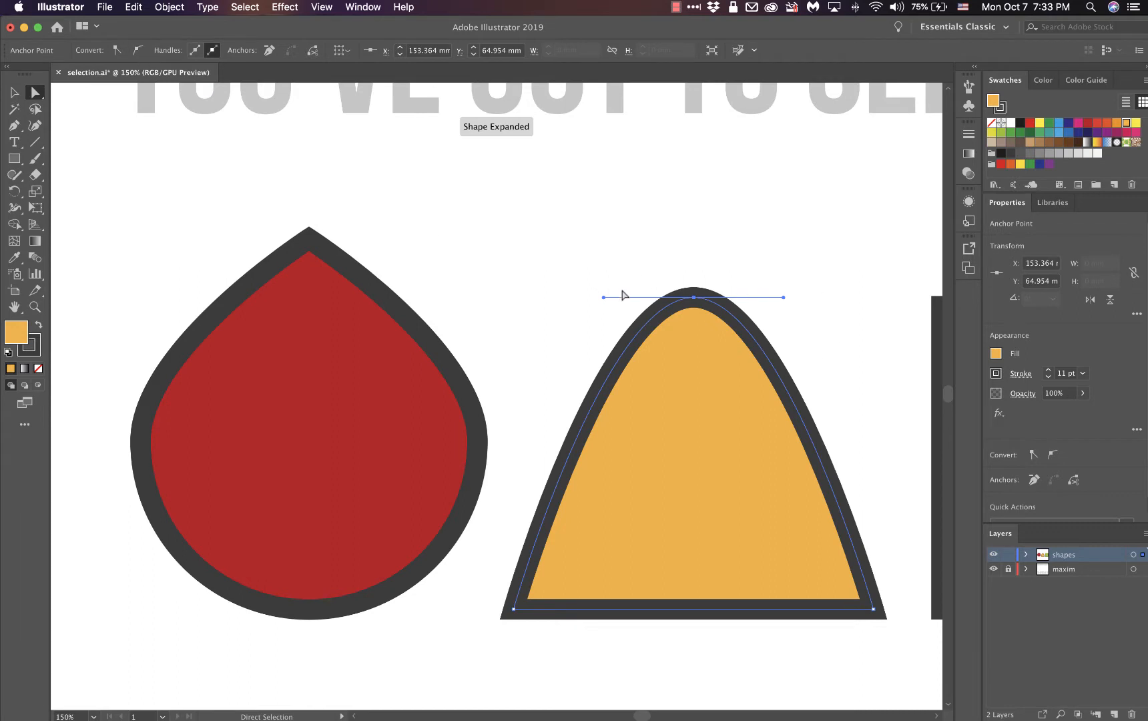
pyautogui.click(760, 259)
pyautogui.click(691, 301)
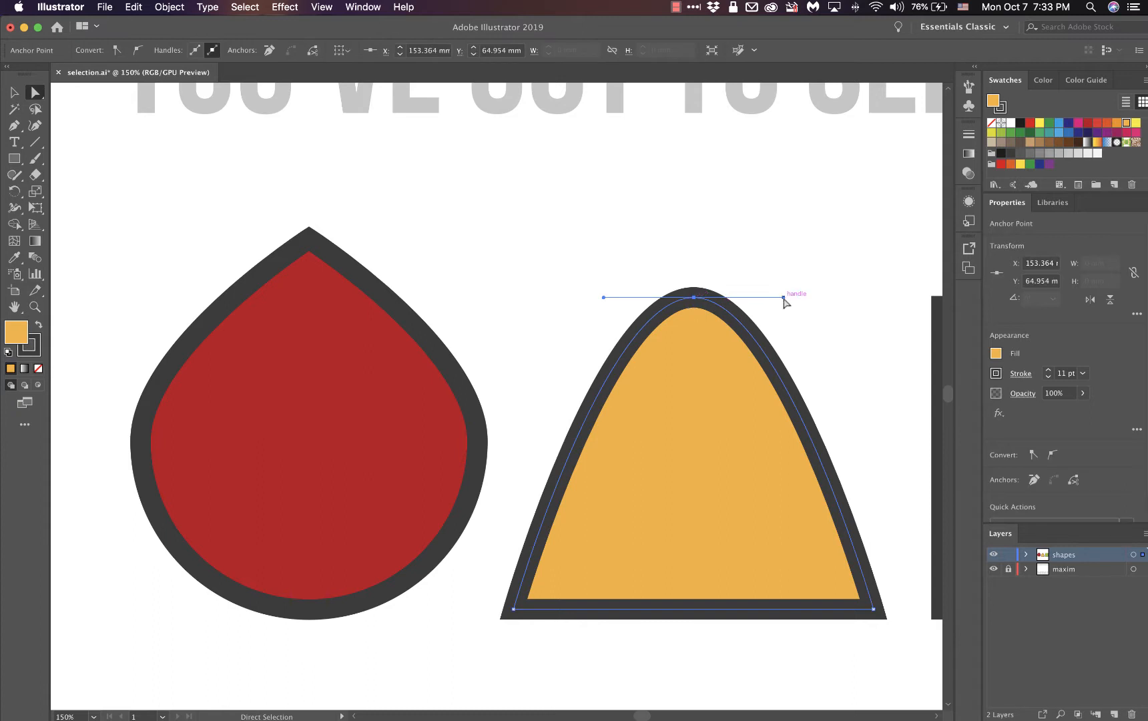
# Step: Try pulling the right handle of the orange shape's top anchor far up and to the right, and undo the handle changes
pyautogui.moveTo(783, 297); pyautogui.dragTo(885, 182)
pyautogui.click(694, 296)
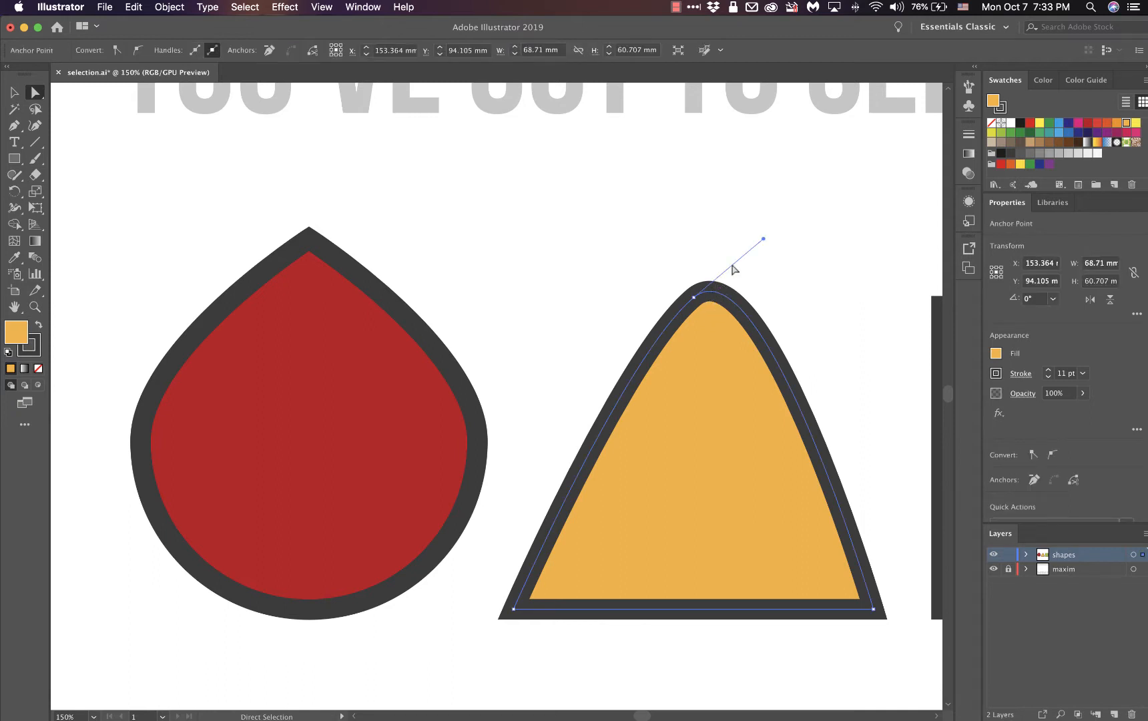
pyautogui.moveTo(763, 238); pyautogui.dragTo(905, 133)
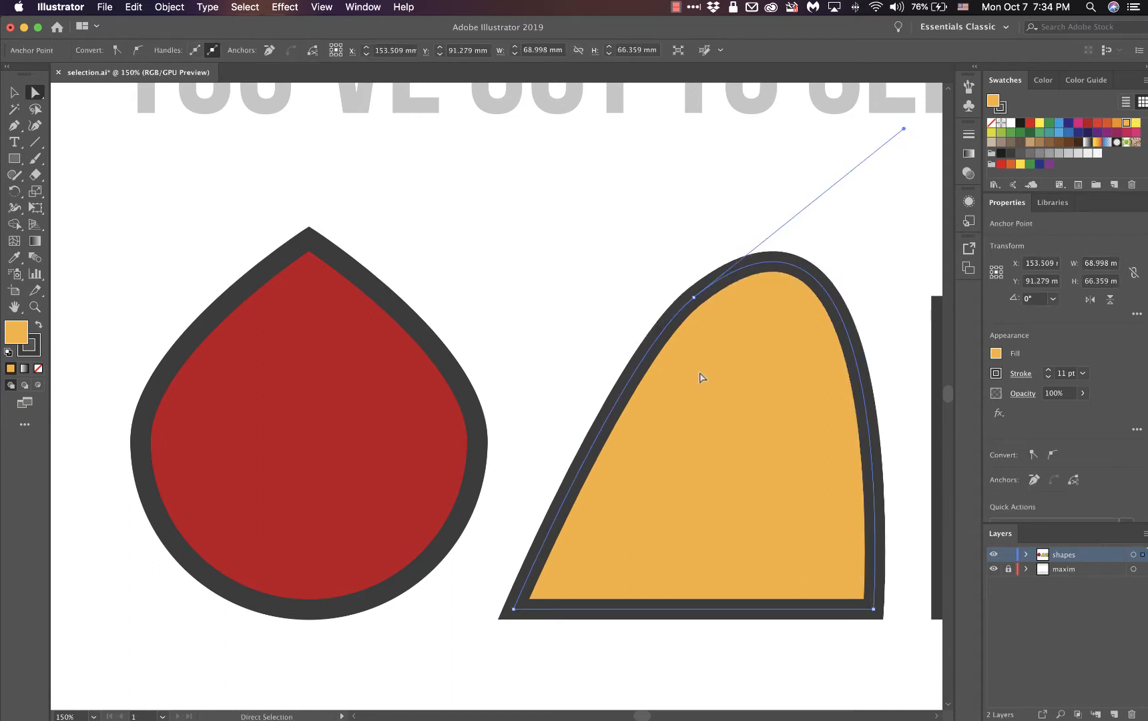
pyautogui.press('super+z')
pyautogui.press('super+z')
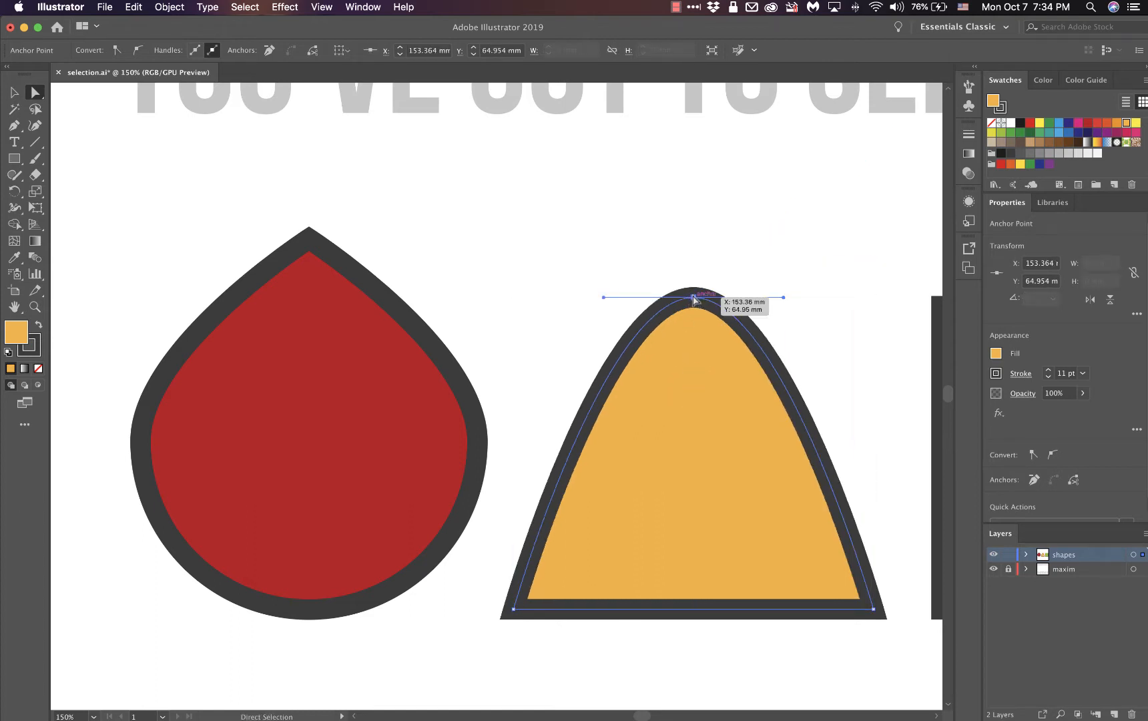
# Step: Move the orange shape's top anchor up and back down to a Y of about 68.5 mm, and tilt its right handle upward
pyautogui.moveTo(694, 298); pyautogui.dragTo(694, 210)
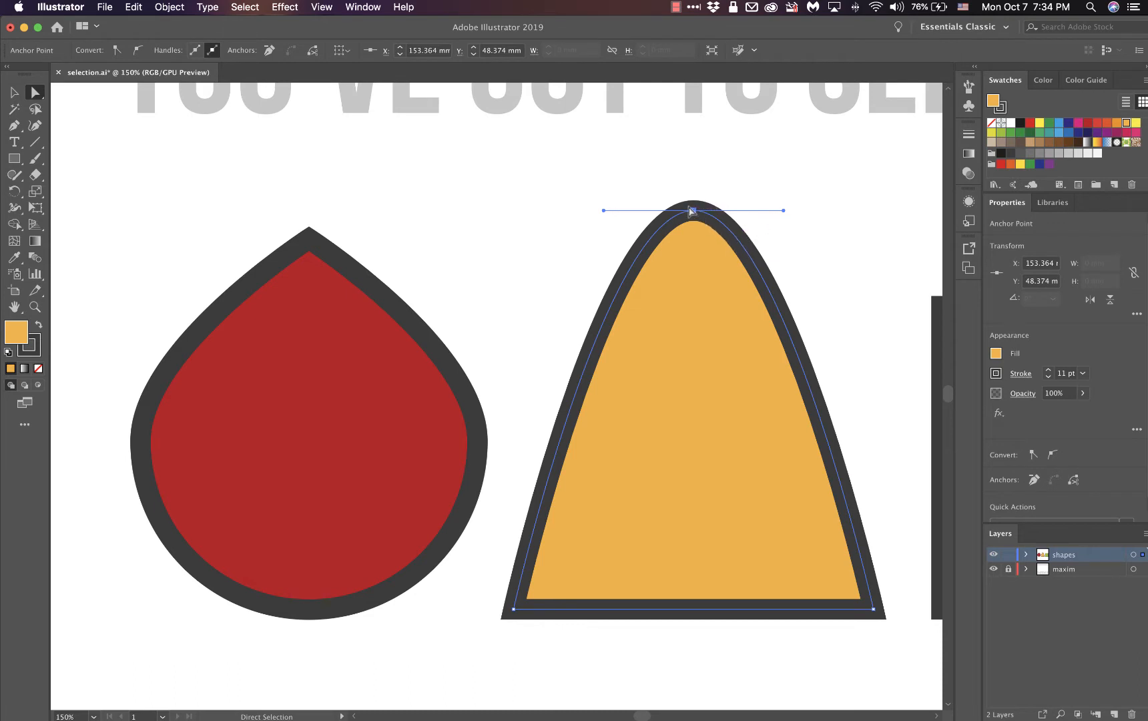
pyautogui.moveTo(694, 212); pyautogui.dragTo(693, 315)
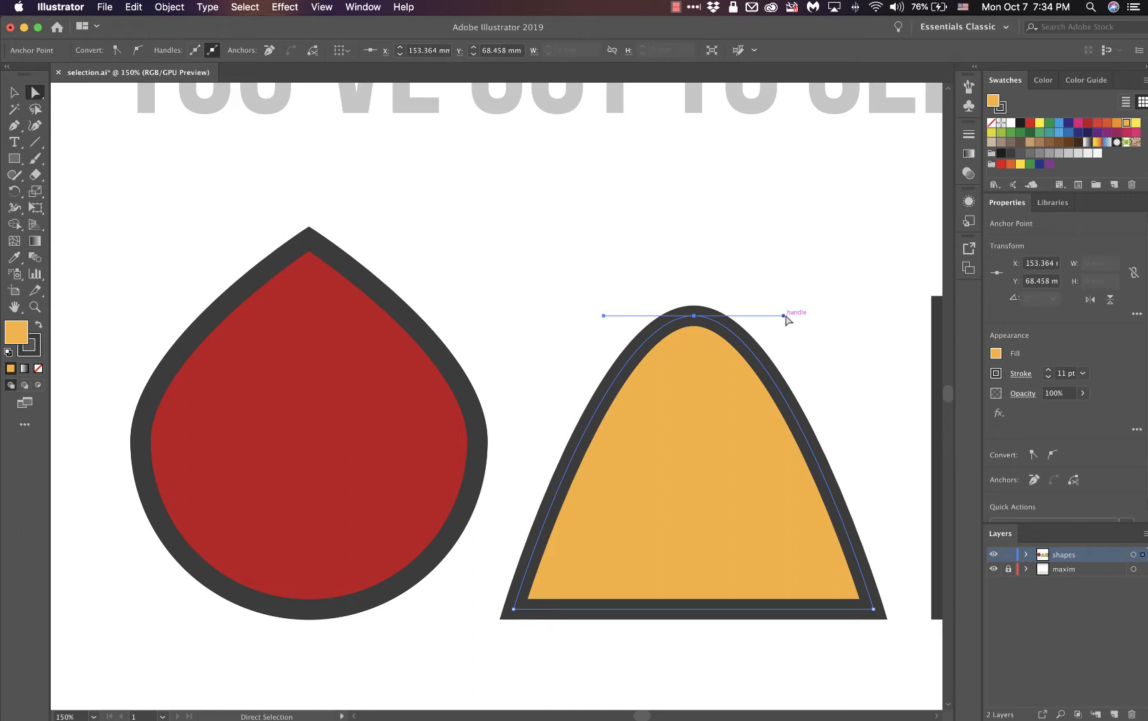
pyautogui.moveTo(784, 318); pyautogui.dragTo(780, 274)
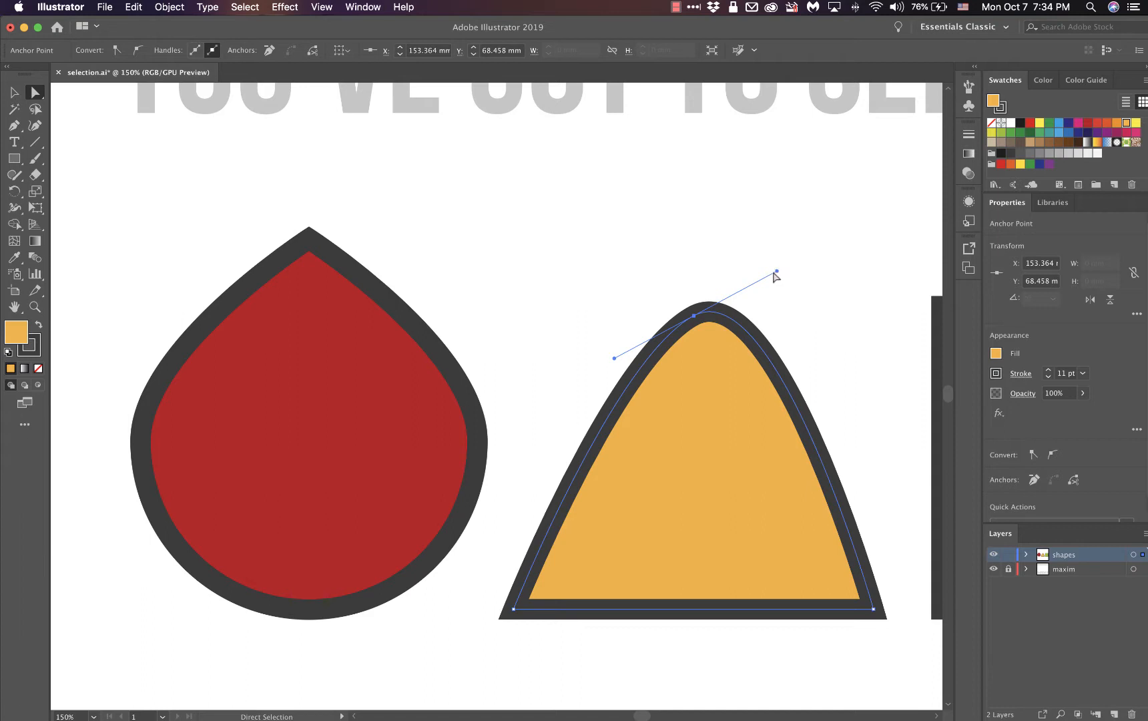
# Step: Pull the right handle of the orange shape's top anchor up and outward, bring it back nearly level, and reselect the anchor
pyautogui.moveTo(775, 273); pyautogui.dragTo(844, 231)
pyautogui.click(711, 308)
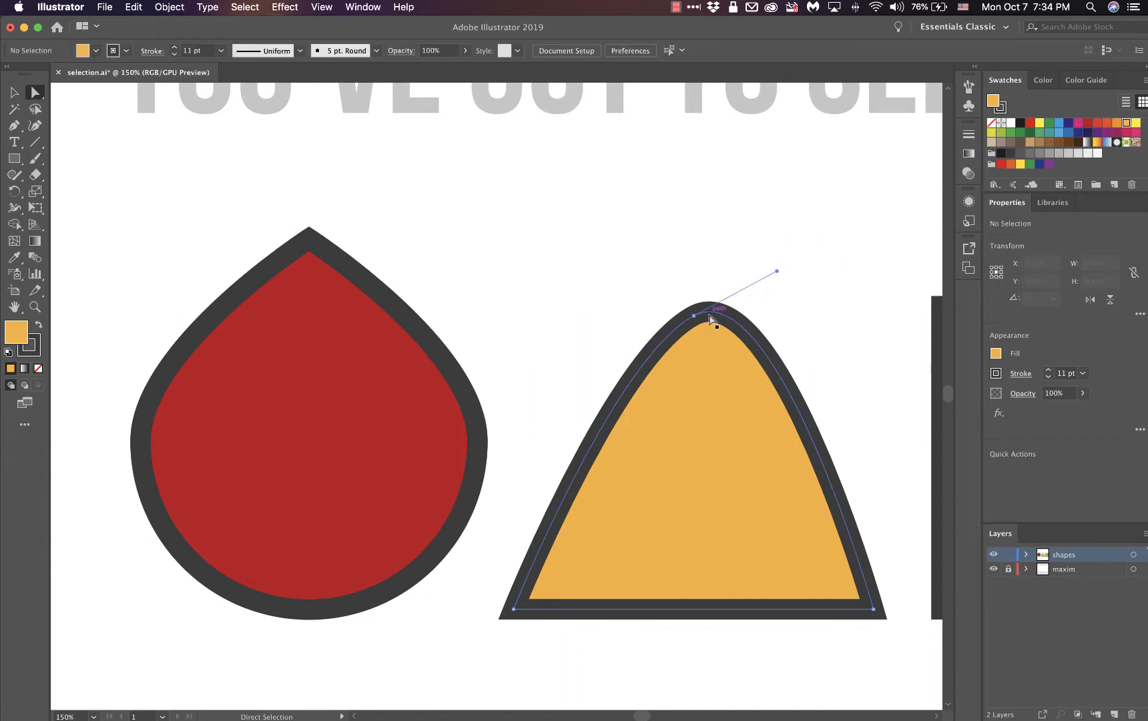
pyautogui.moveTo(776, 271); pyautogui.dragTo(874, 195)
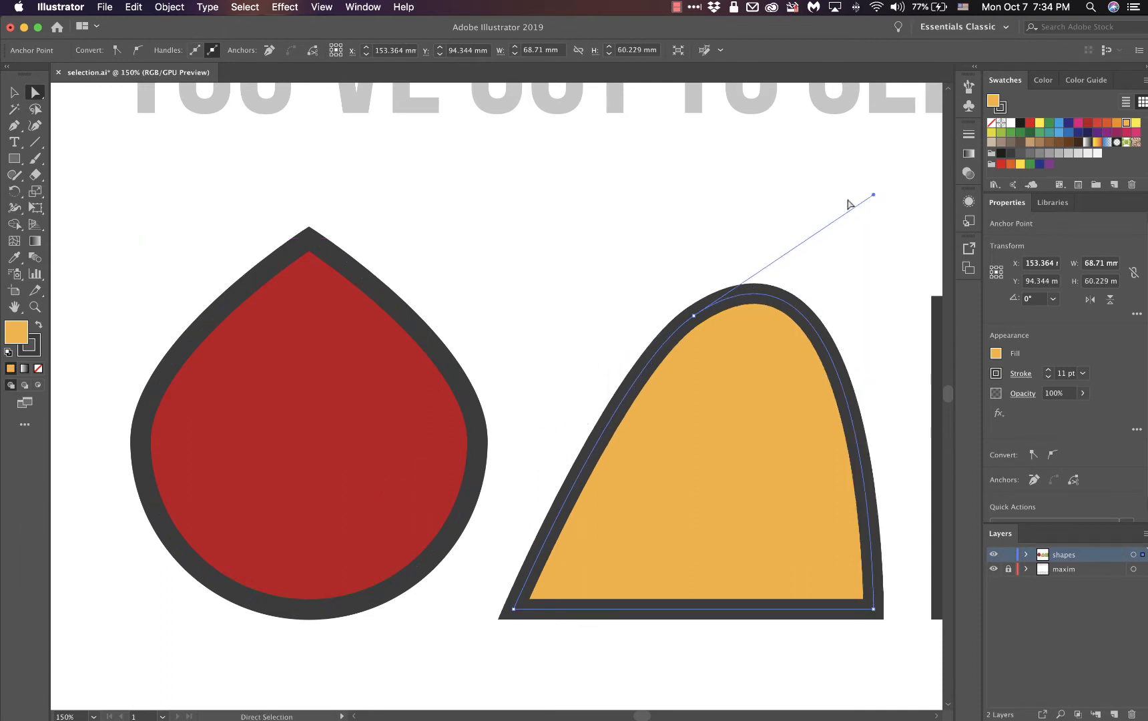
pyautogui.moveTo(875, 196); pyautogui.dragTo(768, 312)
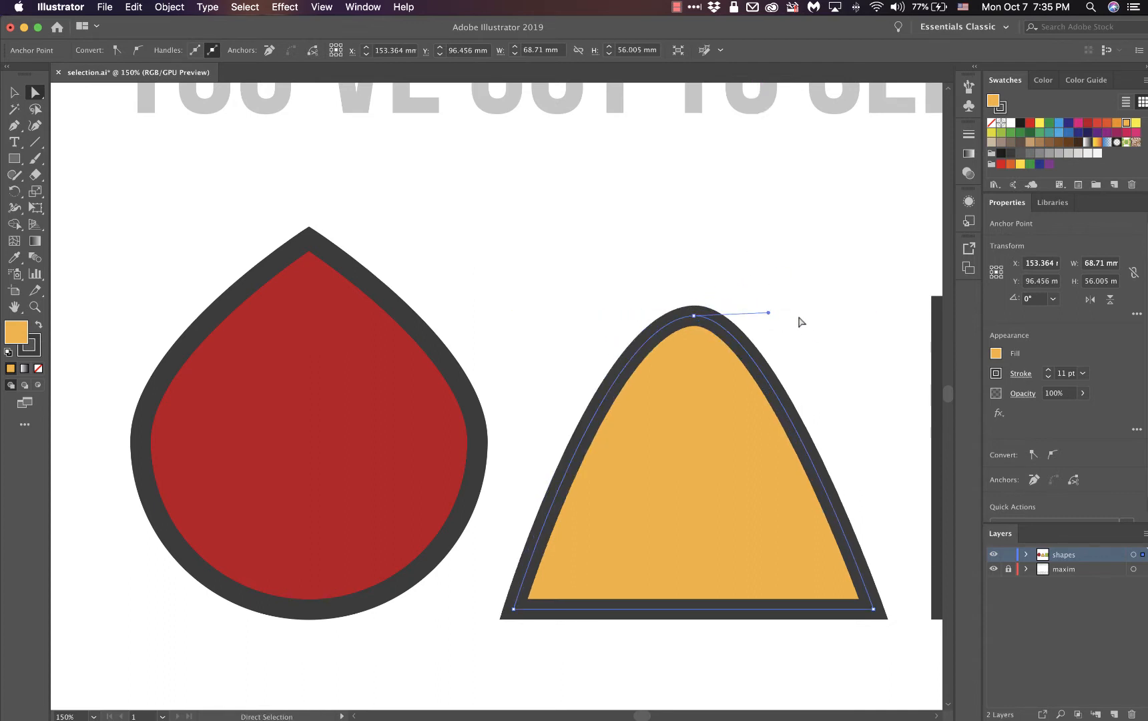
pyautogui.click(694, 315)
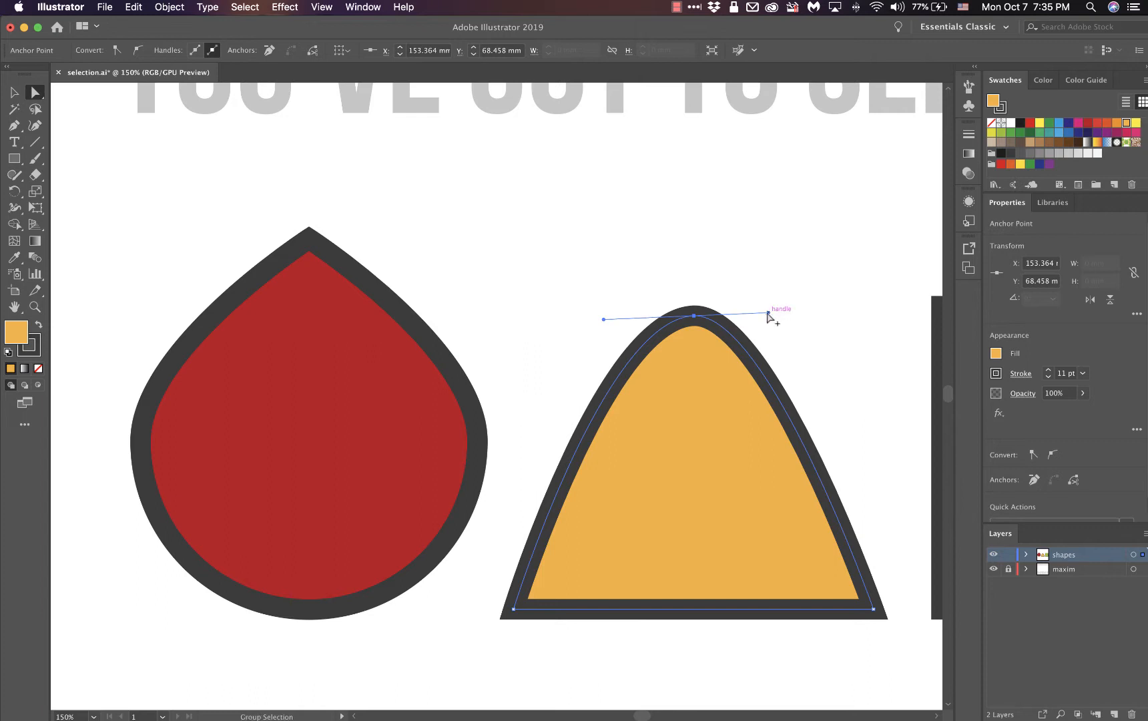
# Step: Break the handles of the orange shape's top anchor, angling the right one down to the right and the left one upward independently
pyautogui.moveTo(768, 313); pyautogui.dragTo(716, 252)
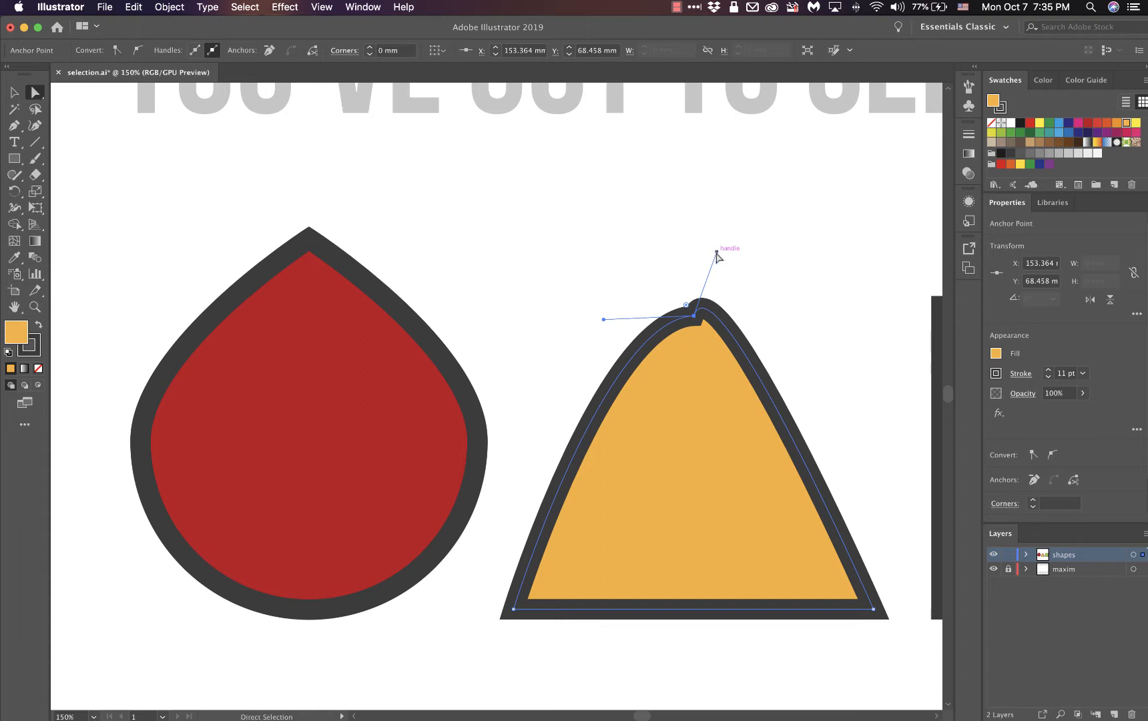
pyautogui.moveTo(716, 252); pyautogui.dragTo(784, 340)
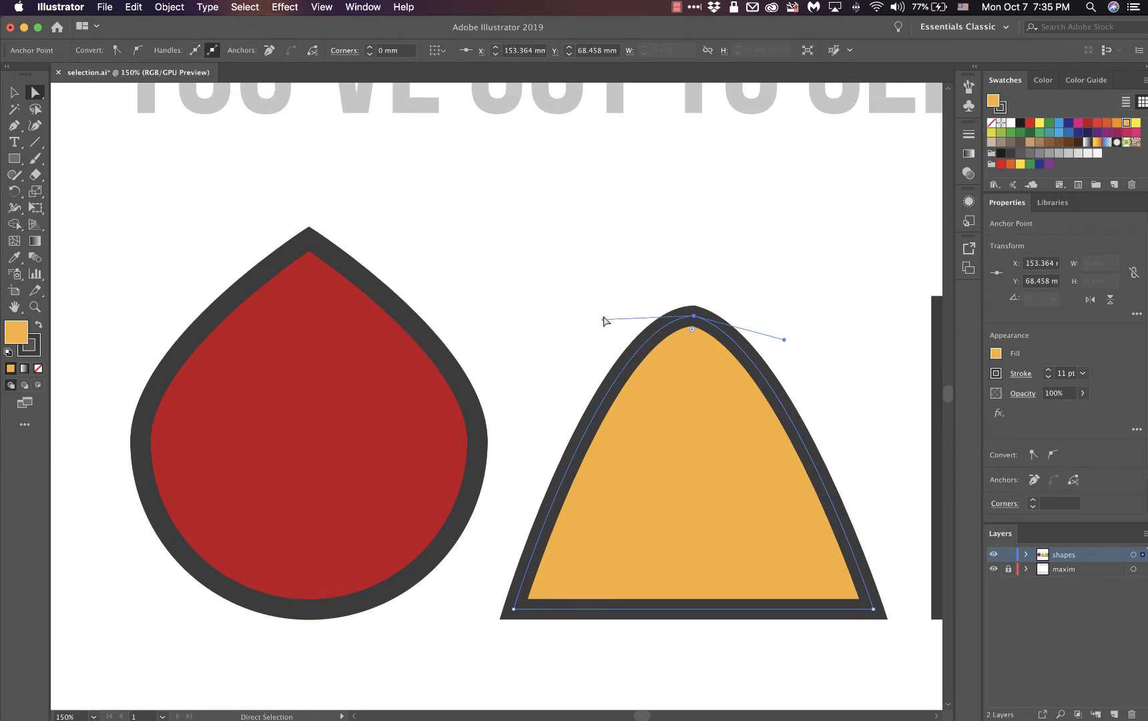
pyautogui.click(612, 284)
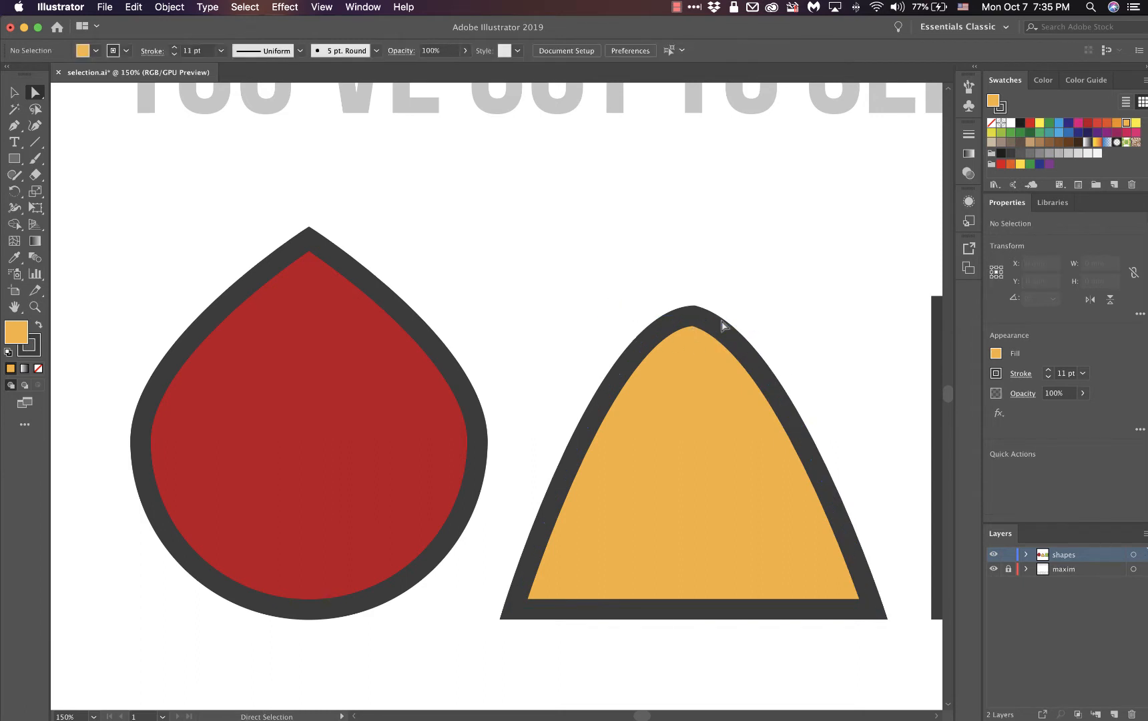
pyautogui.click(693, 318)
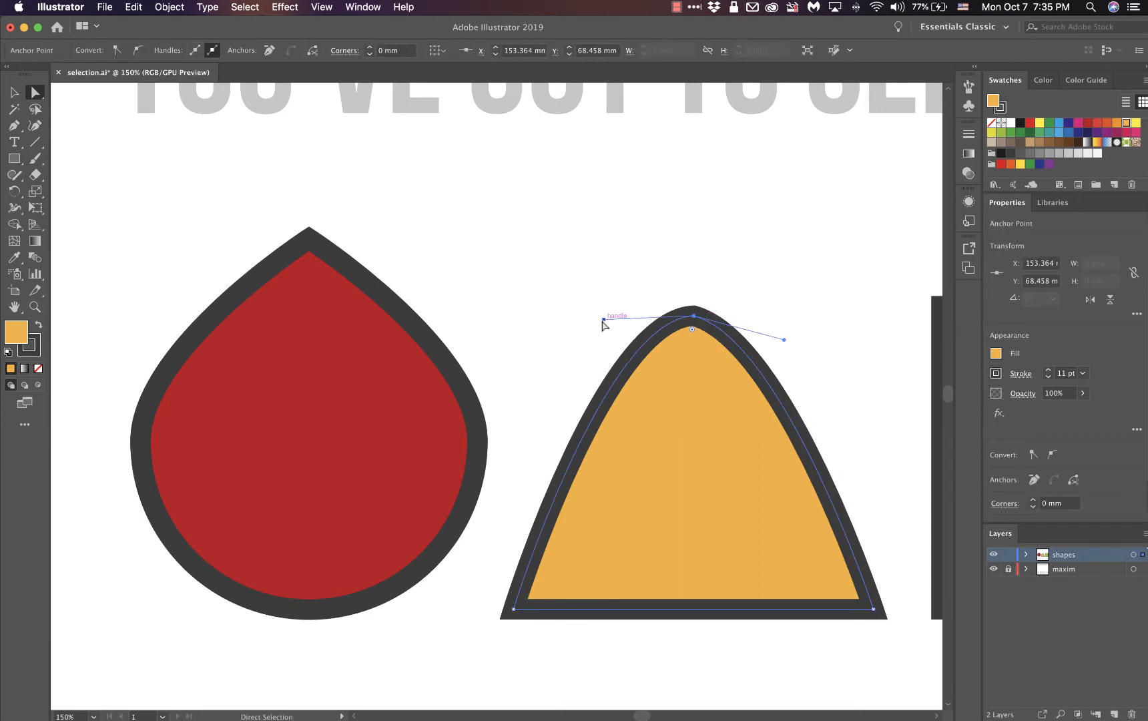
pyautogui.moveTo(604, 320); pyautogui.dragTo(607, 244)
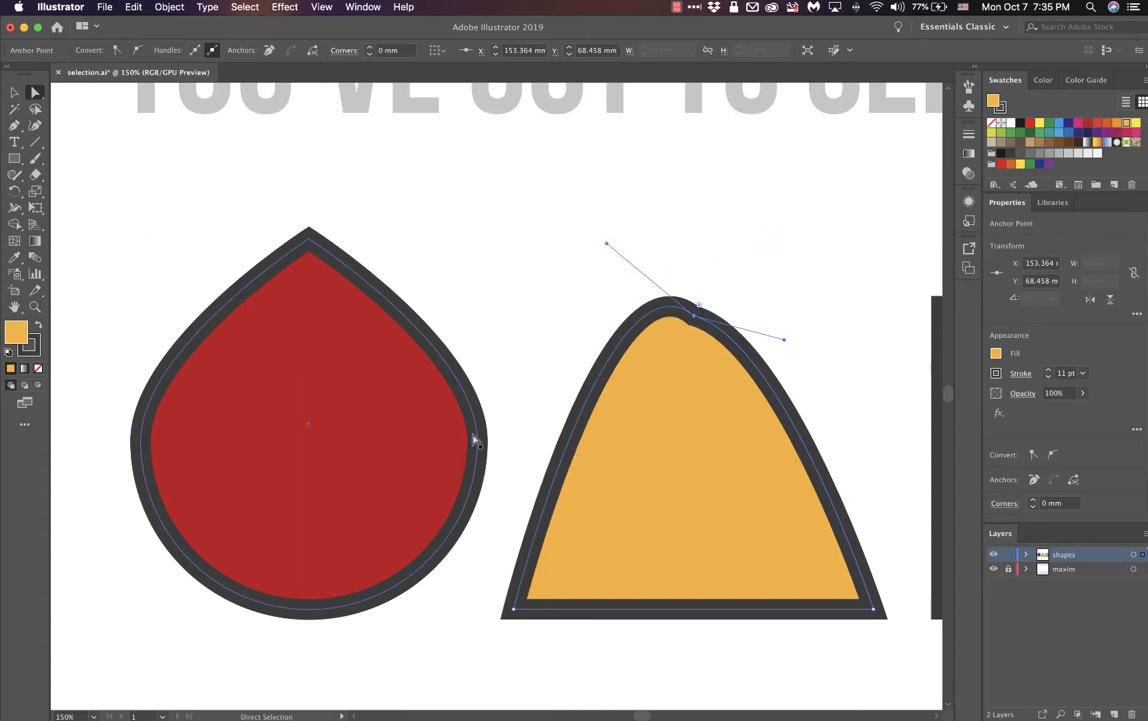
# Step: Select the red shape's right anchor point and tilt its linked handles so the upper one leans slightly inward
pyautogui.click(480, 485)
pyautogui.click(477, 474)
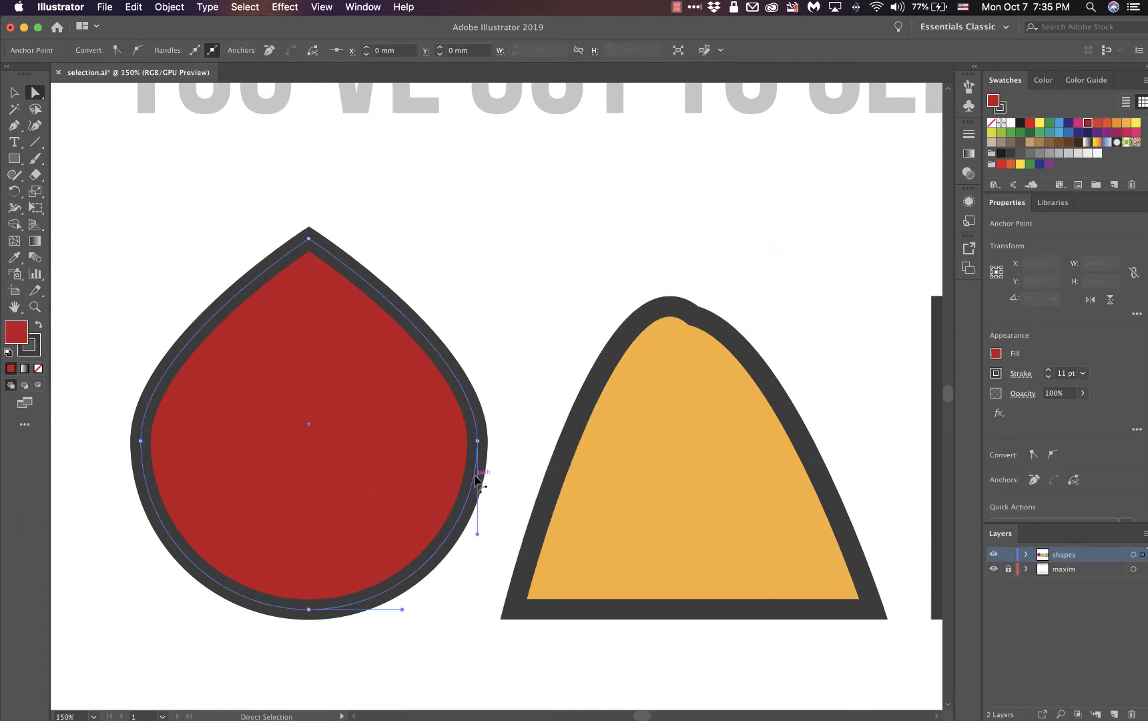
pyautogui.click(477, 440)
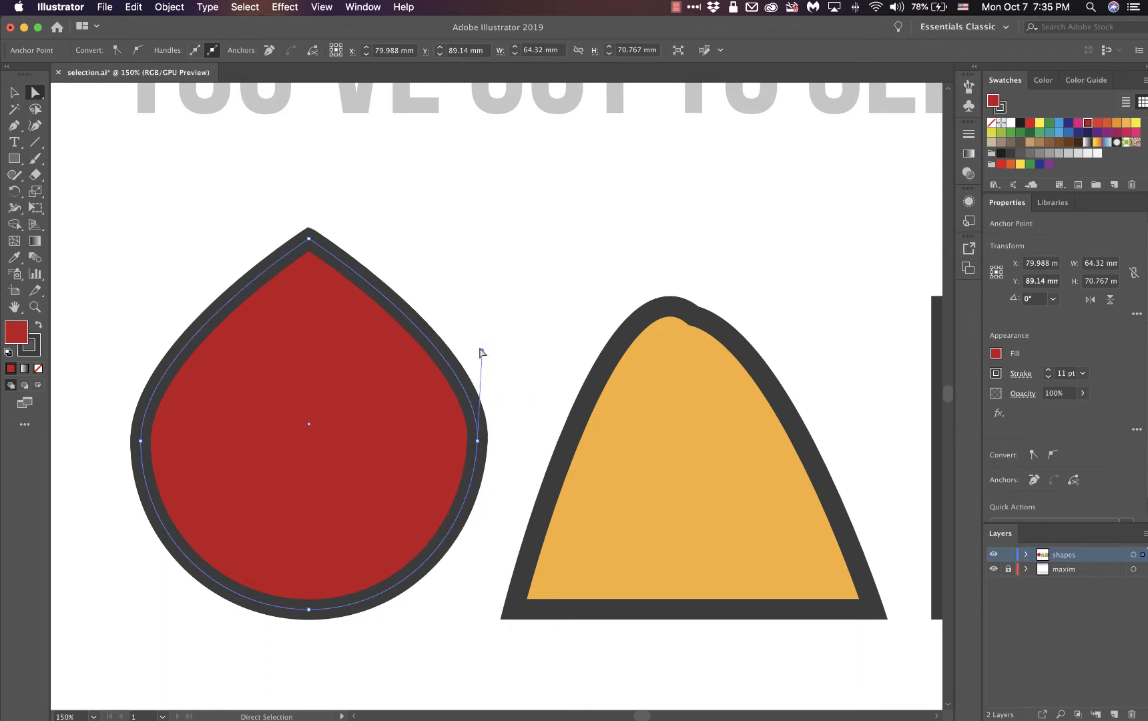
pyautogui.moveTo(481, 352); pyautogui.dragTo(513, 371)
pyautogui.click(473, 459)
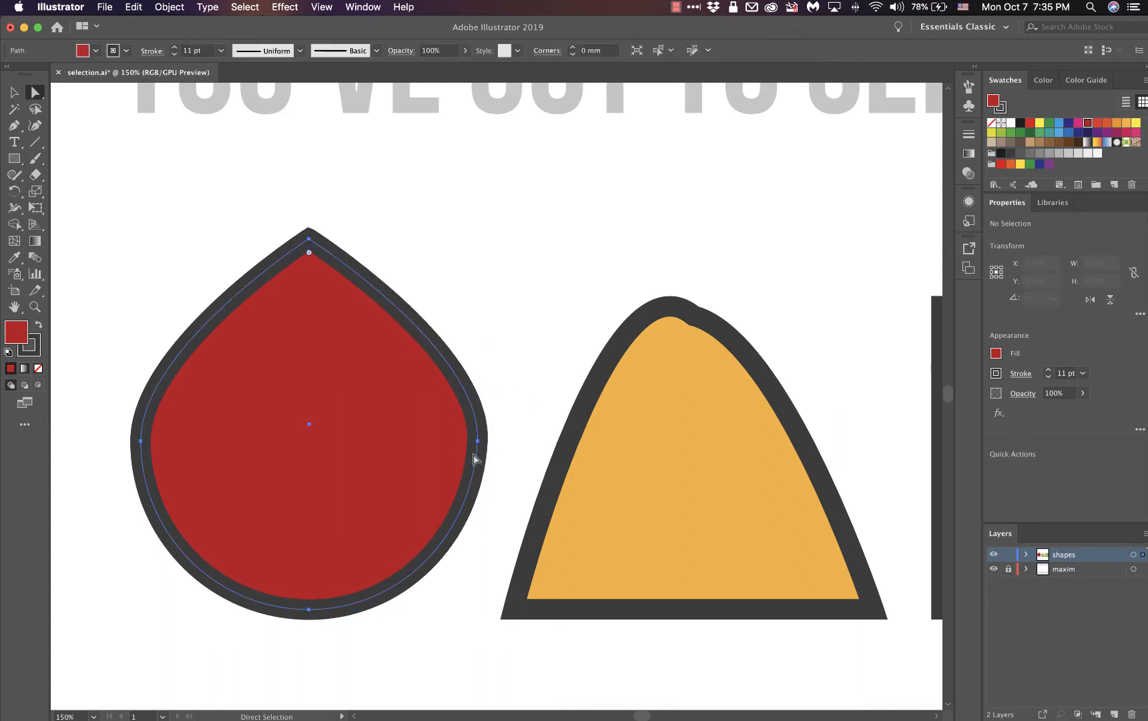
pyautogui.click(477, 441)
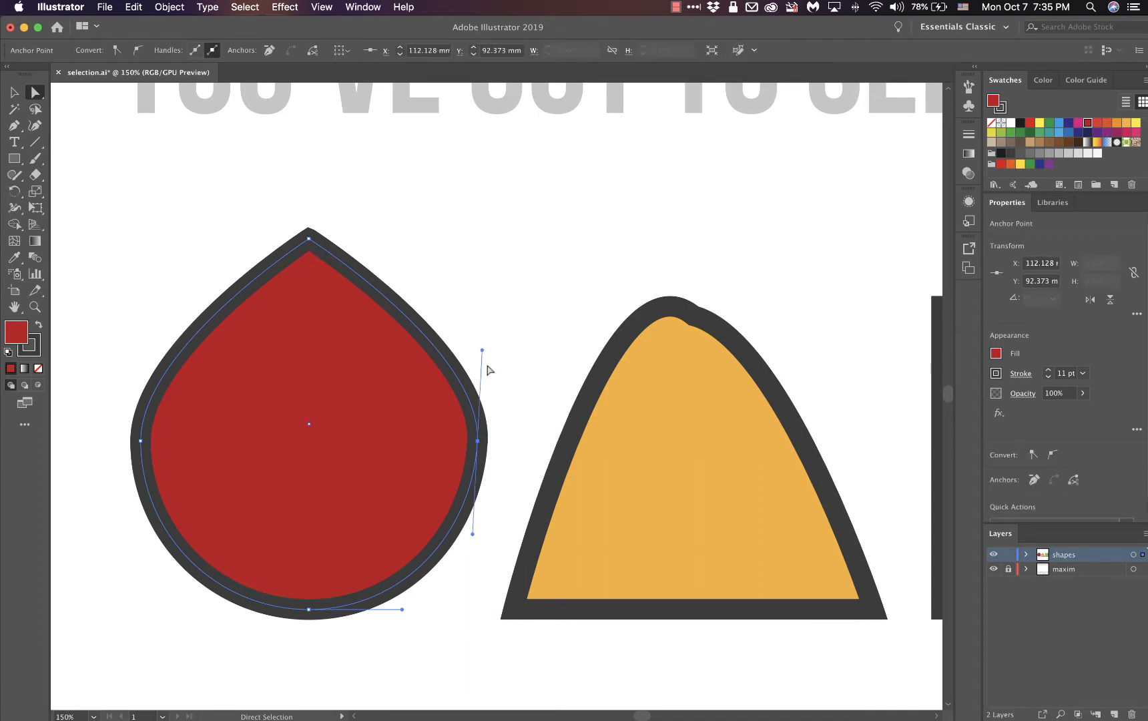
pyautogui.moveTo(482, 351)
pyautogui.mouseDown()
pyautogui.moveTo(519, 367)
pyautogui.moveTo(472, 352)
pyautogui.mouseUp()
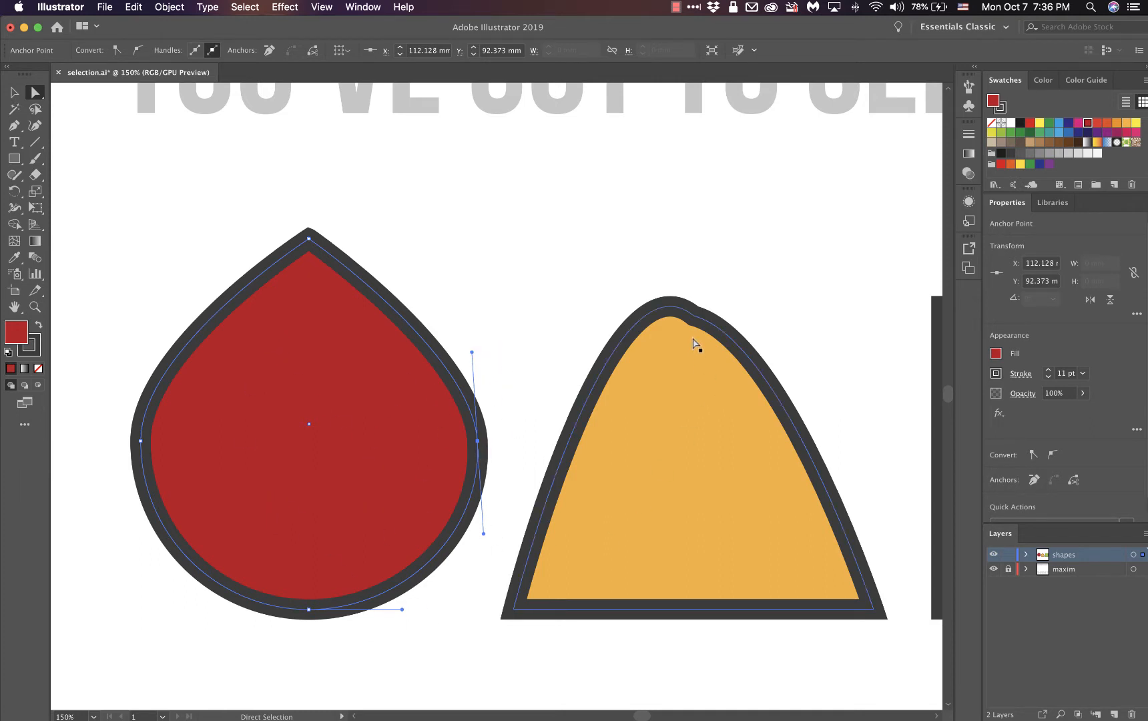
# Step: Move the orange shape's top anchor to about X 158.3 mm, Y 59.4 mm, and pull its left handle outward nearly level
pyautogui.click(696, 312)
pyautogui.moveTo(696, 311); pyautogui.dragTo(719, 268)
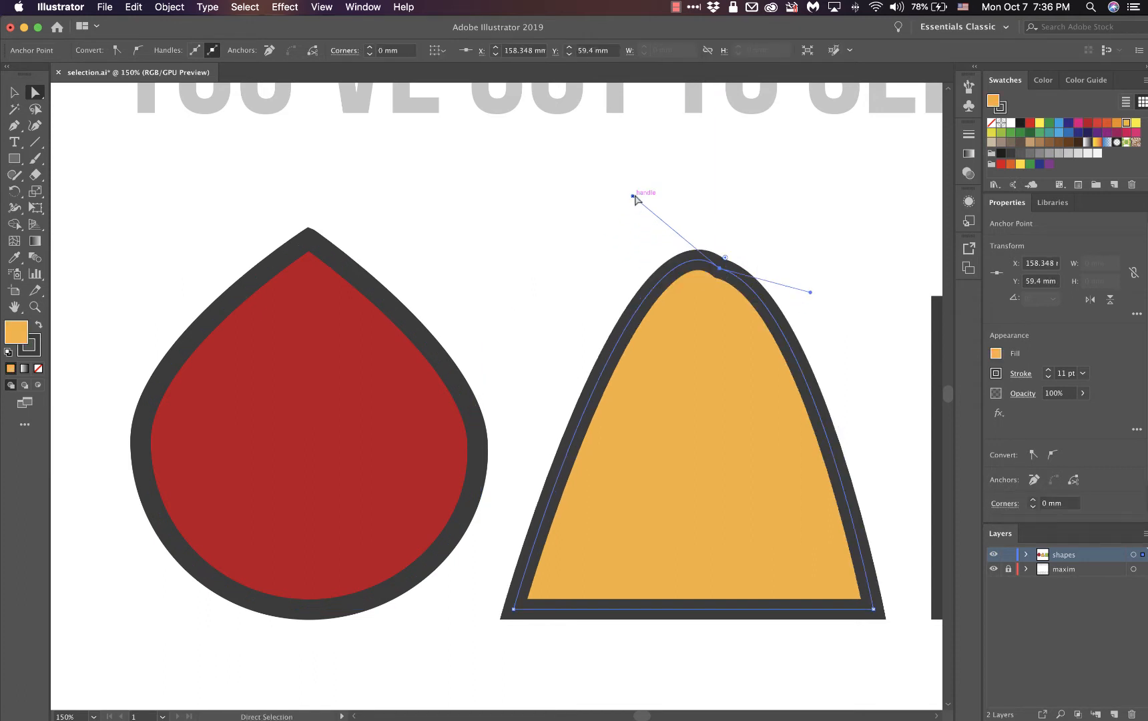
pyautogui.moveTo(632, 195); pyautogui.dragTo(534, 274)
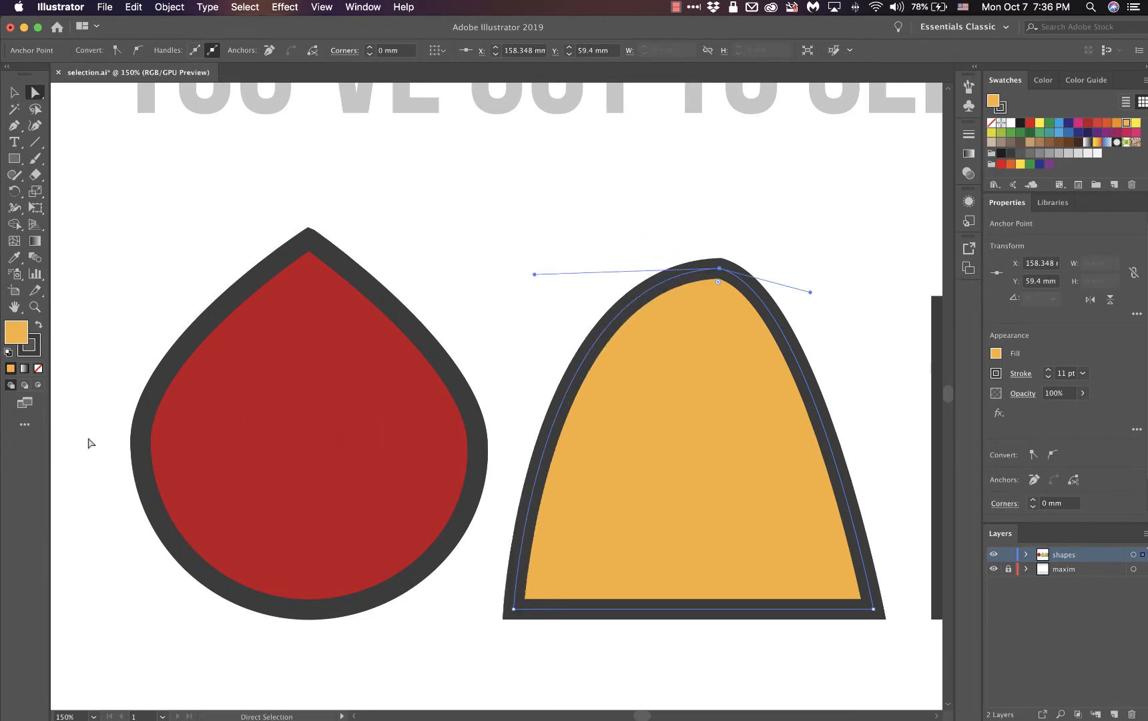
# Step: Break the handles of the red shape's left anchor, pulling the upper one up and outward and the lower one outward to form a notch
pyautogui.click(139, 454)
pyautogui.click(140, 440)
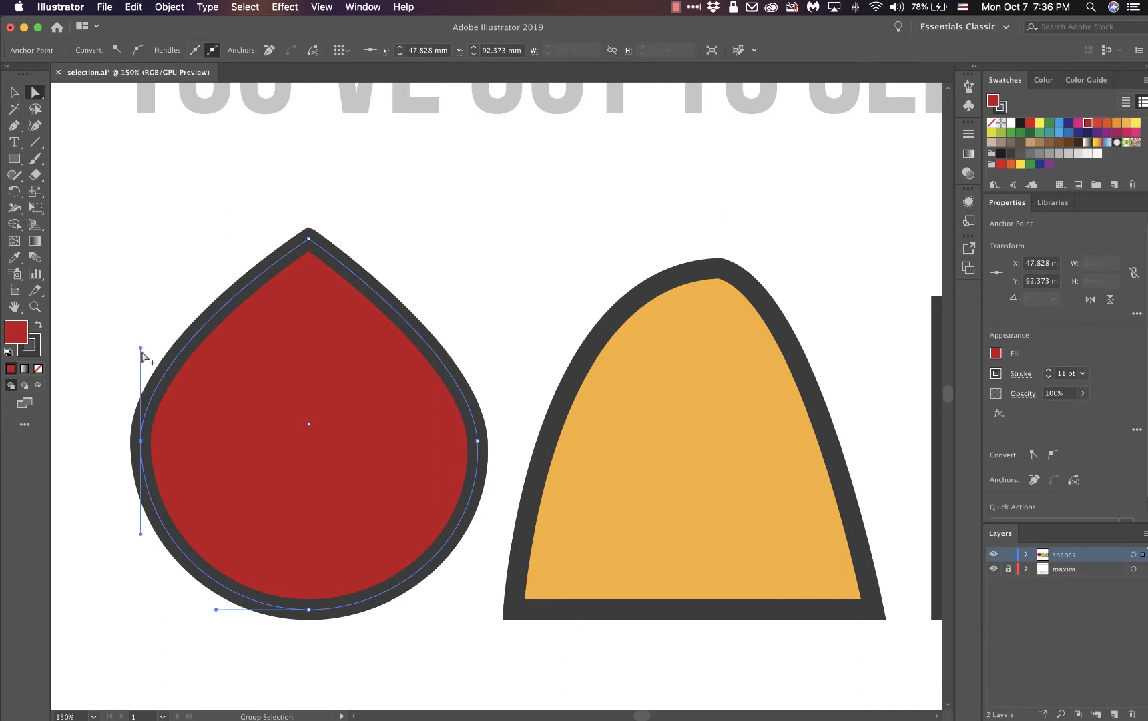
pyautogui.click(93, 374)
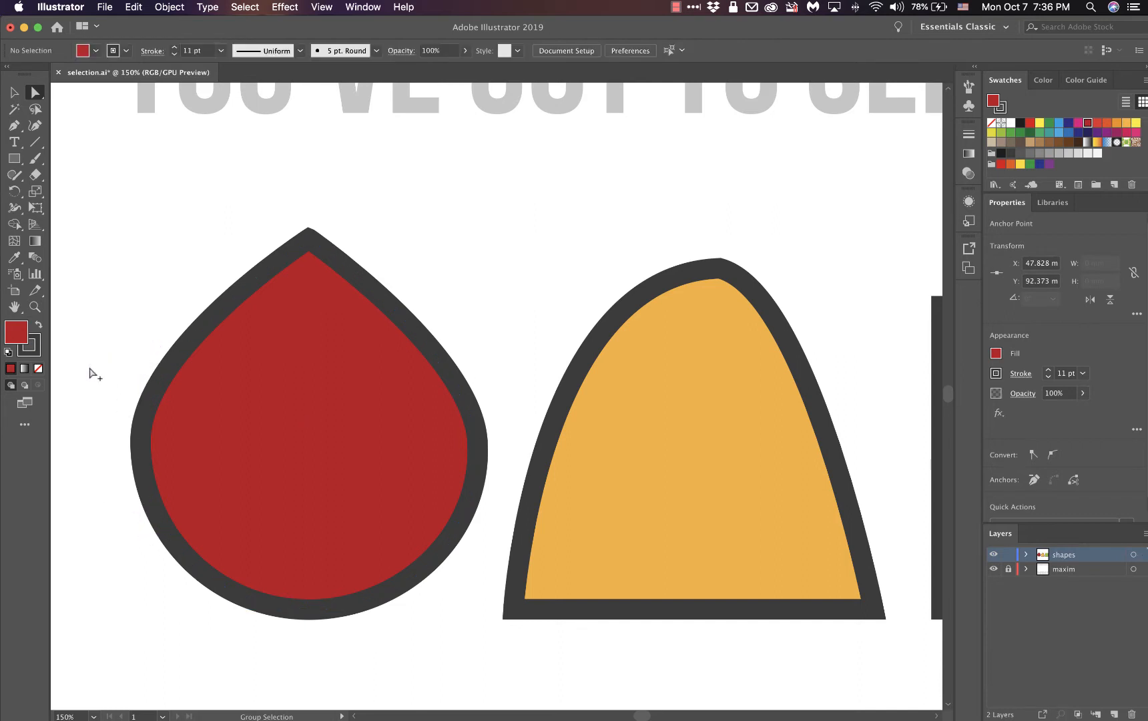
pyautogui.click(141, 442)
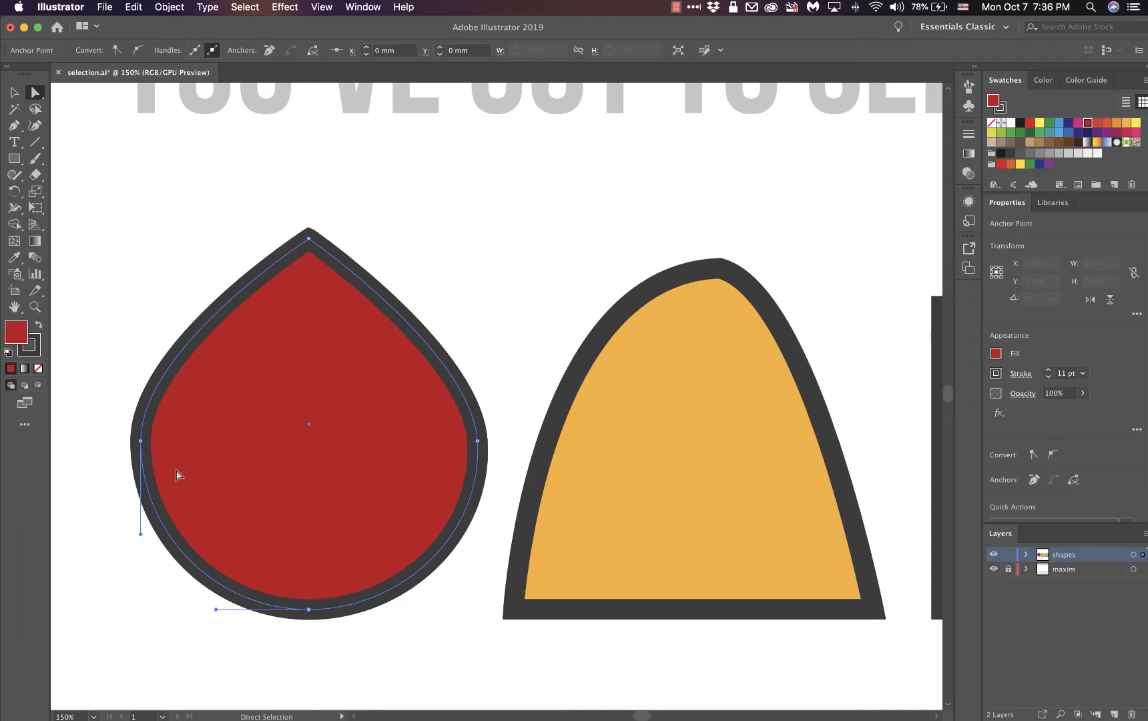
pyautogui.click(139, 441)
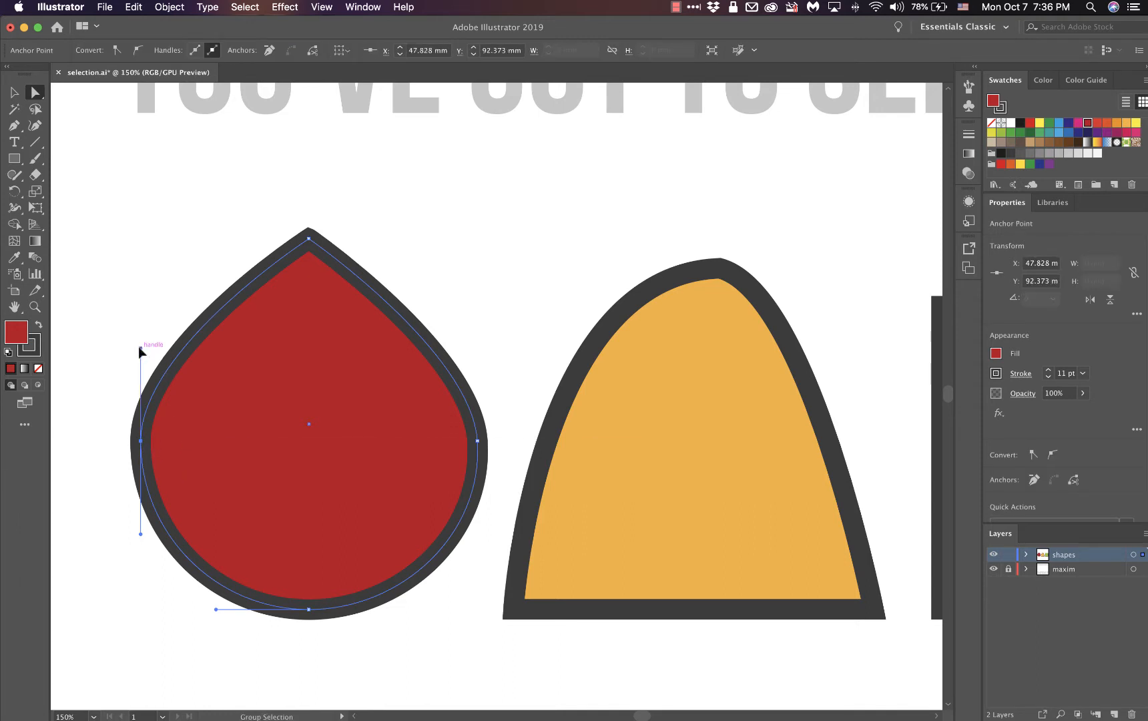
pyautogui.moveTo(138, 347); pyautogui.dragTo(110, 225)
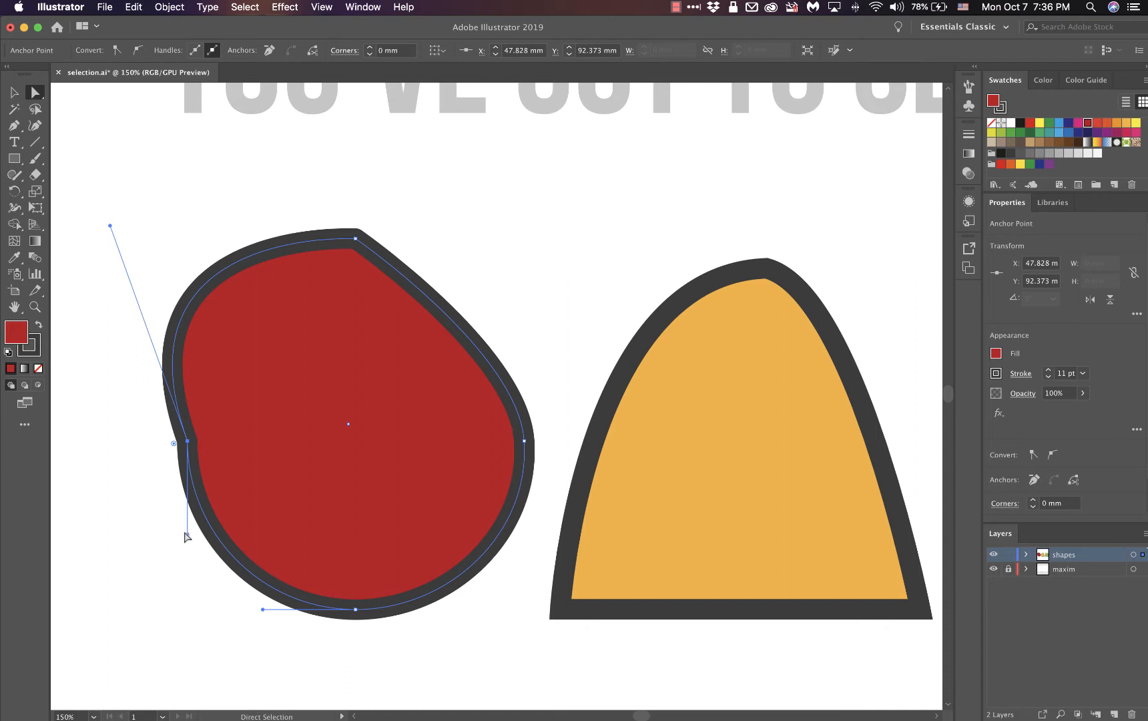
pyautogui.moveTo(187, 534); pyautogui.dragTo(120, 539)
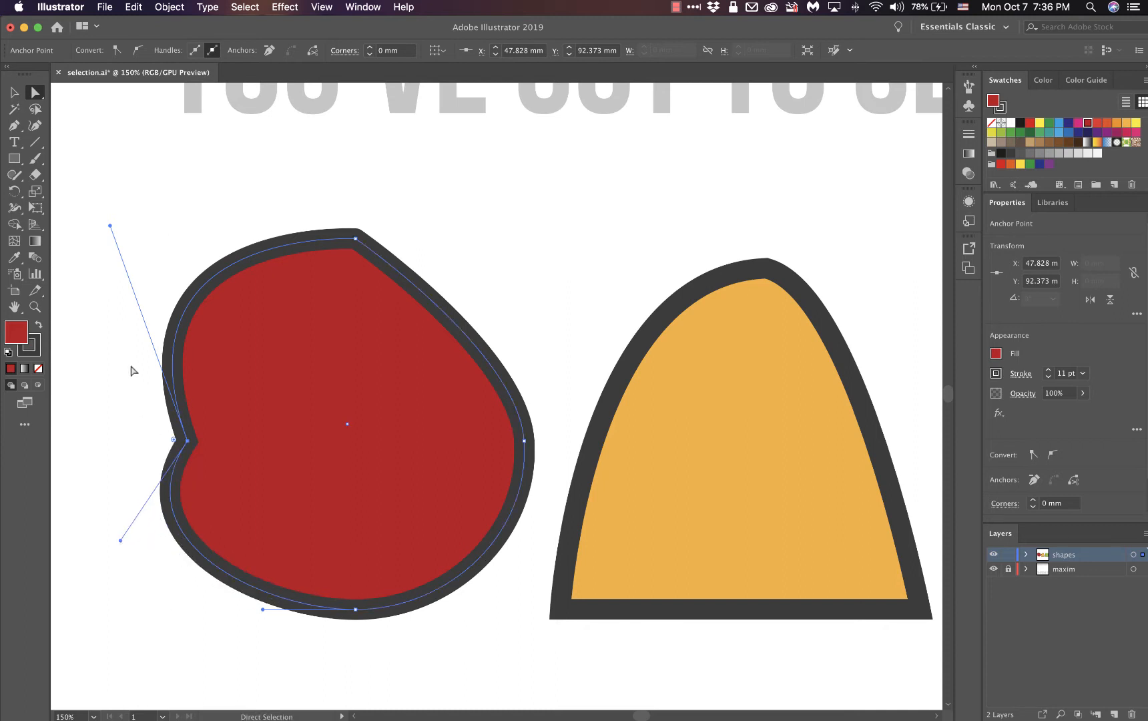
# Step: Lower the red shape's top anchor to a Y position of about 62.2 mm, and inspect the handles of its left and right anchors
pyautogui.moveTo(356, 239); pyautogui.dragTo(351, 290)
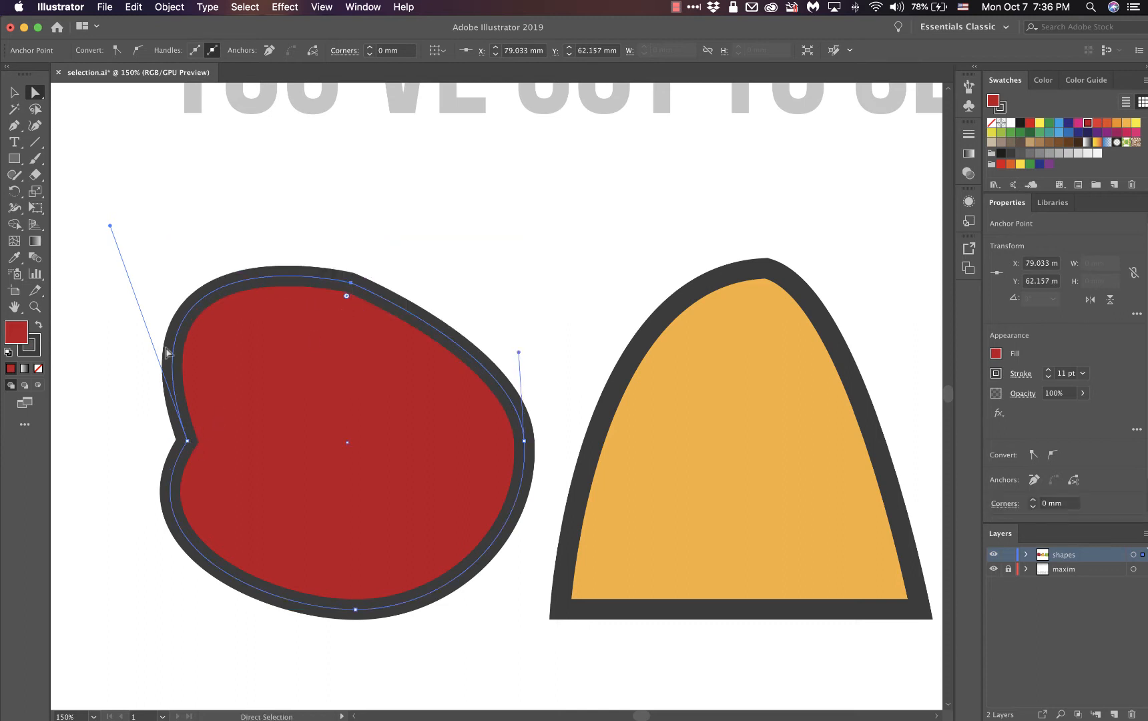
pyautogui.click(187, 441)
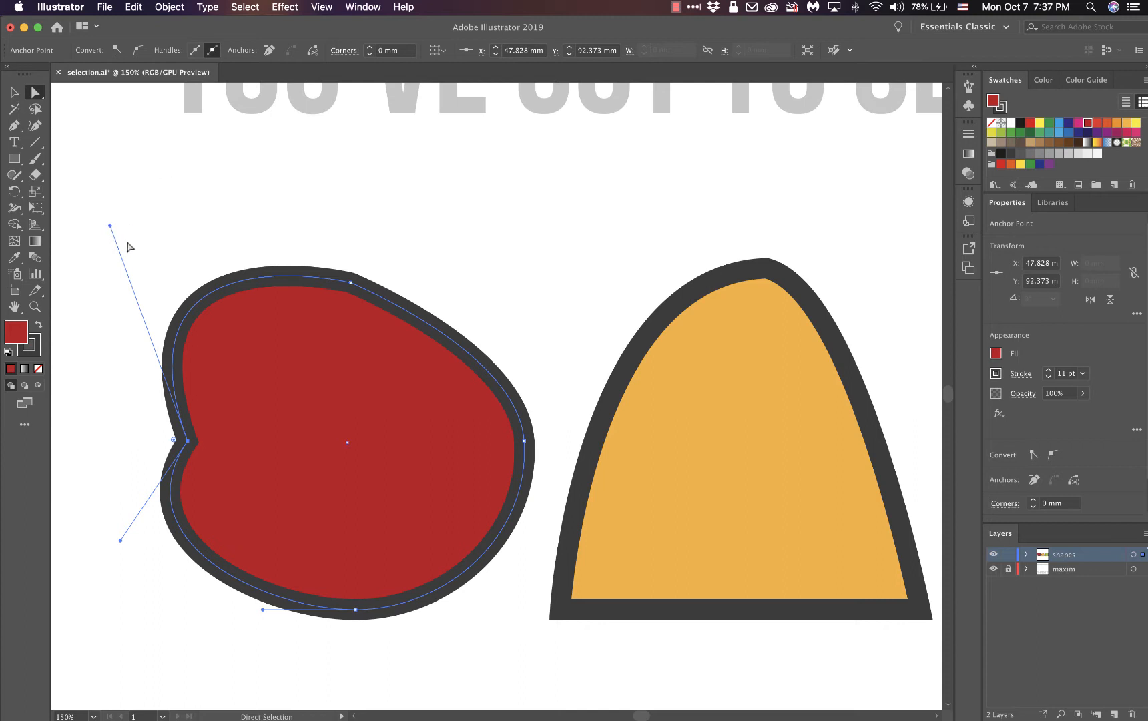
pyautogui.click(524, 442)
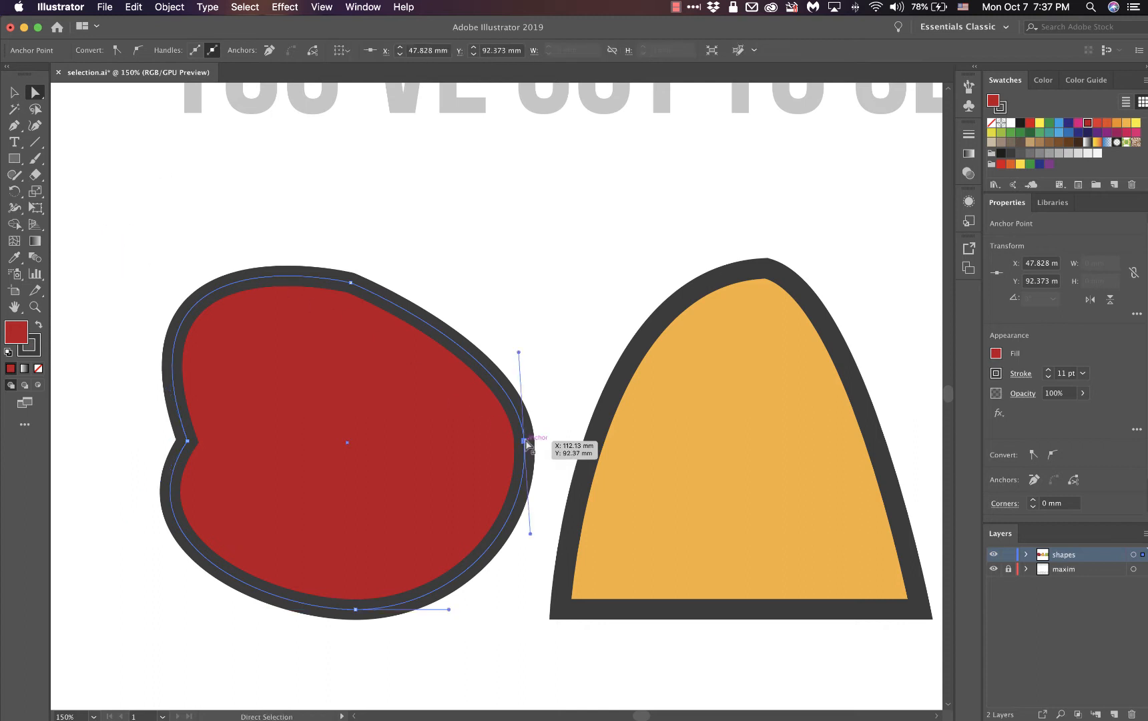
# Step: Make the upper handle of the red shape's left anchor vertical, and convert that anchor to smooth
pyautogui.click(188, 441)
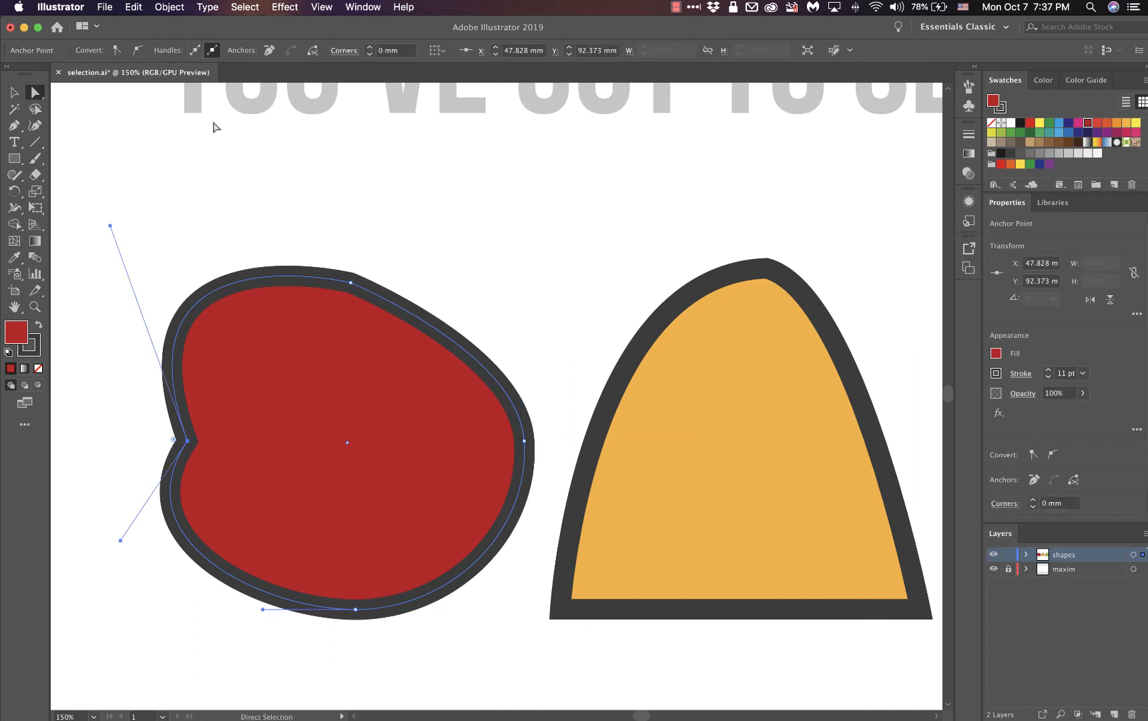
pyautogui.click(194, 53)
pyautogui.moveTo(111, 225); pyautogui.dragTo(188, 238)
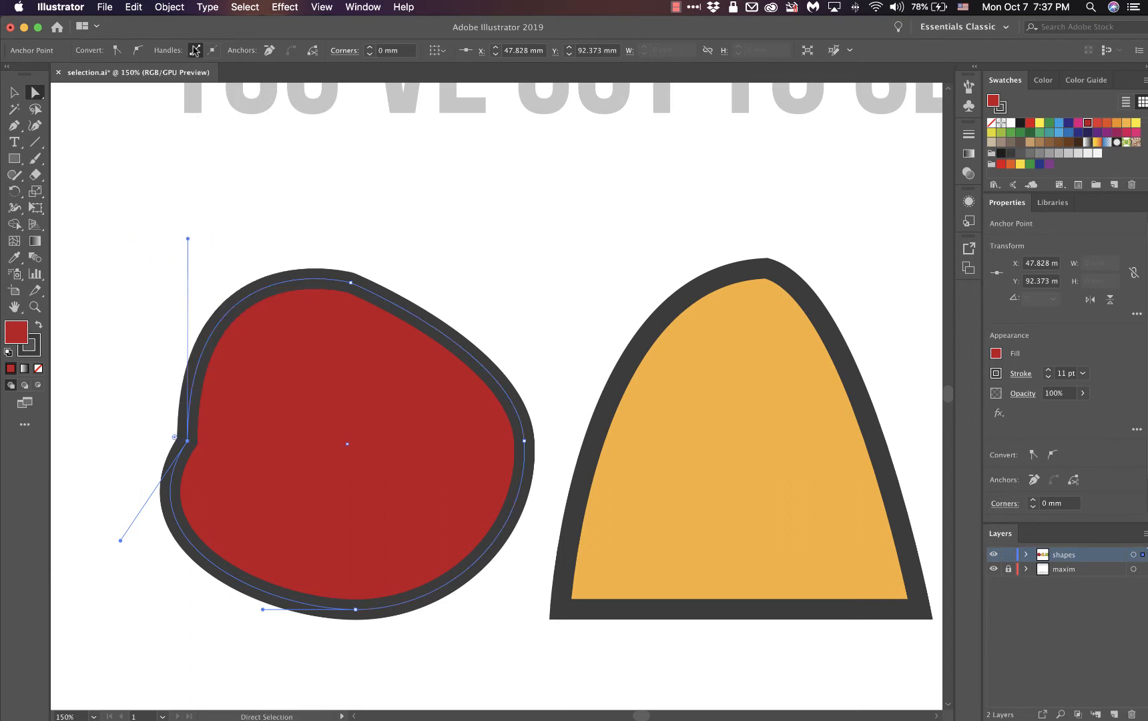
pyautogui.click(212, 50)
pyautogui.click(138, 52)
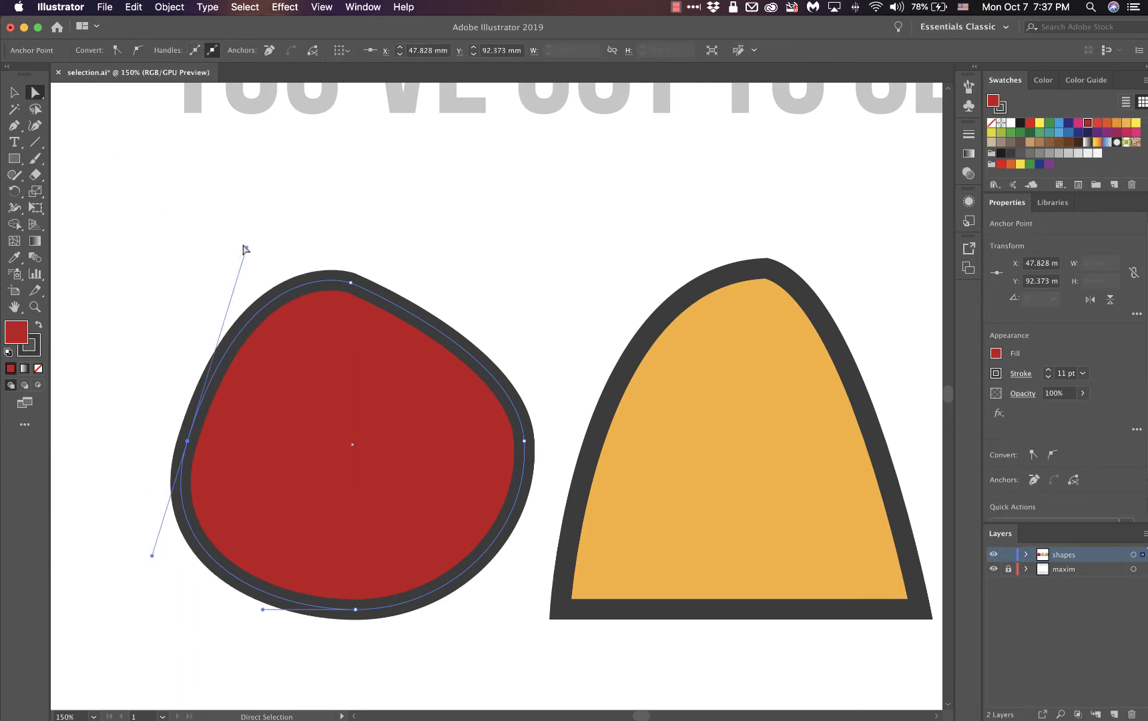
# Step: Reselect the red shape's left anchor and swing its linked handles closer to vertical
pyautogui.click(221, 300)
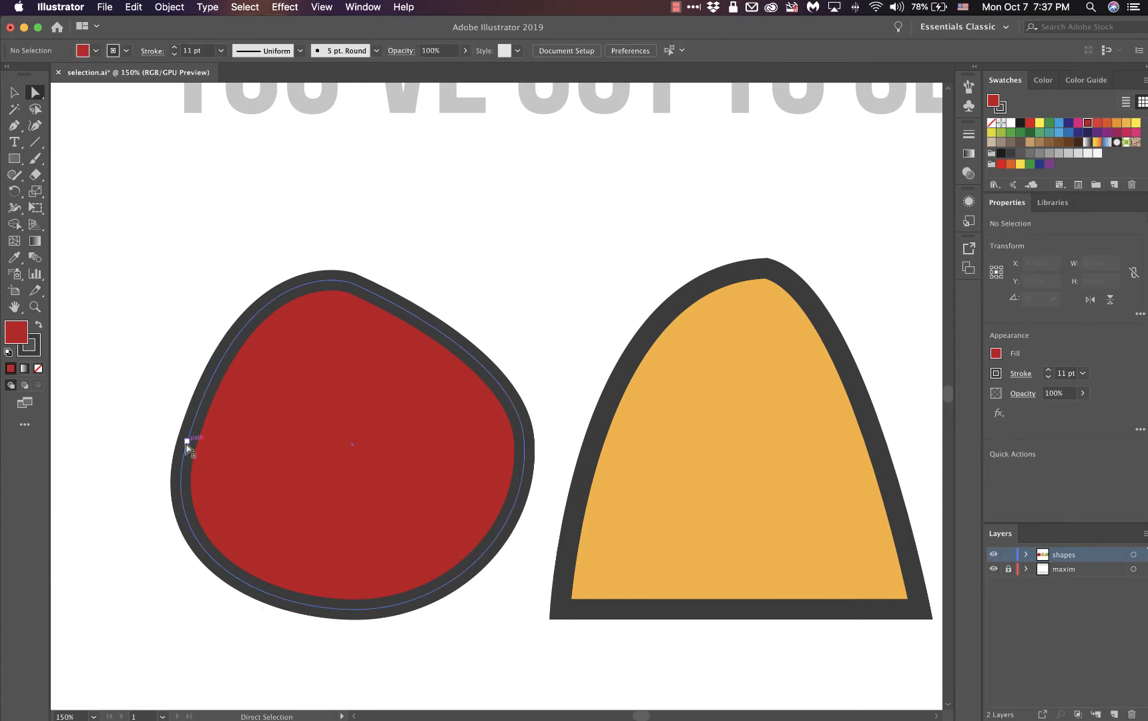
pyautogui.moveTo(188, 442); pyautogui.dragTo(189, 442)
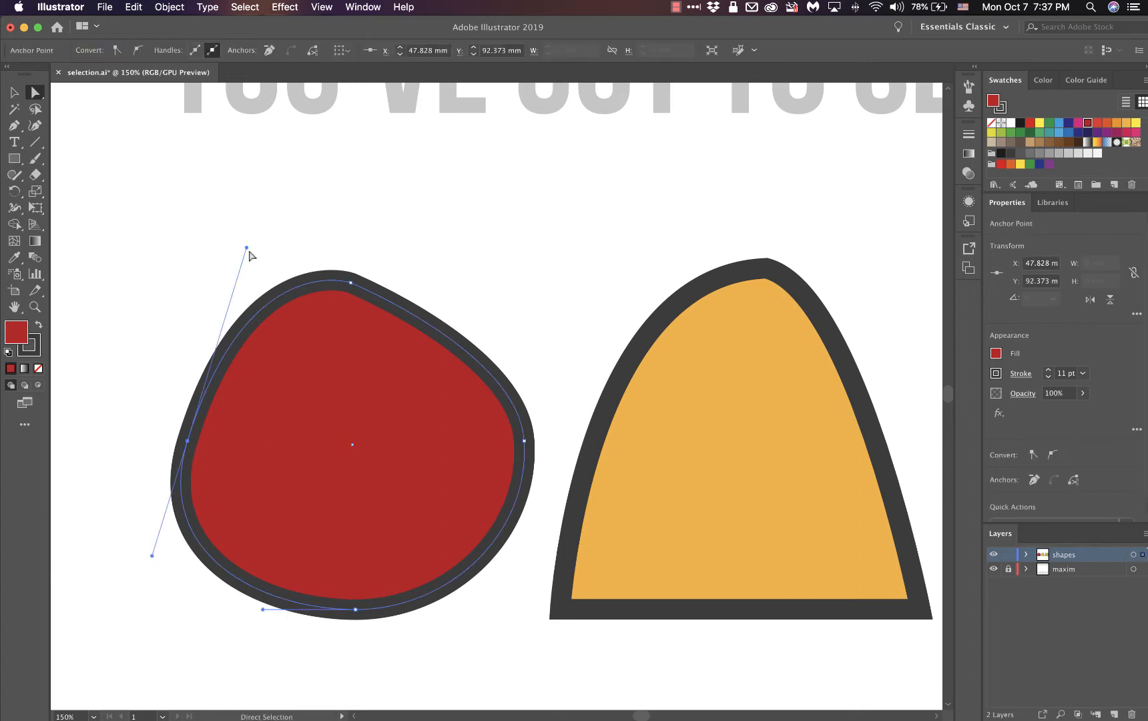
pyautogui.moveTo(246, 247); pyautogui.dragTo(215, 266)
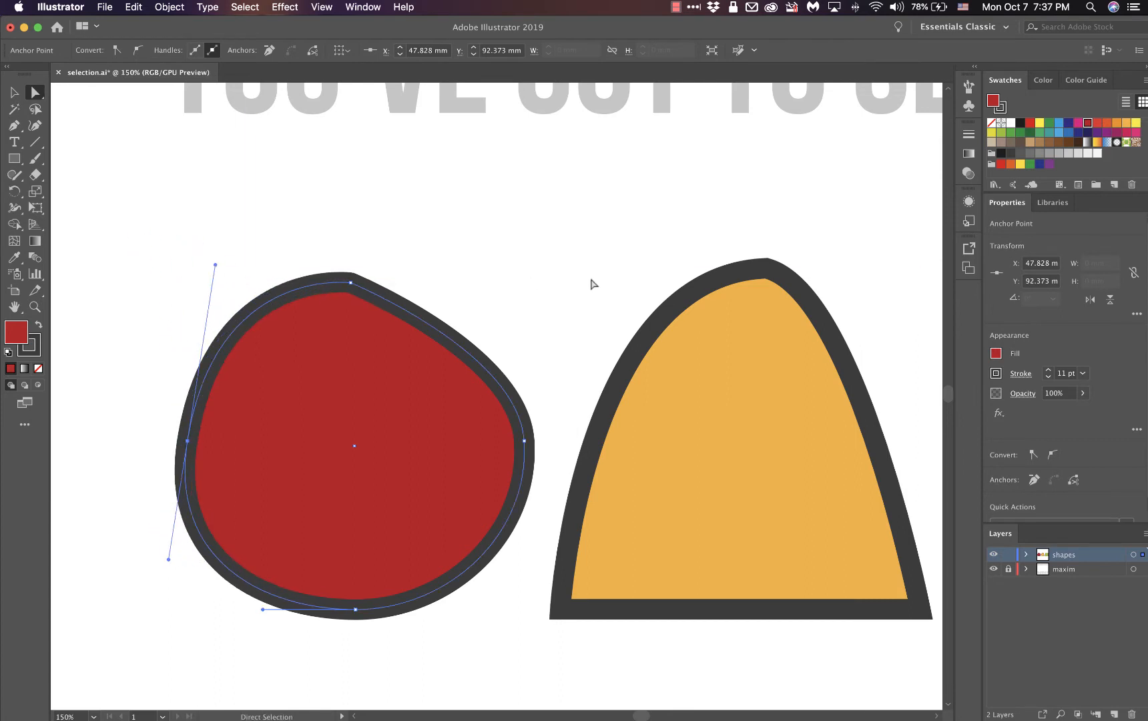
# Step: Pull the right handle of the orange shape's top corner anchor steeply upward, and compare its handles with those of the red shape's left anchor
pyautogui.click(765, 269)
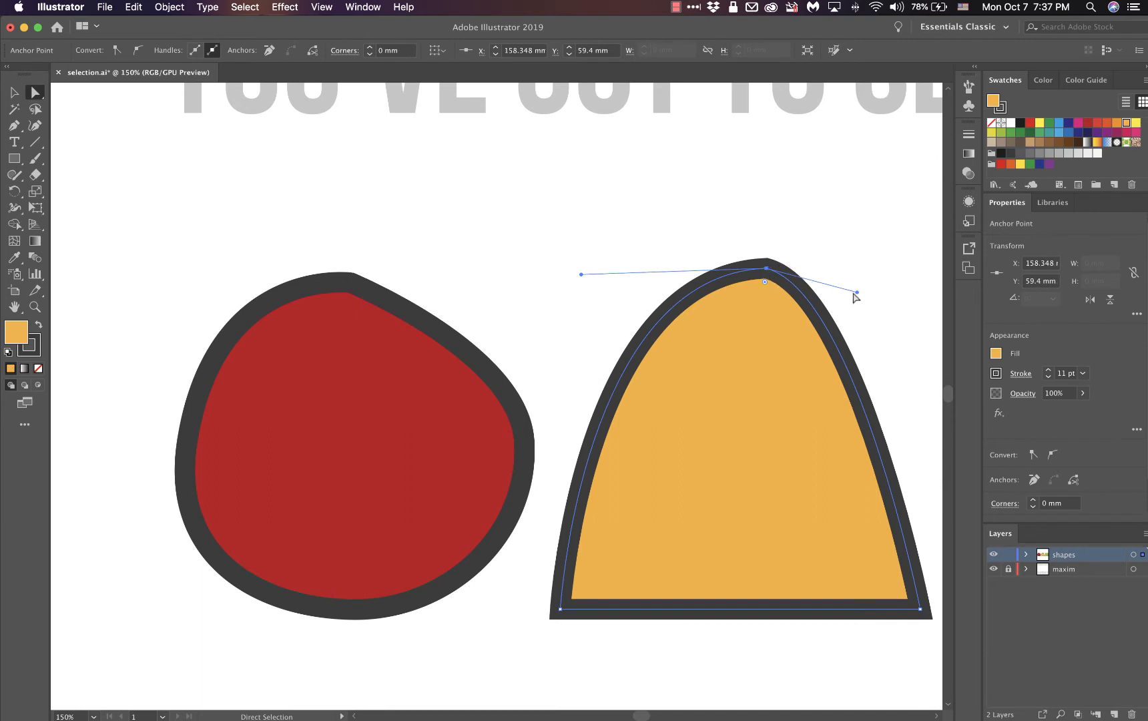
pyautogui.moveTo(857, 292); pyautogui.dragTo(877, 171)
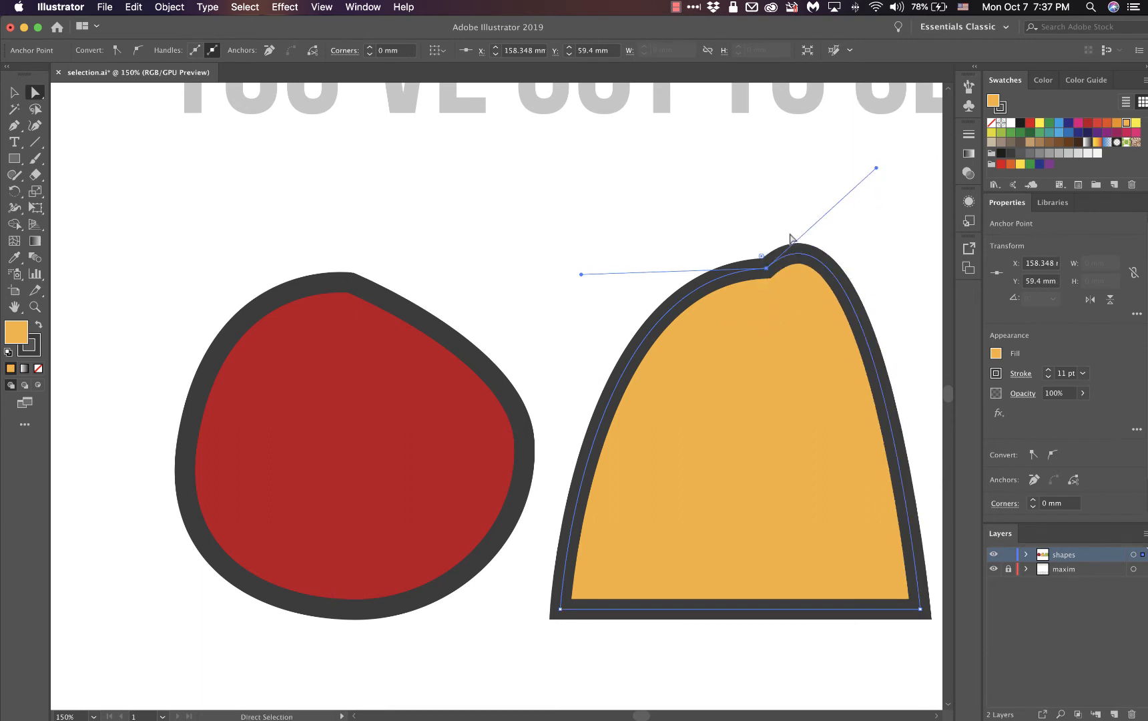
pyautogui.click(189, 461)
pyautogui.click(187, 441)
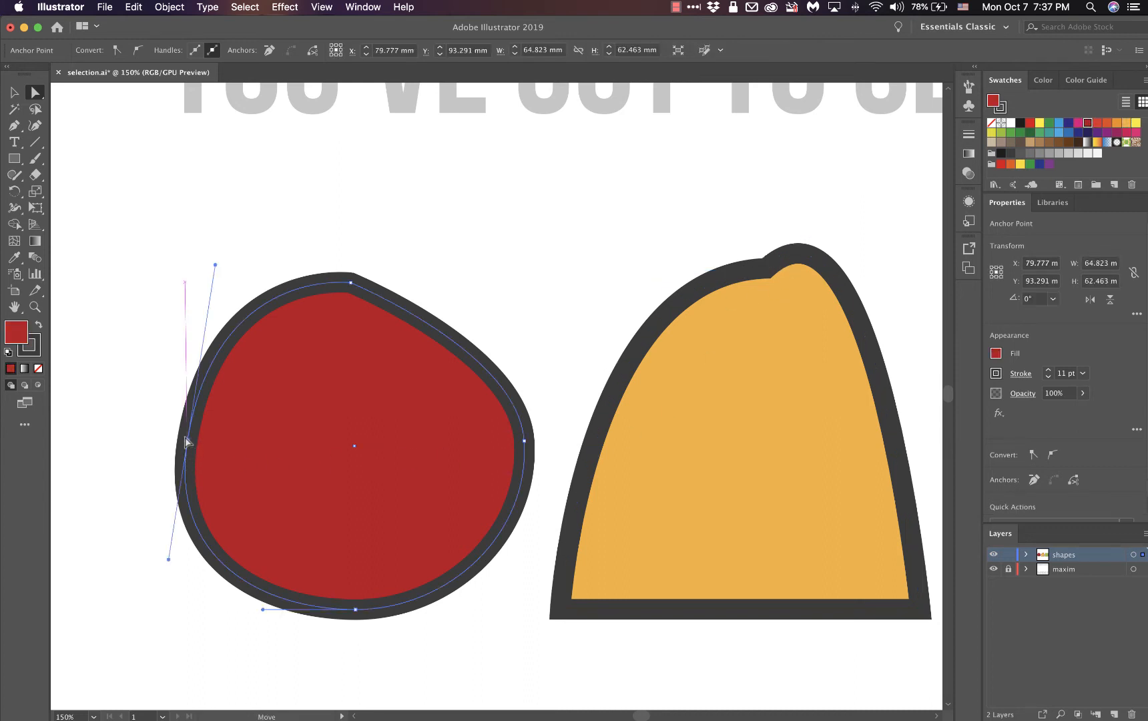
pyautogui.click(766, 269)
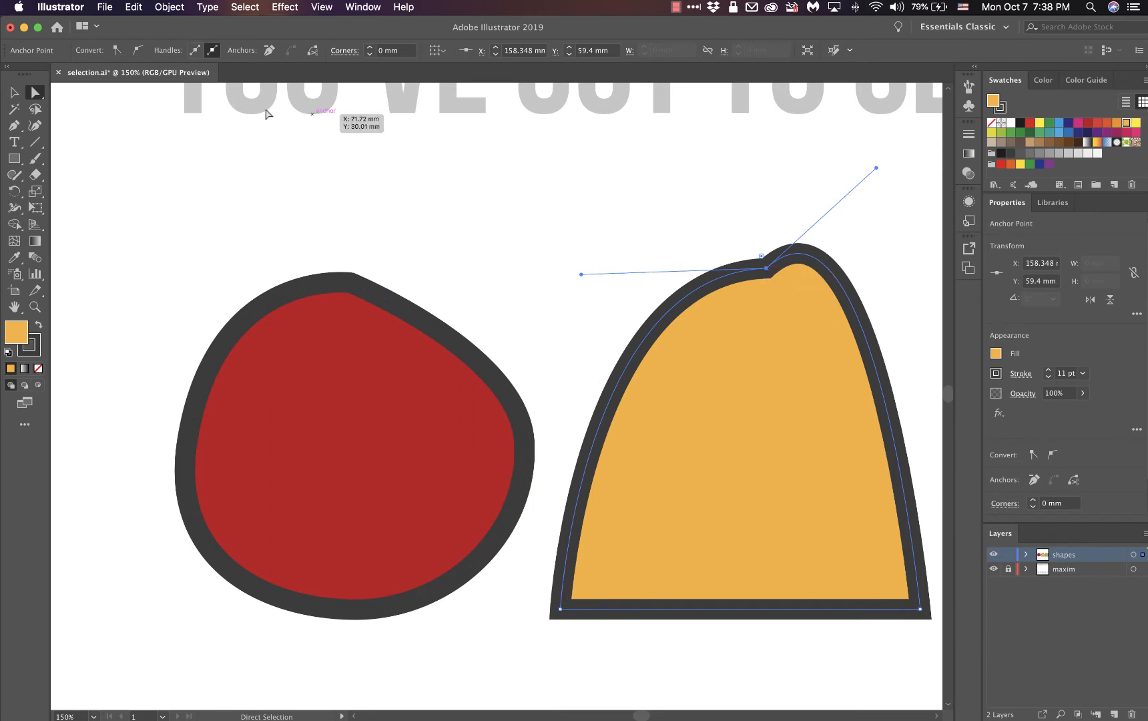
# Step: Convert the orange shape's top and lower-left anchors to smooth, and swing the top anchor's linked handles nearly horizontal
pyautogui.click(139, 51)
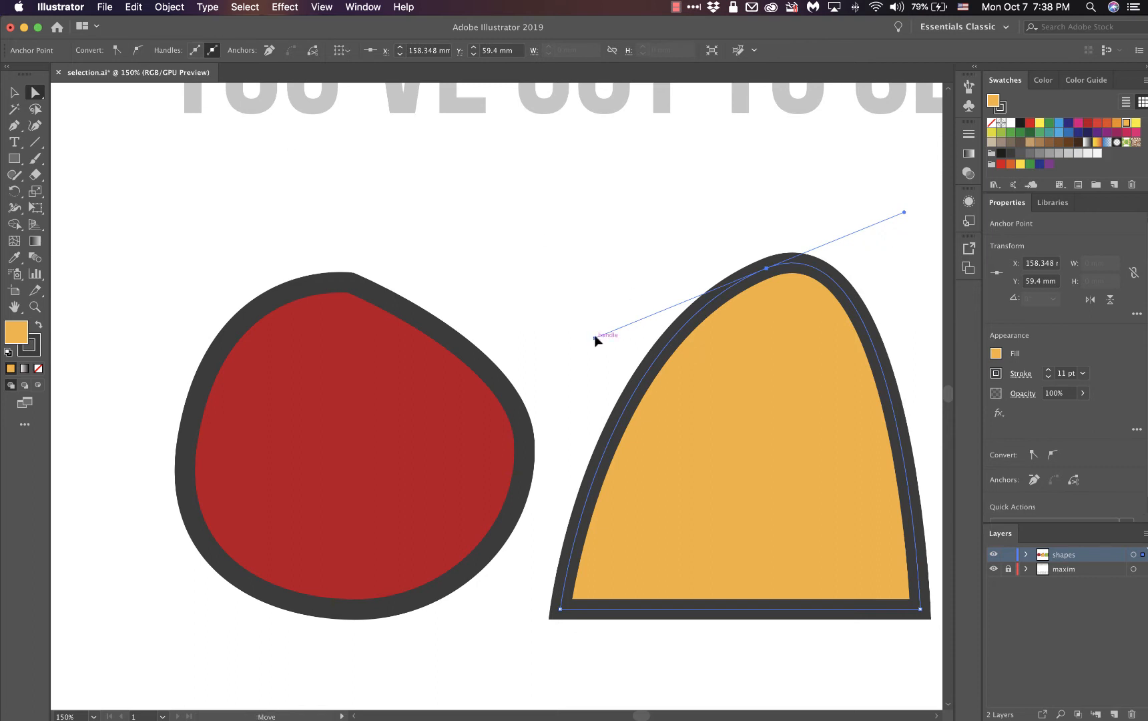
pyautogui.moveTo(596, 337); pyautogui.dragTo(574, 264)
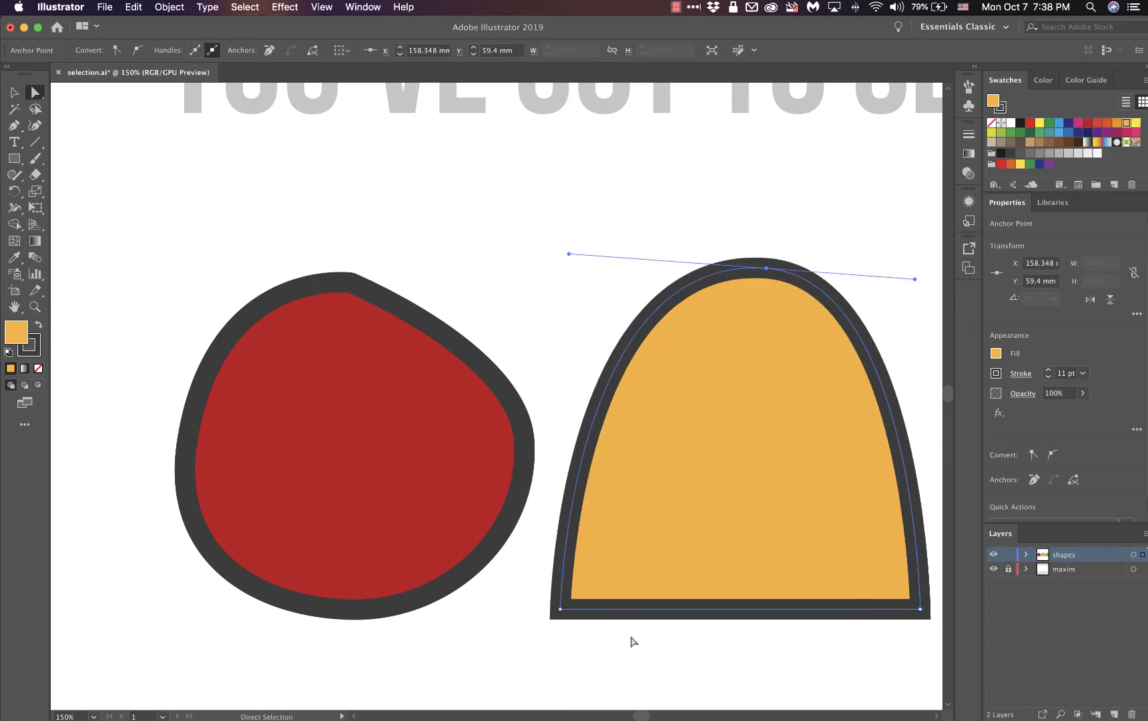
pyautogui.click(559, 608)
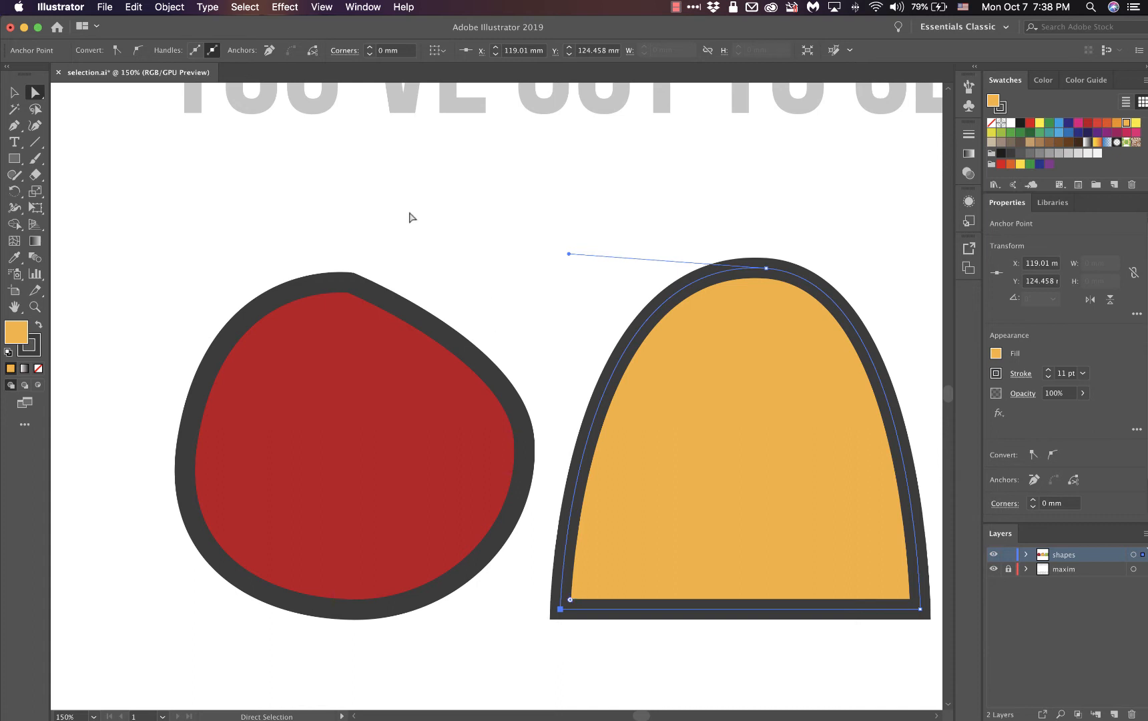
pyautogui.click(139, 50)
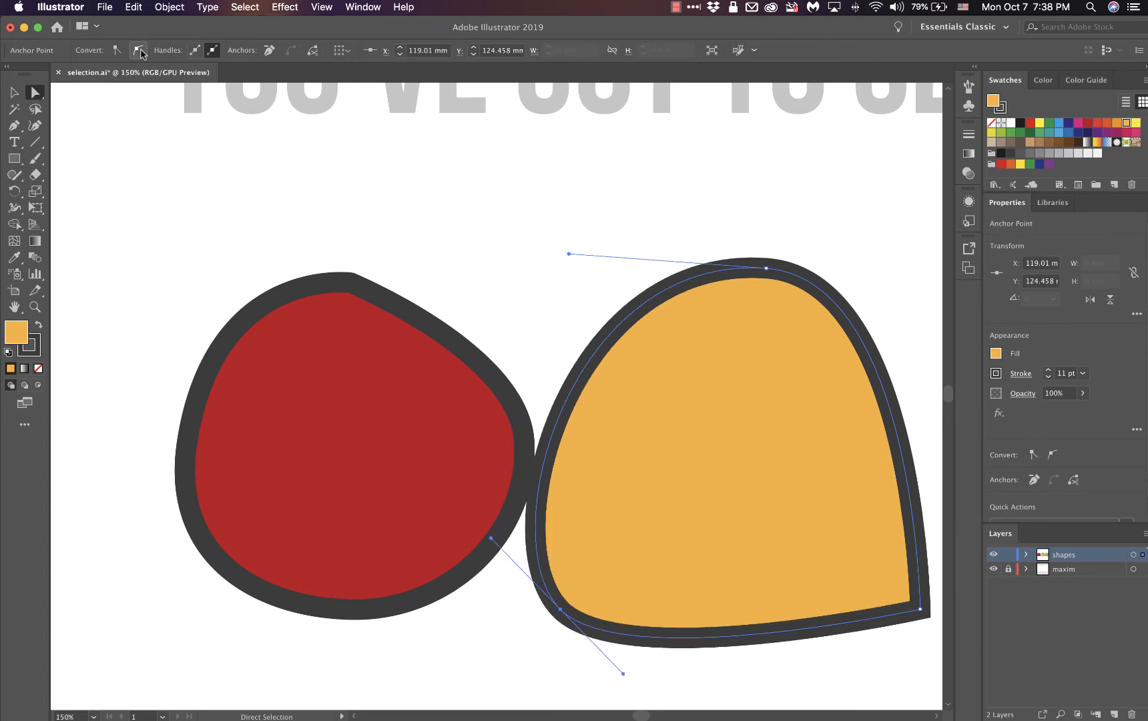
# Step: Convert the red shape's bottom anchor to a corner
pyautogui.click(187, 465)
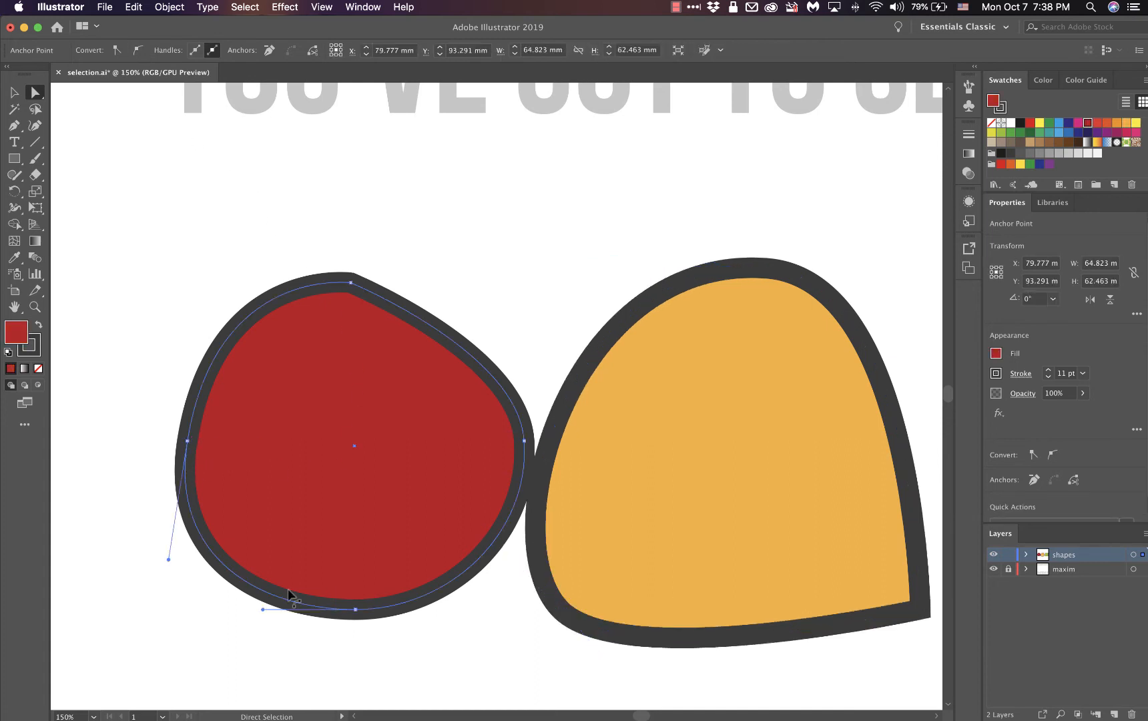
pyautogui.click(355, 609)
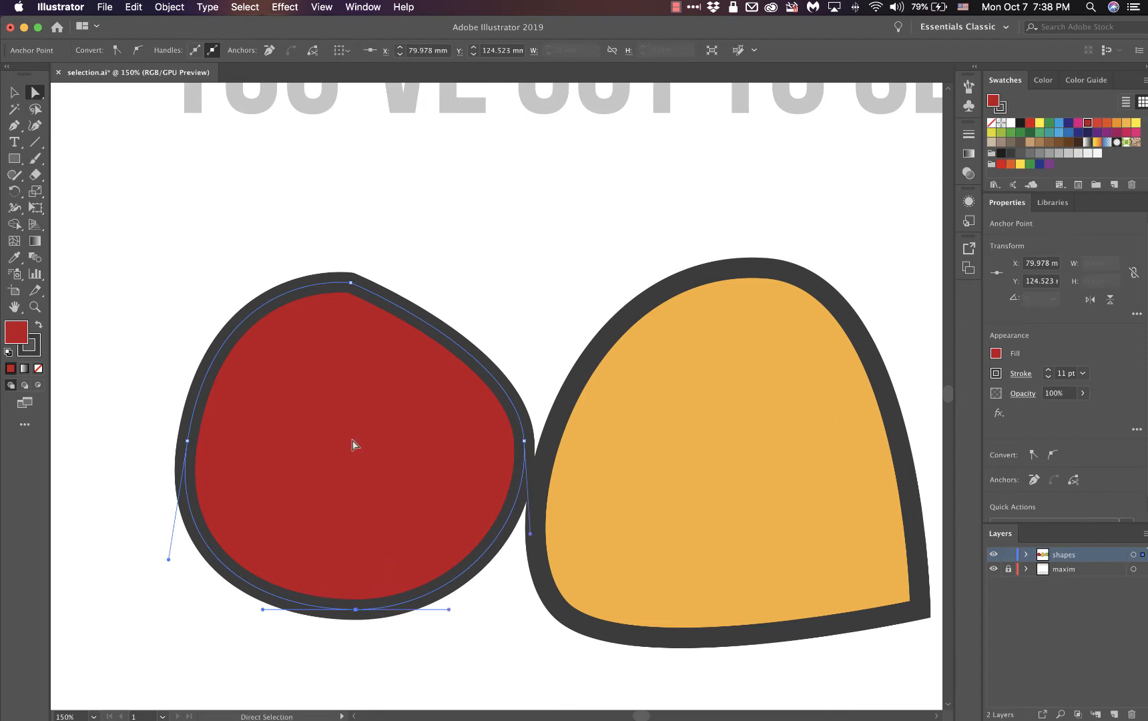
pyautogui.click(116, 51)
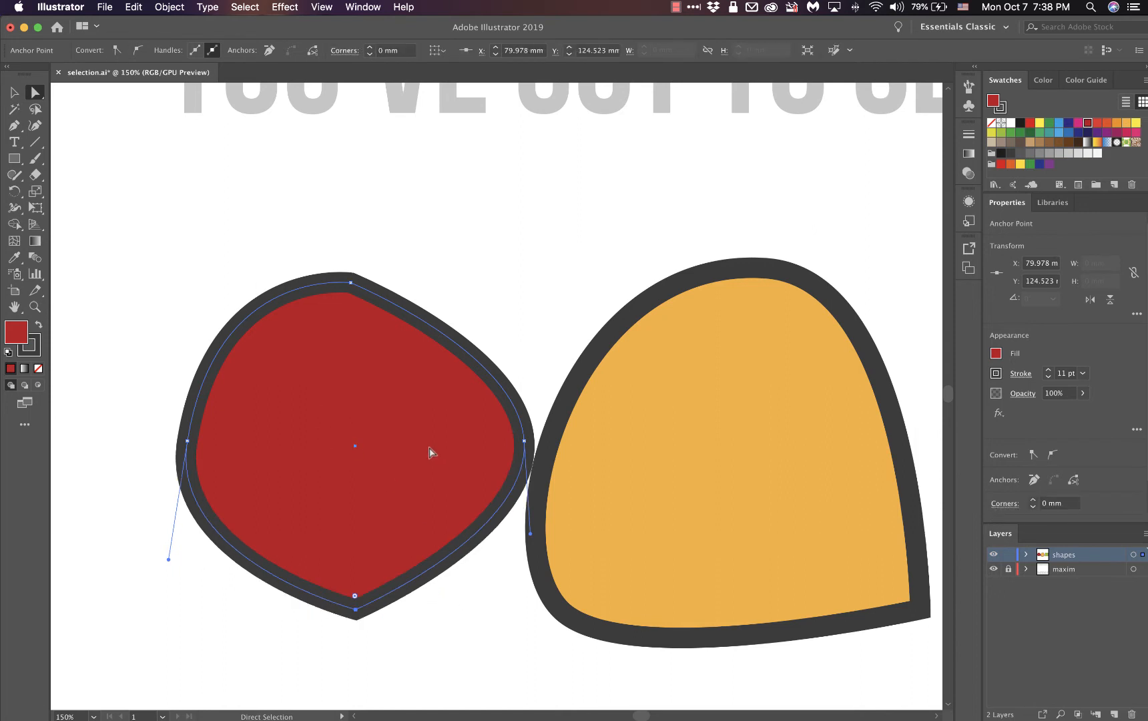
# Step: Make offset duplicates of the whole red shape and of the whole orange shape with the Group Selection function
pyautogui.moveTo(394, 389); pyautogui.dragTo(448, 316)
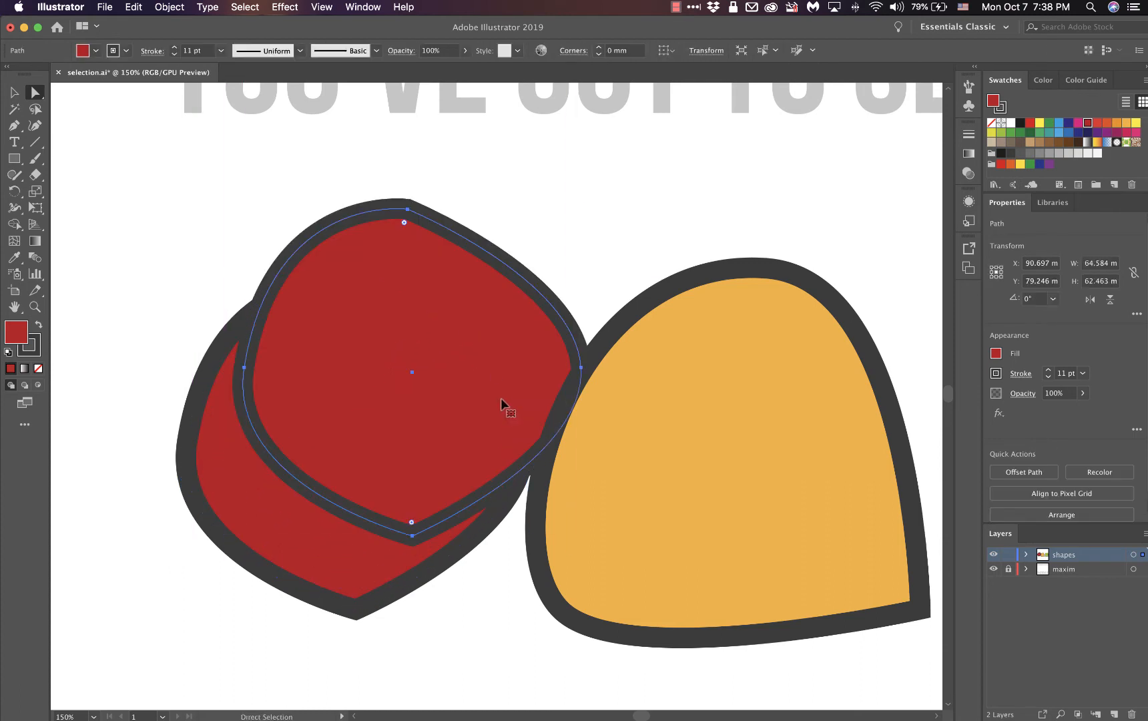
pyautogui.press('super+z')
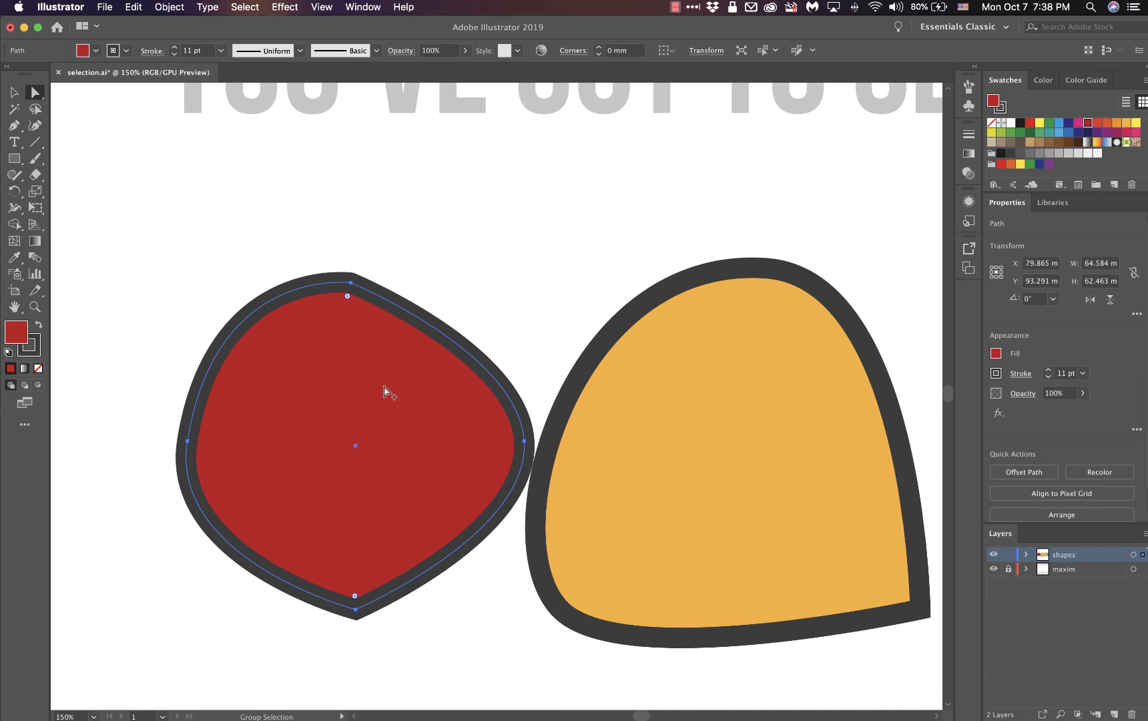
pyautogui.moveTo(385, 391); pyautogui.dragTo(476, 228)
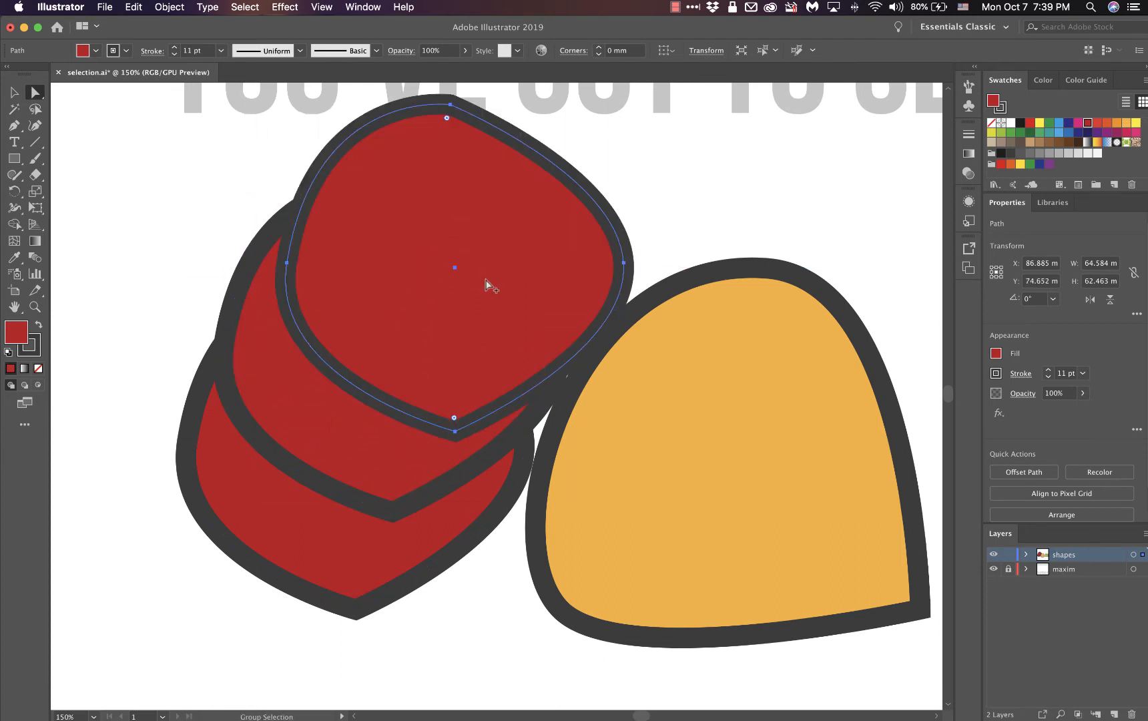
pyautogui.click(745, 497)
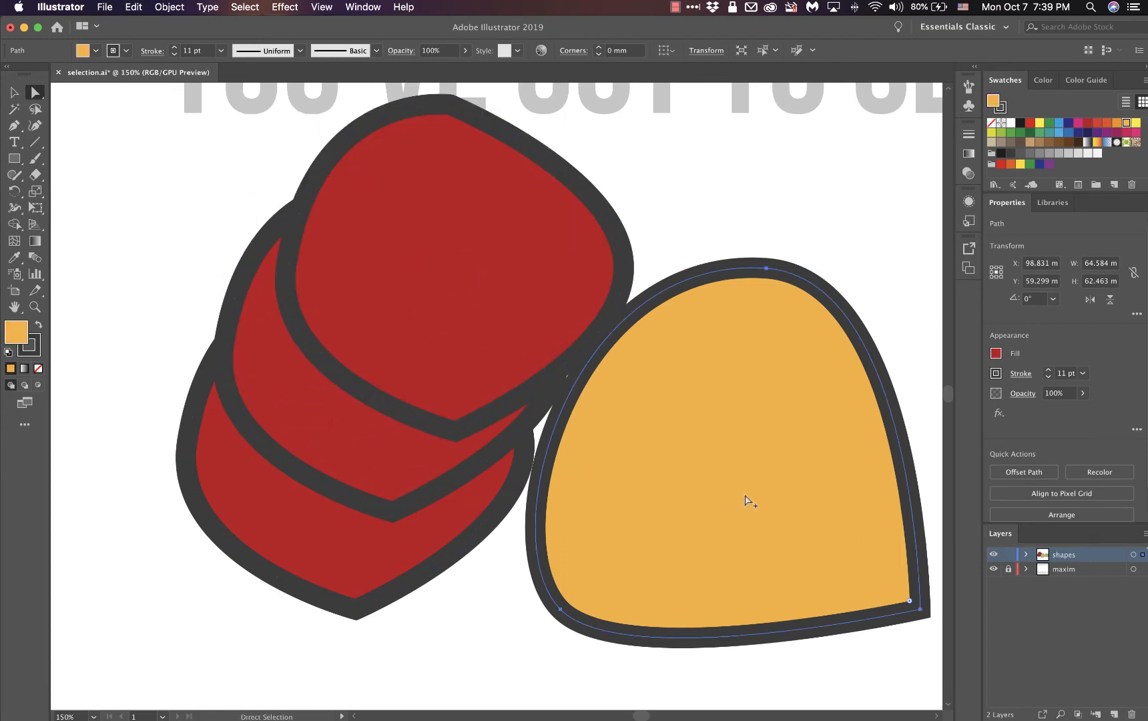
pyautogui.moveTo(706, 480); pyautogui.dragTo(609, 590)
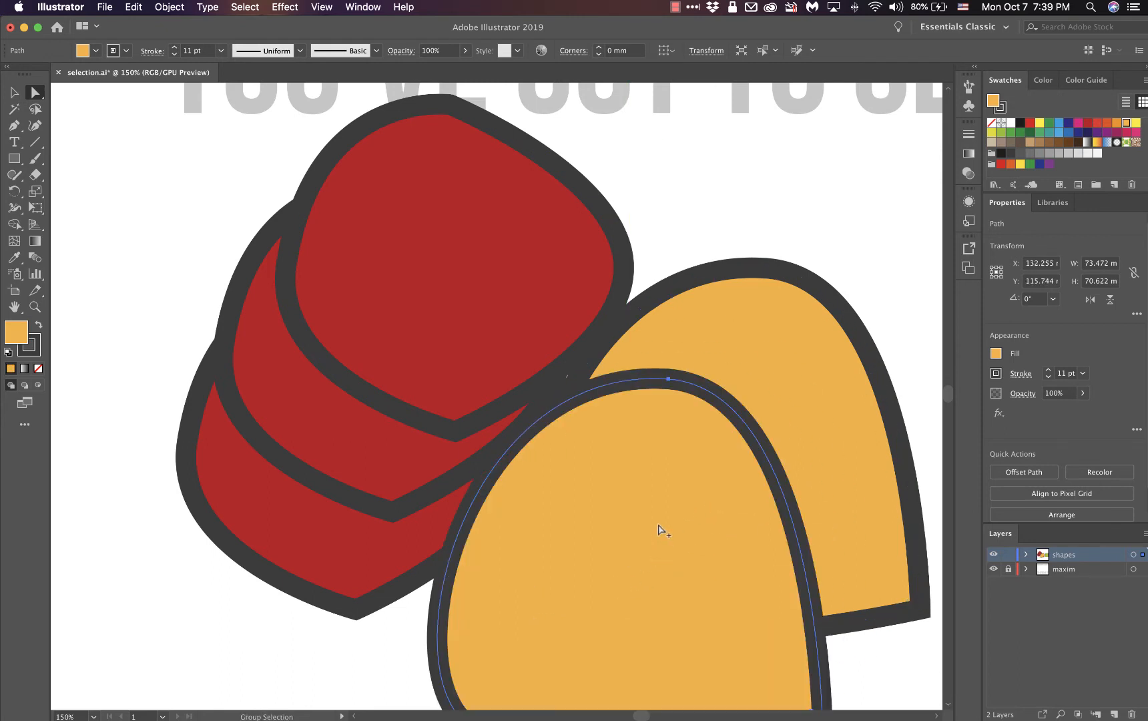
pyautogui.moveTo(658, 529); pyautogui.dragTo(585, 576)
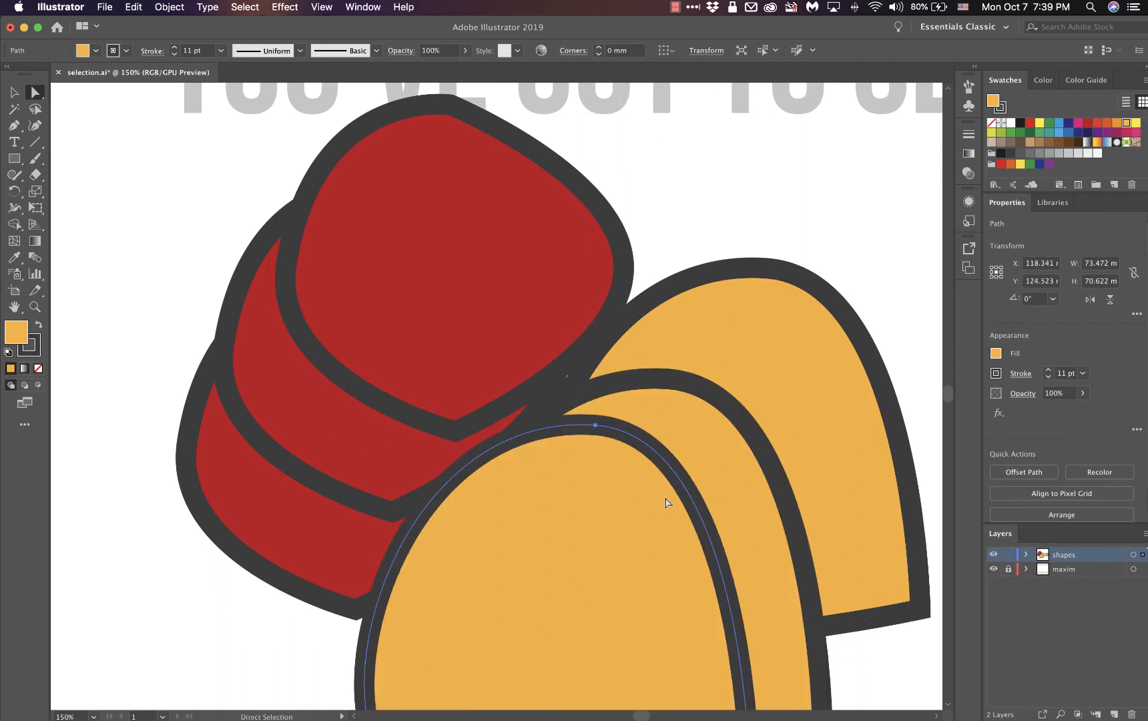
# Step: Undo all the duplicates of the orange and red shapes
pyautogui.press('super+z')
pyautogui.press('super+z')
pyautogui.press('super+z')
pyautogui.press('super+z')
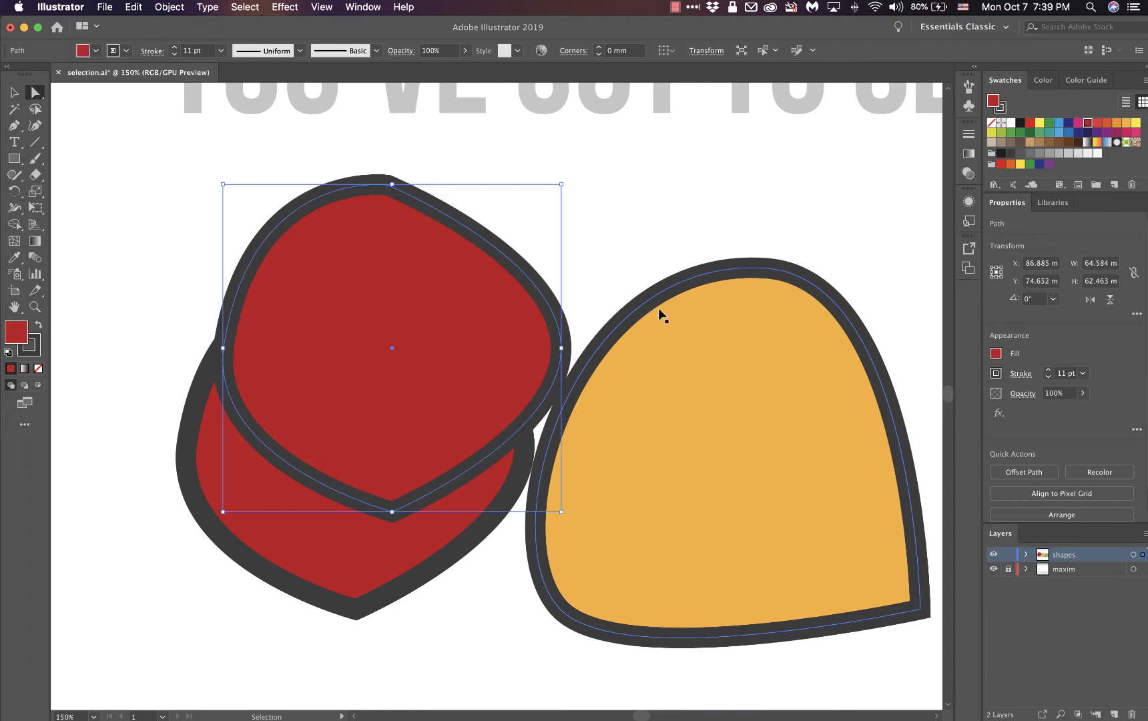
pyautogui.press('super+z')
pyautogui.press('super+z')
pyautogui.press('super+z')
pyautogui.press('super+z')
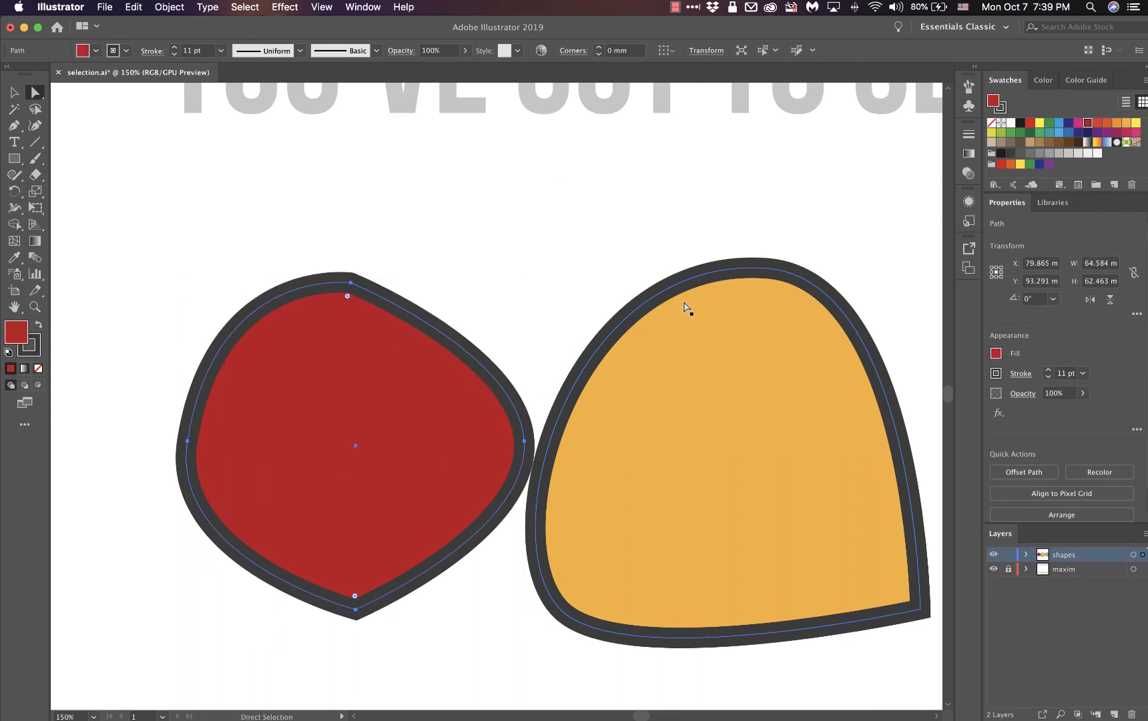
# Step: Fit the artboard in view and make five overlapping, offset copies of the green square
pyautogui.press('v')
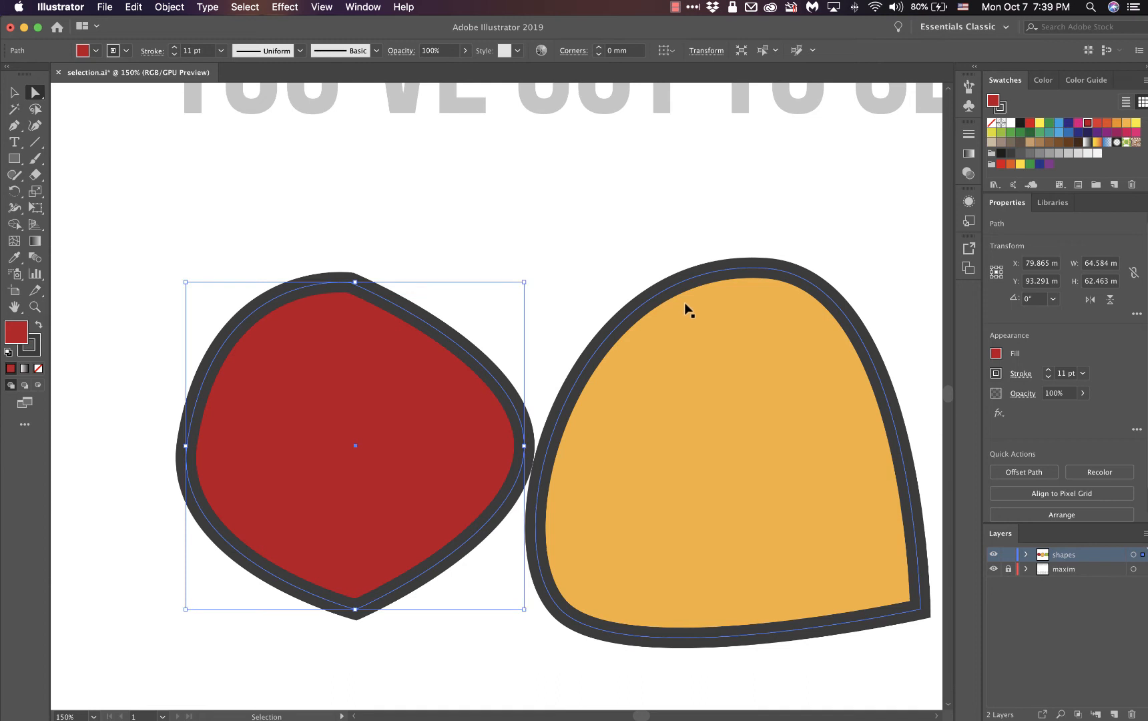
pyautogui.press('super+0')
pyautogui.press('a')
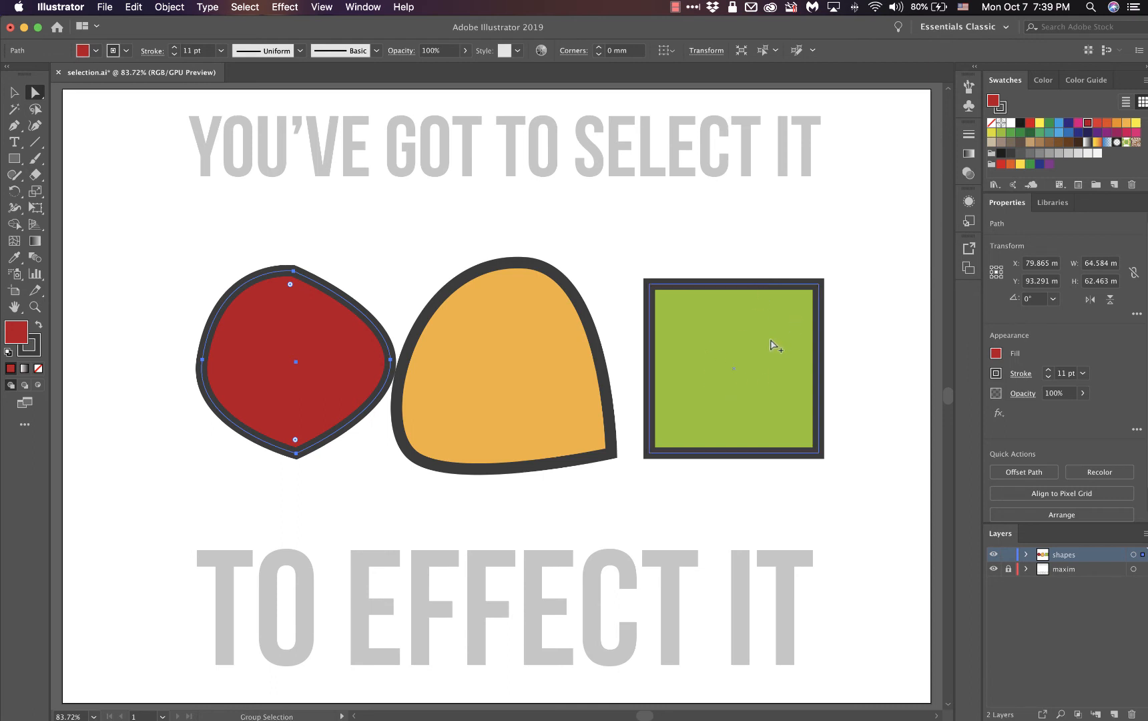
pyautogui.moveTo(771, 344); pyautogui.dragTo(847, 427)
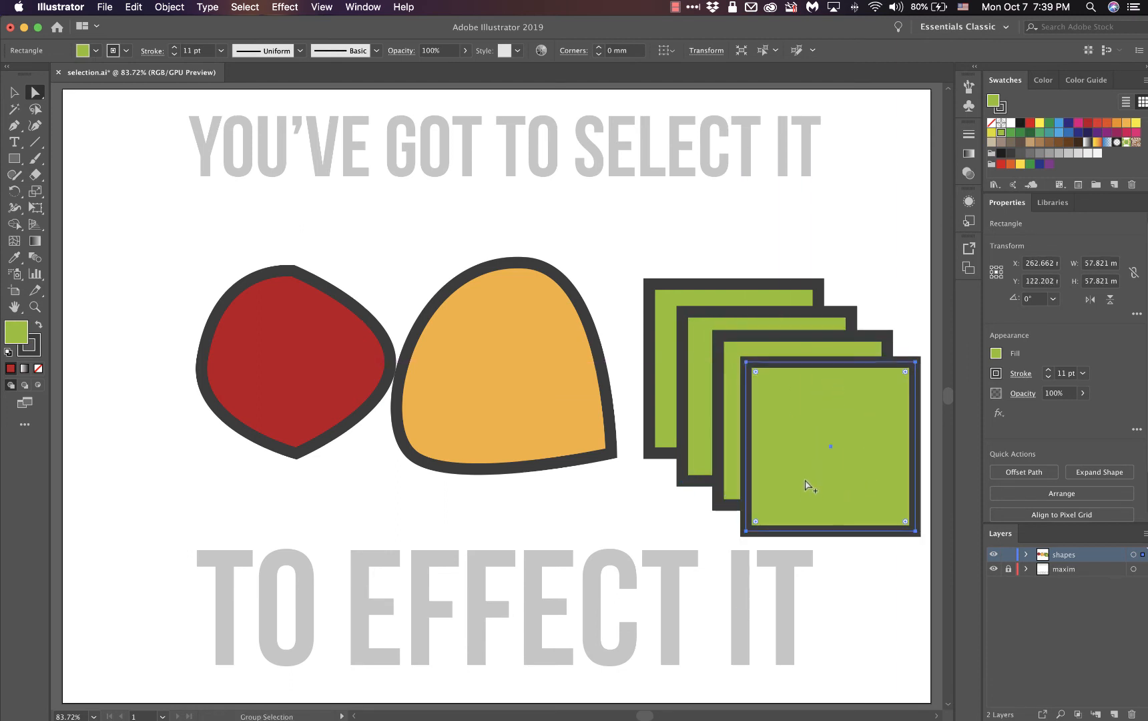
pyautogui.moveTo(806, 485); pyautogui.dragTo(729, 524)
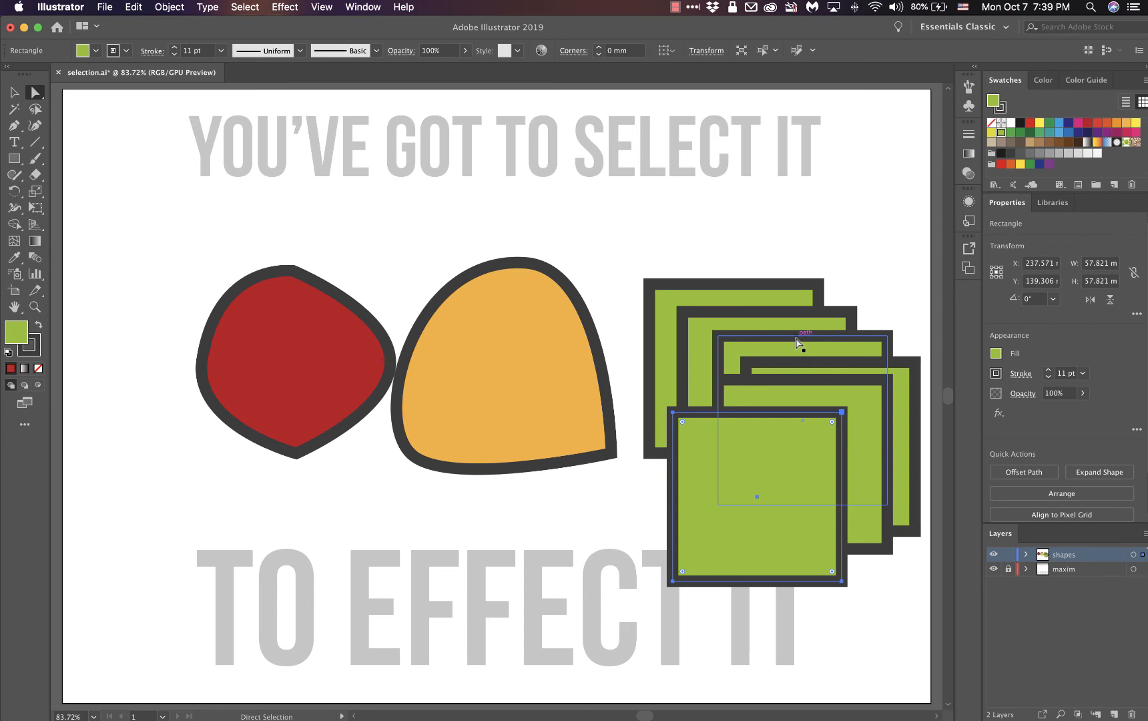
# Step: On the third green square, smooth the upper-left anchor and shift it to about X 230.6, Y 88.8 mm, and raise the upper-right anchor
pyautogui.click(797, 342)
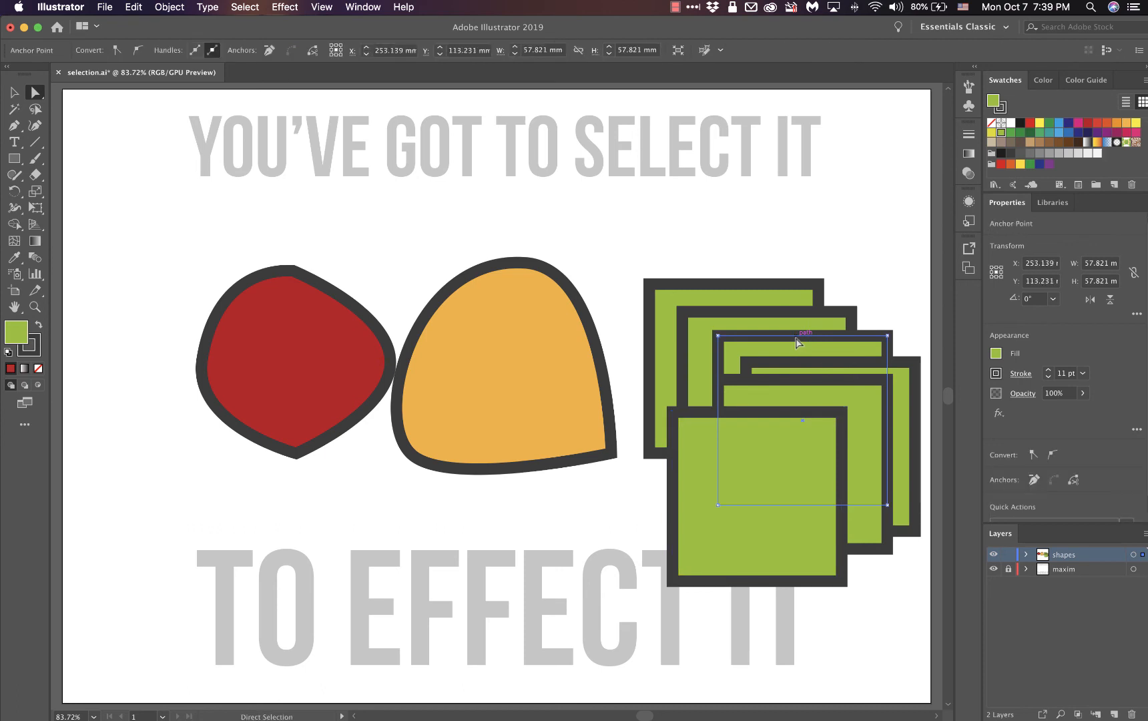
pyautogui.click(719, 337)
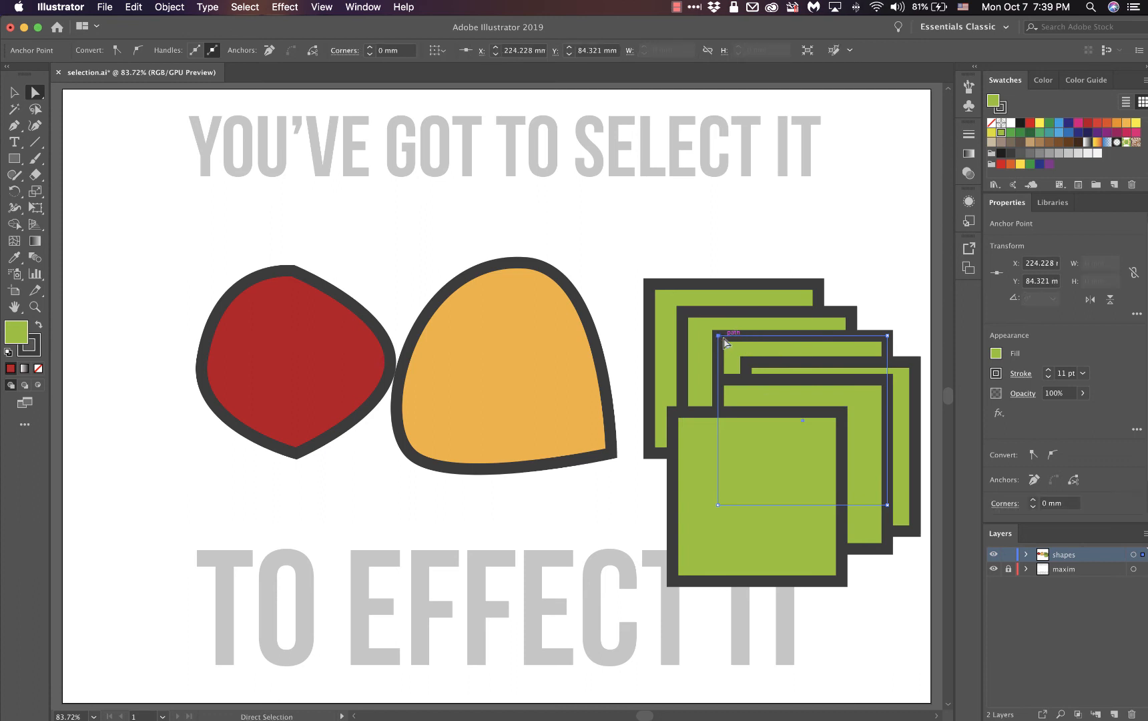
pyautogui.click(137, 50)
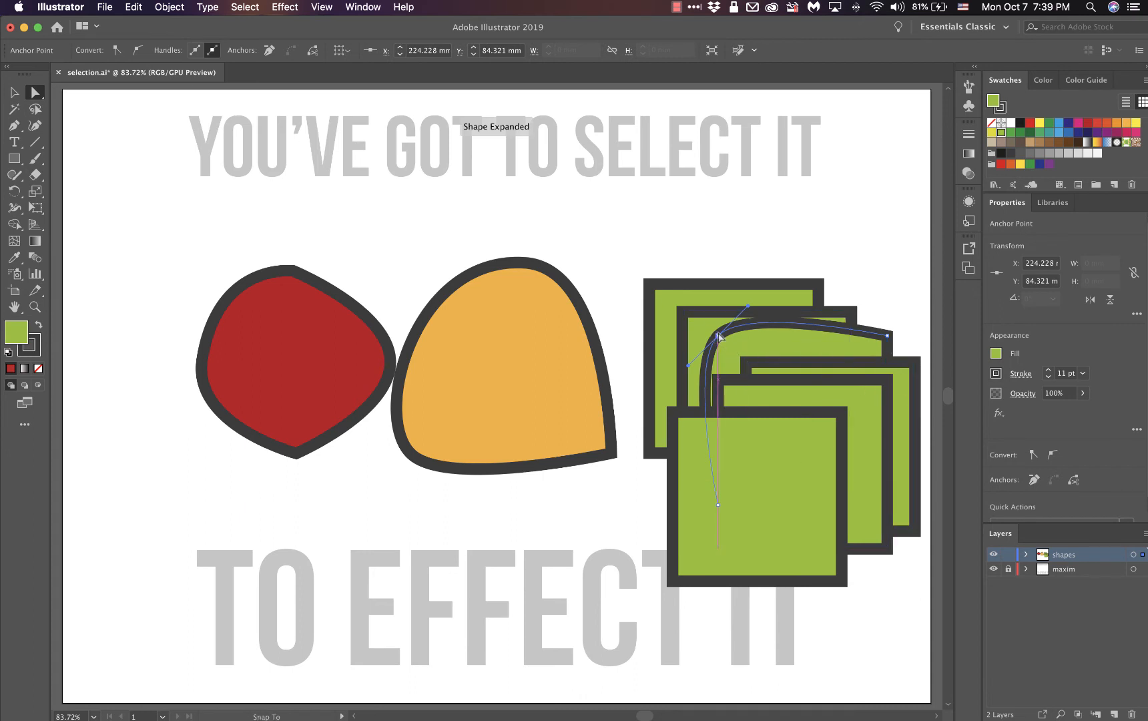
pyautogui.moveTo(719, 337); pyautogui.dragTo(736, 349)
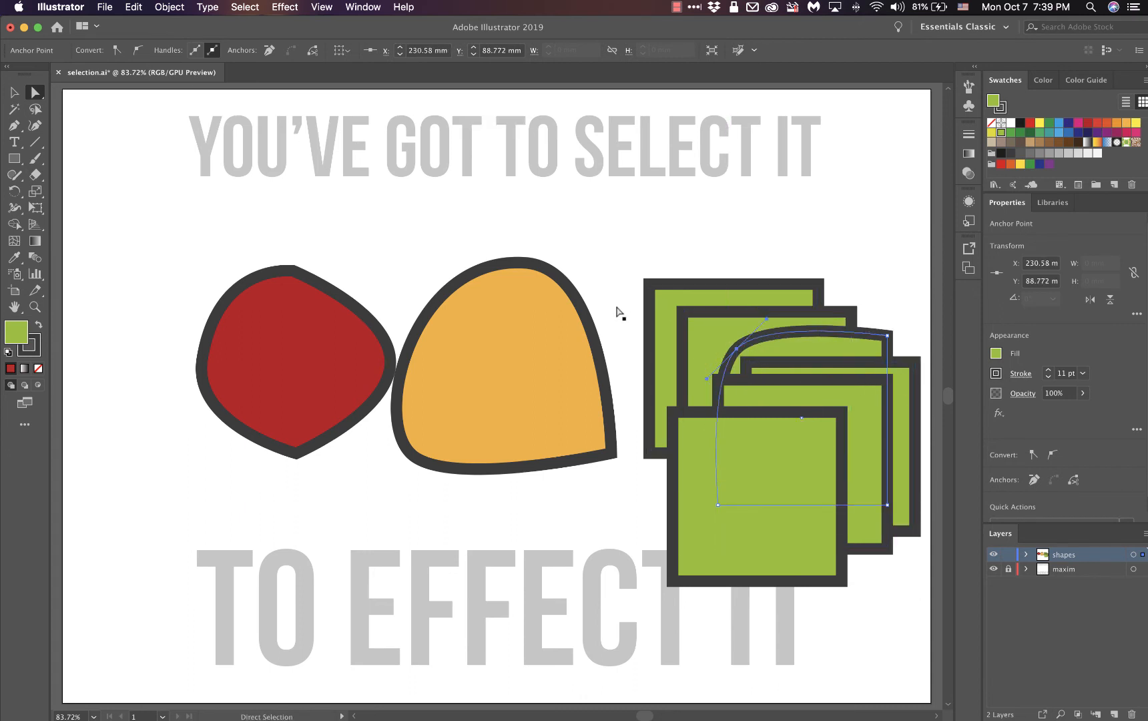
pyautogui.click(887, 337)
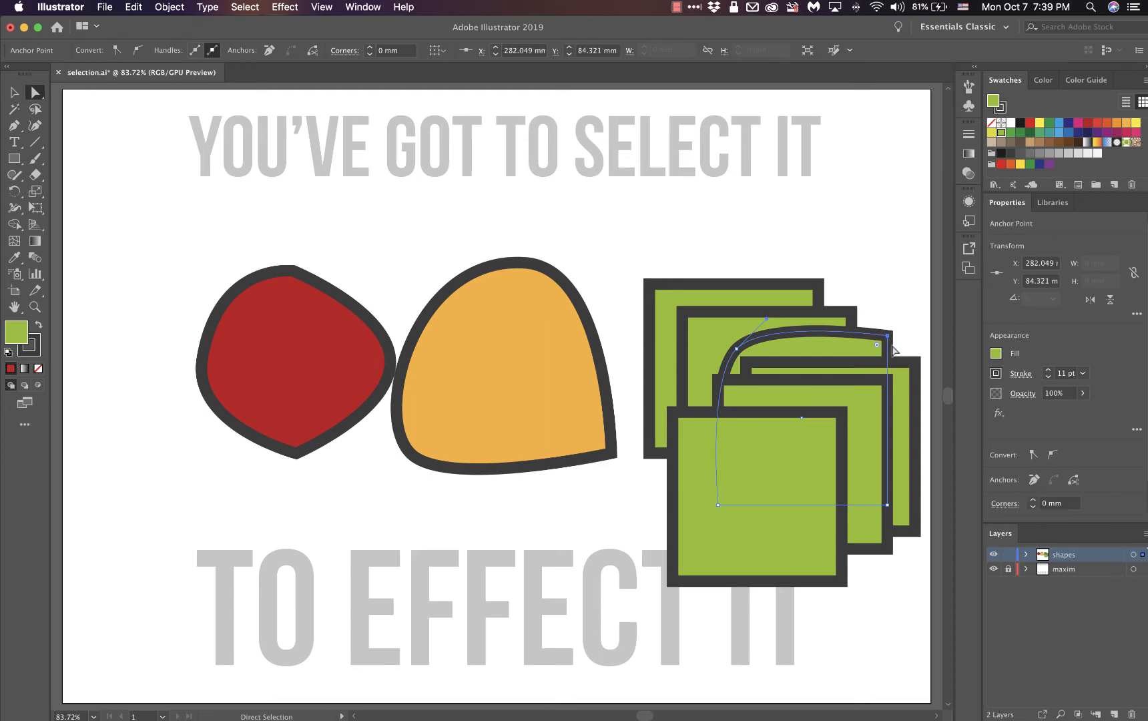
pyautogui.moveTo(889, 337); pyautogui.dragTo(888, 260)
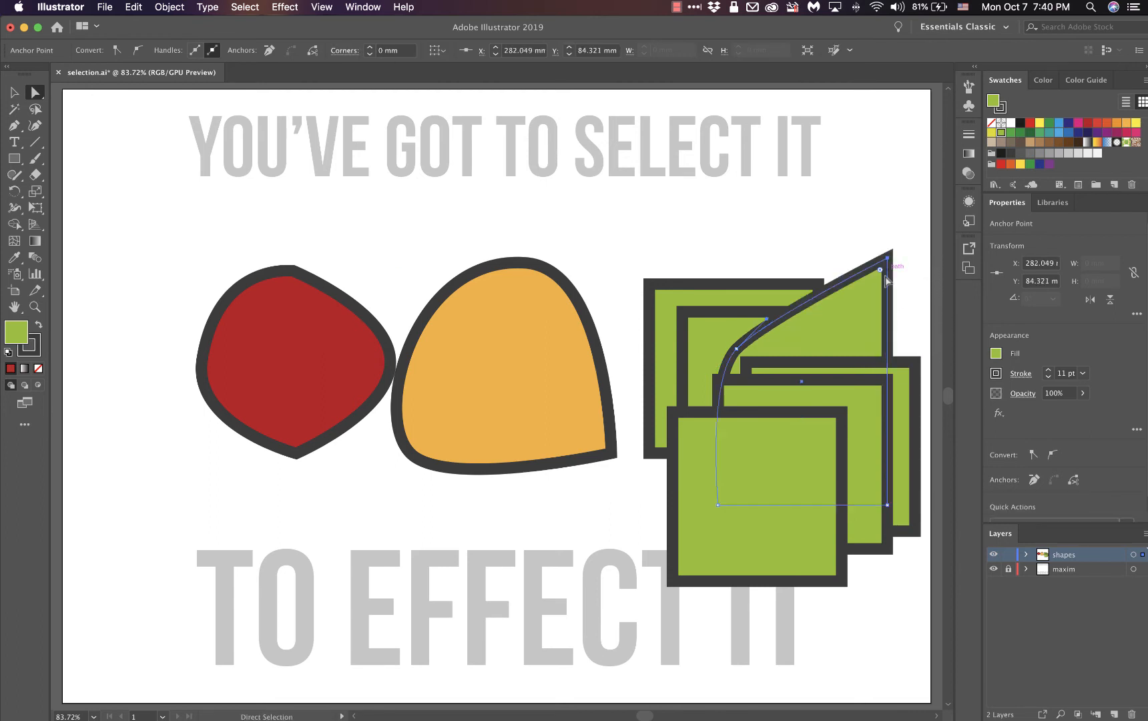
# Step: Convert the lower-right anchor of the green square just behind the front one to smooth, and lower it to about Y 177.2 mm
pyautogui.click(886, 548)
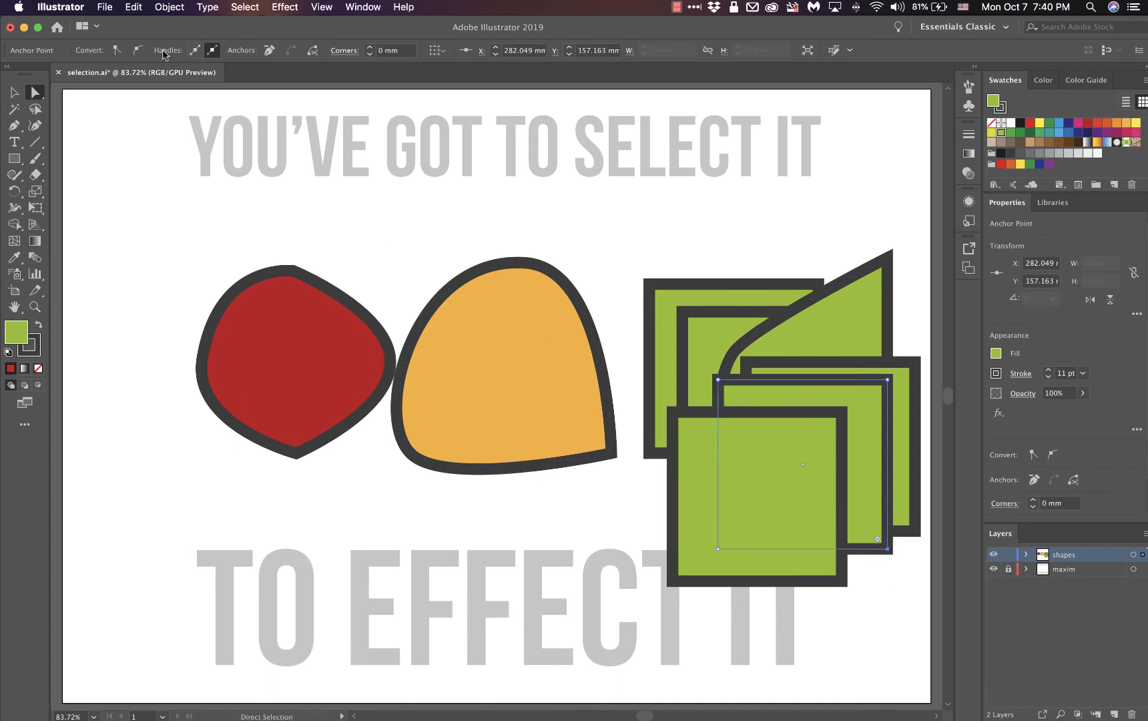
pyautogui.click(137, 50)
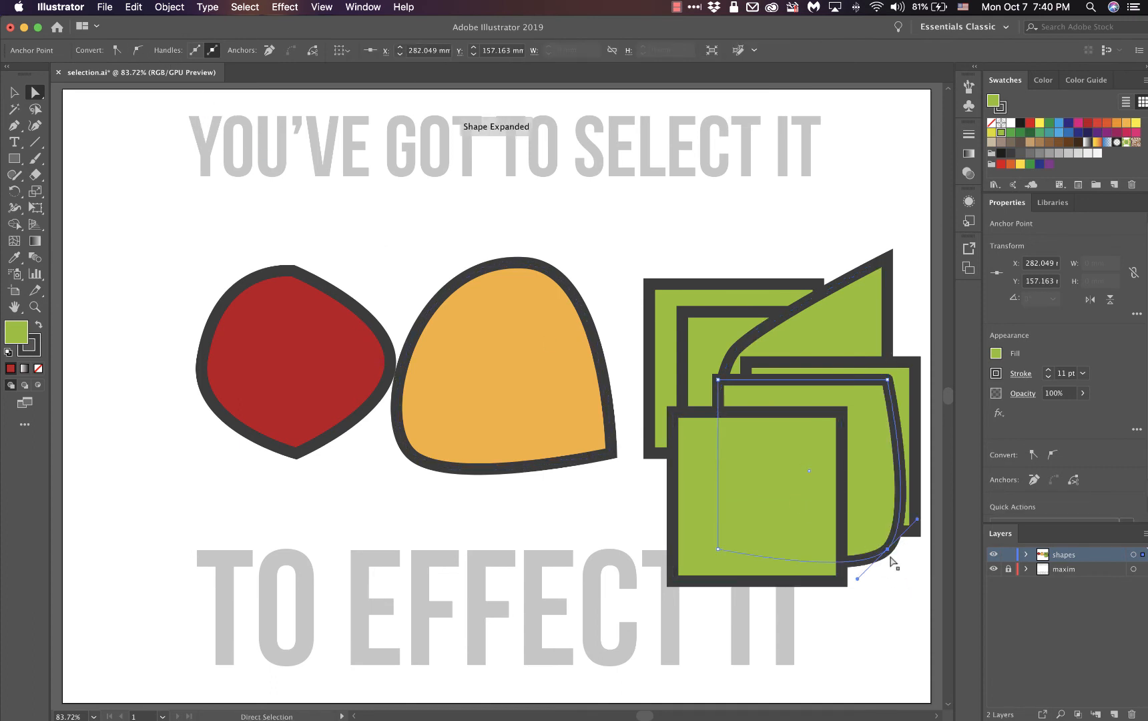
pyautogui.moveTo(887, 548); pyautogui.dragTo(887, 607)
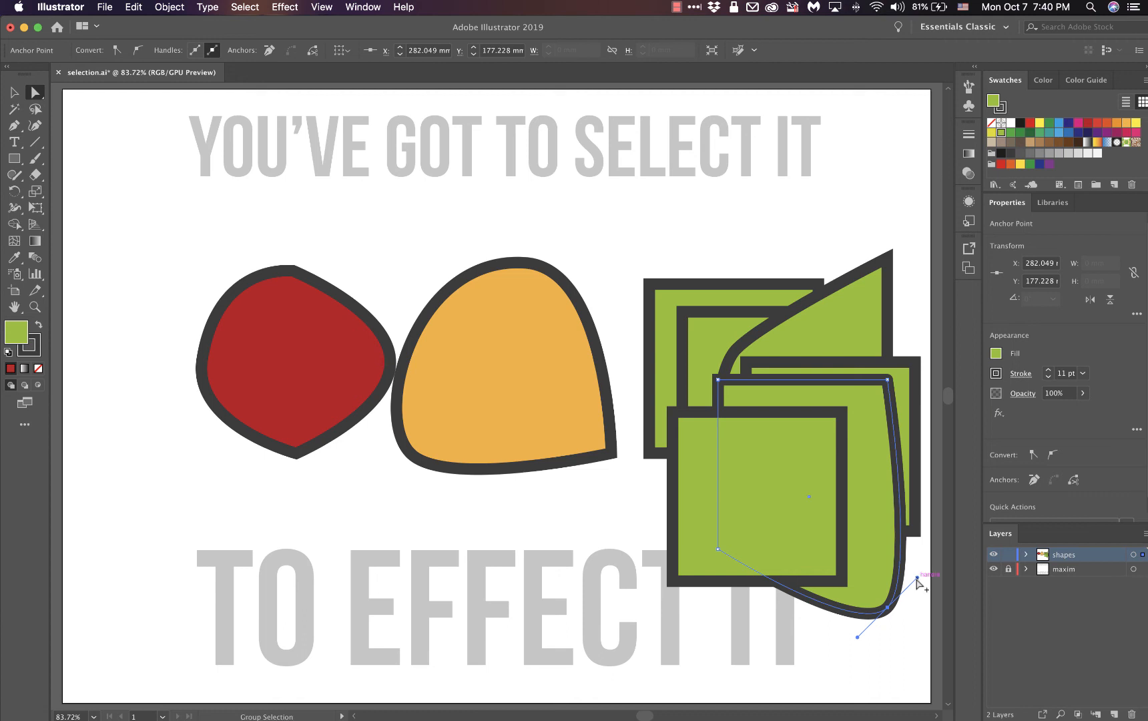
# Step: Swing the upper handle of that lowered green anchor downward independently, and reselect the anchor to pull its other handle further down
pyautogui.moveTo(916, 578); pyautogui.dragTo(900, 660)
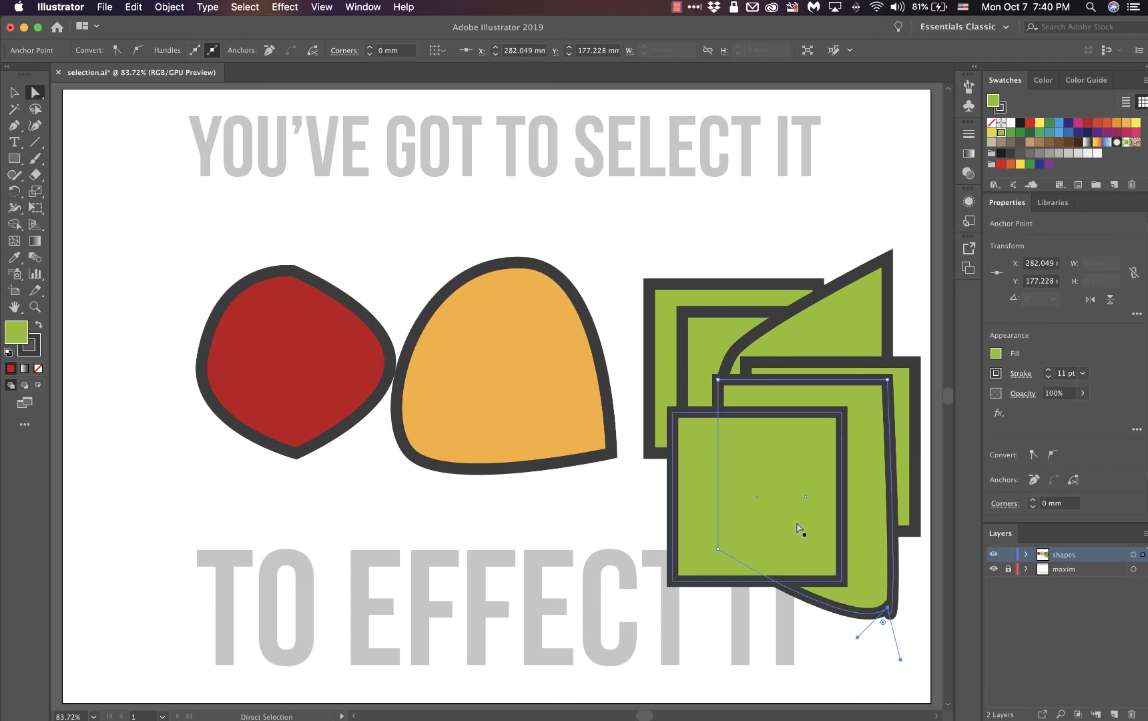
pyautogui.click(865, 651)
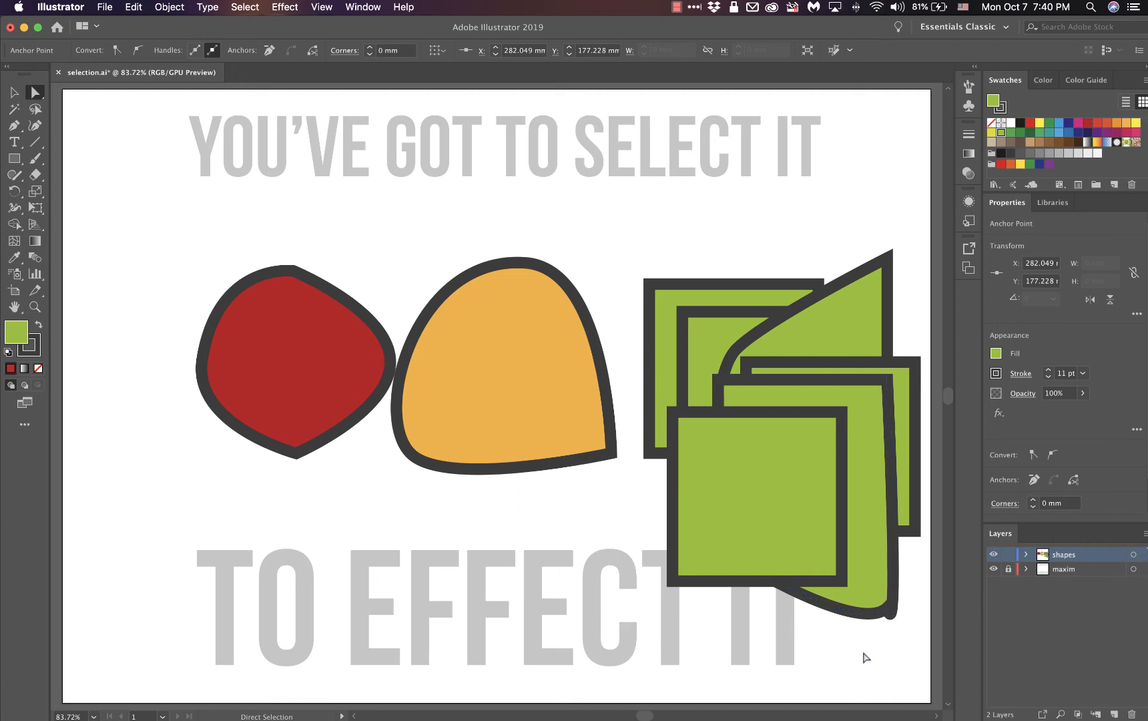
pyautogui.click(887, 608)
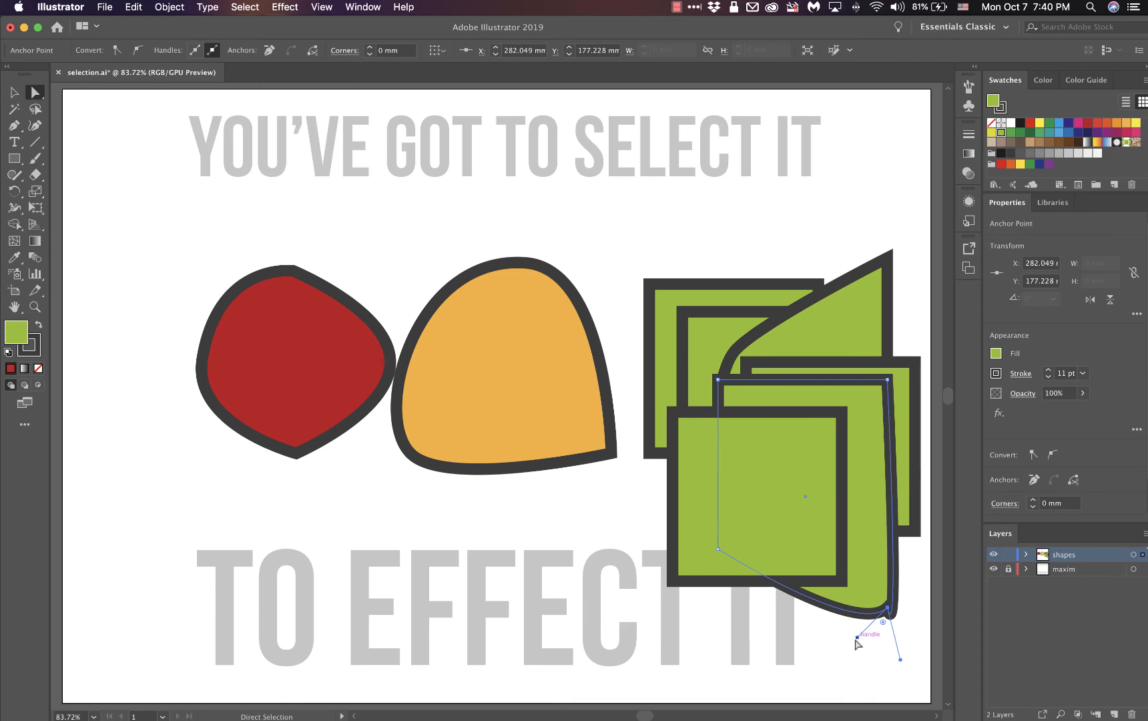
pyautogui.moveTo(857, 638); pyautogui.dragTo(866, 673)
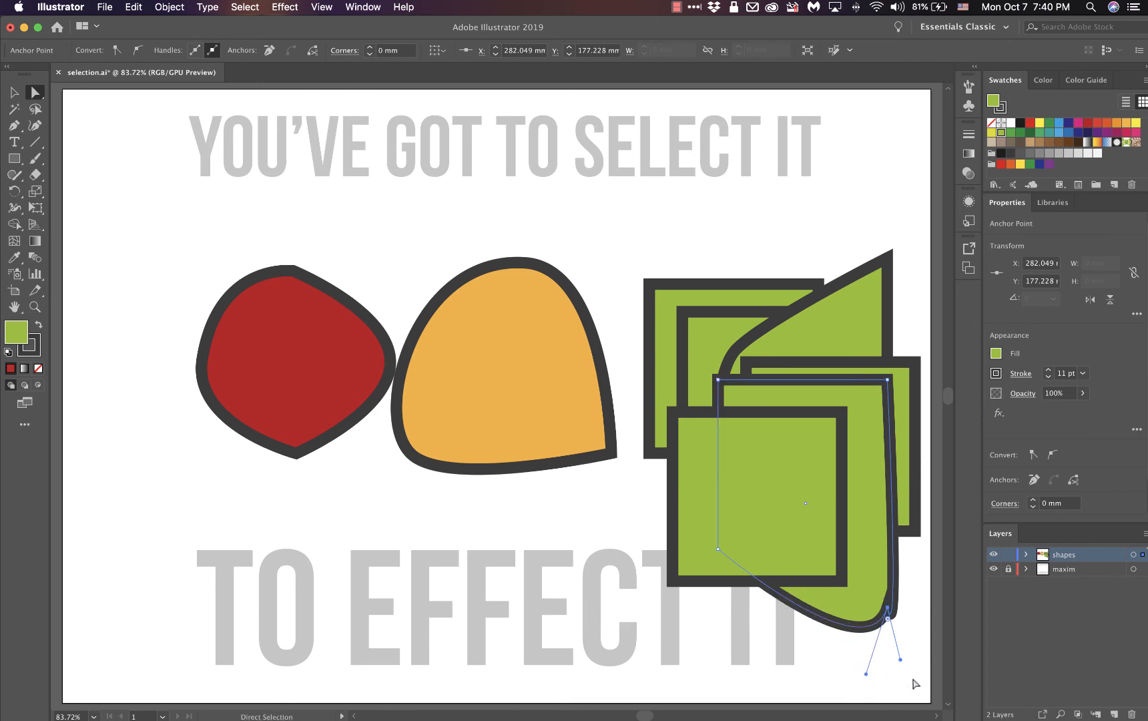